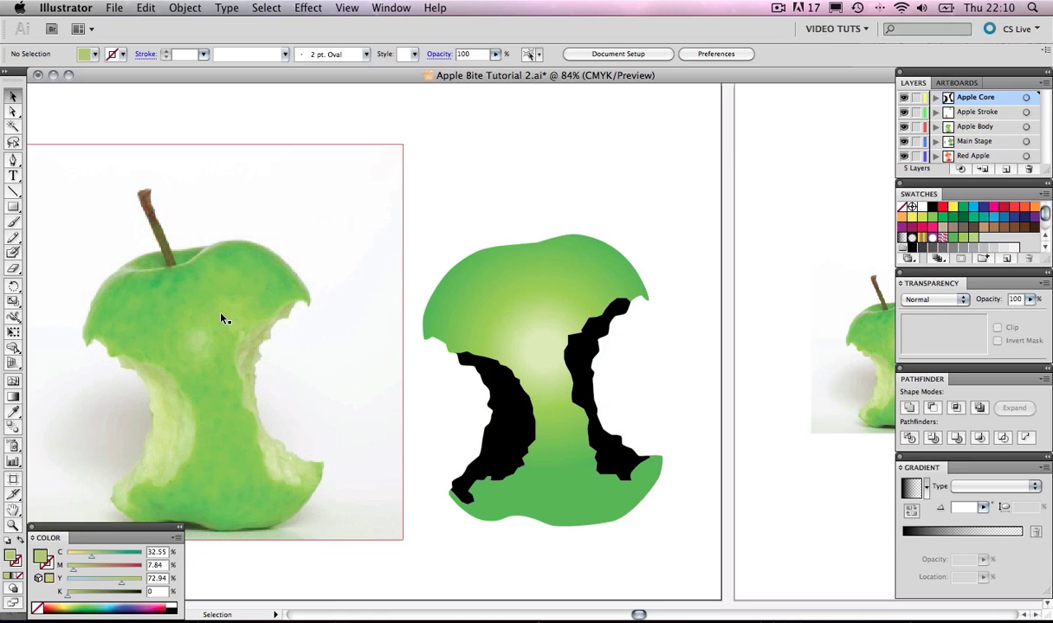
Sample a green from the apple photo, darken it to olive, and save it as a new swatch
click(14, 410)
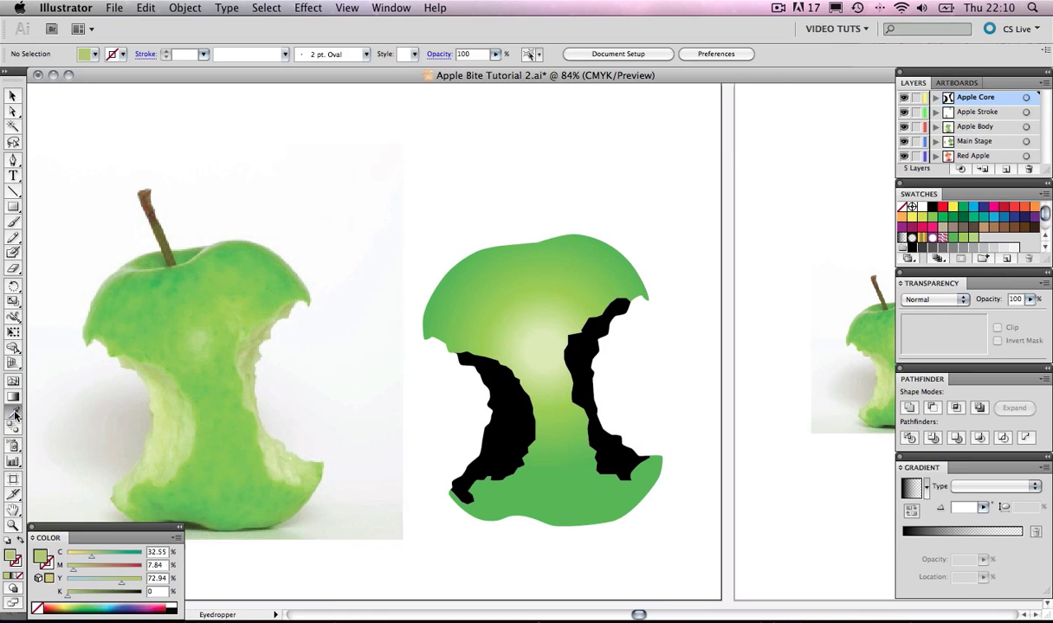
click(156, 368)
double_click(12, 557)
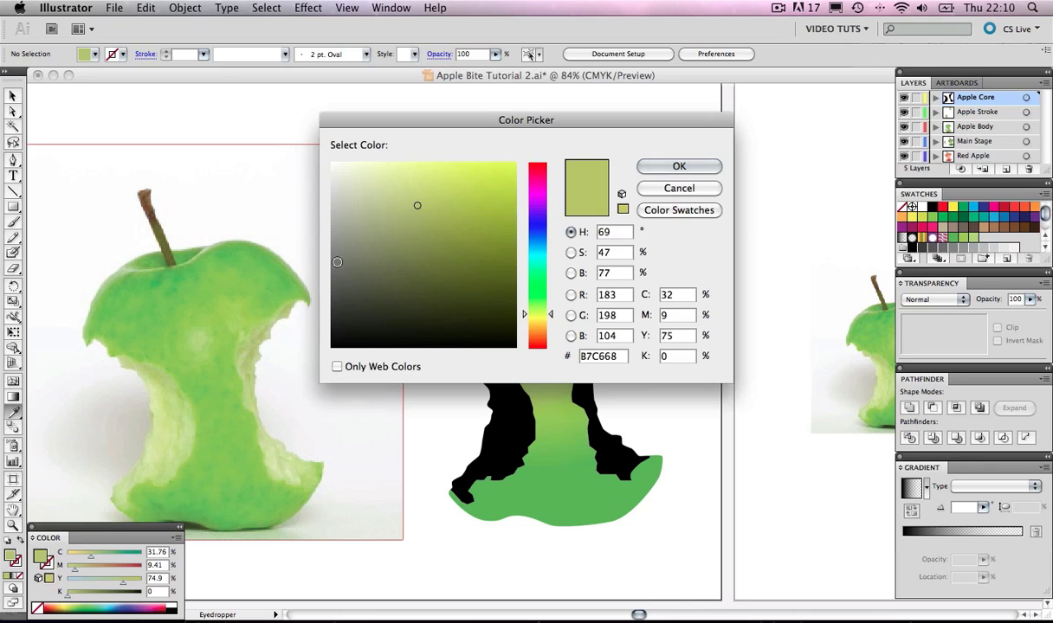
click(425, 222)
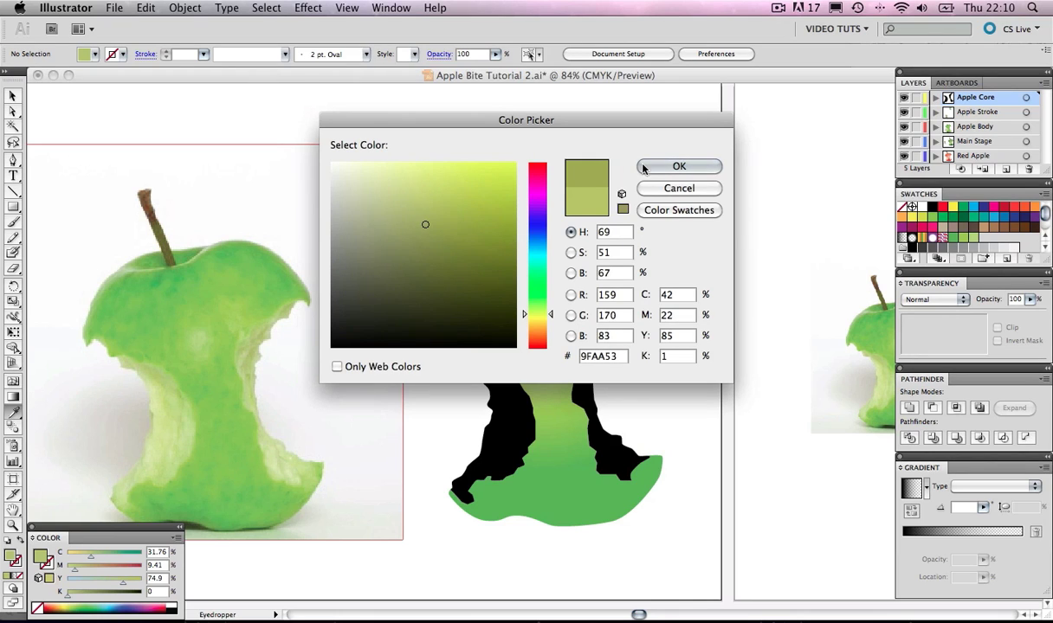
click(678, 166)
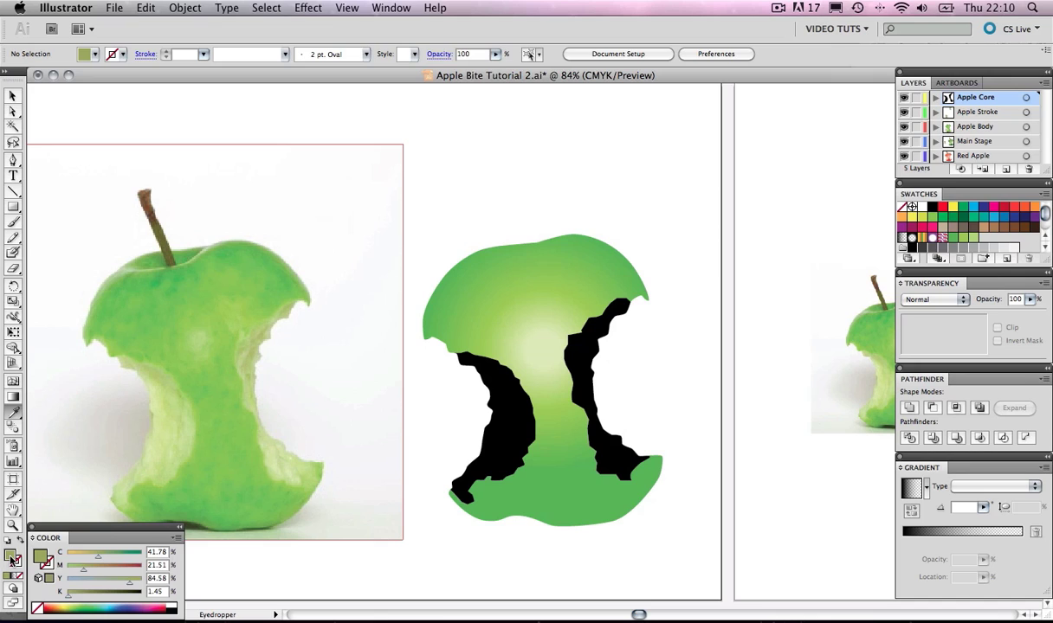
drag(585, 422, 986, 238)
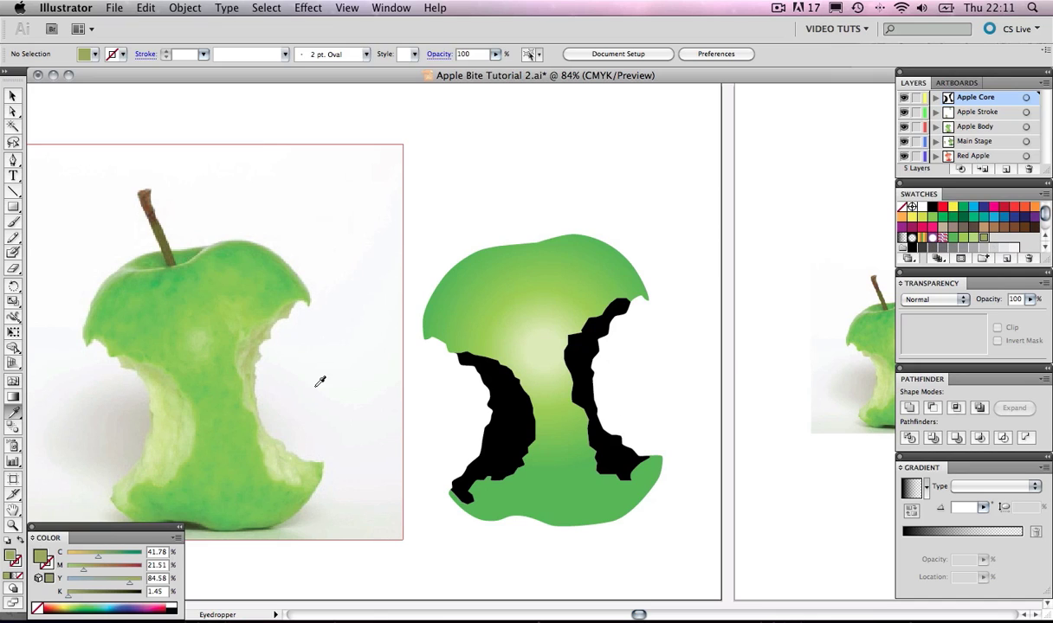
Sample the photo's pale flesh green (C 16.08, Y 46.67) as the fill colour
scroll(164, 424, left, 1)
scroll(157, 444, up, 1)
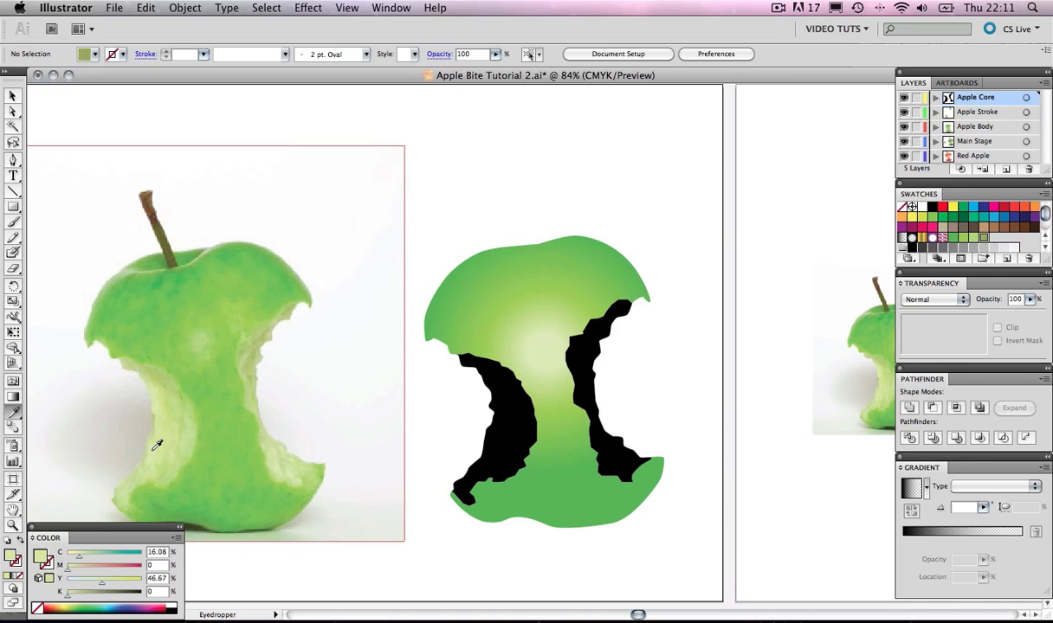
click(157, 444)
scroll(81, 456, left, 1)
scroll(80, 457, down, 1)
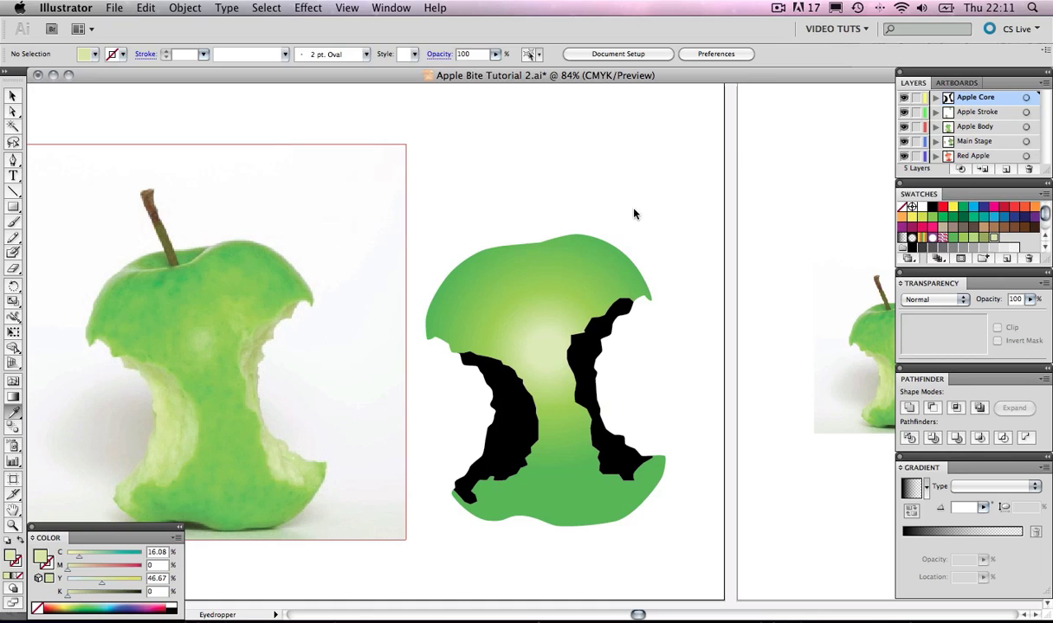
click(13, 98)
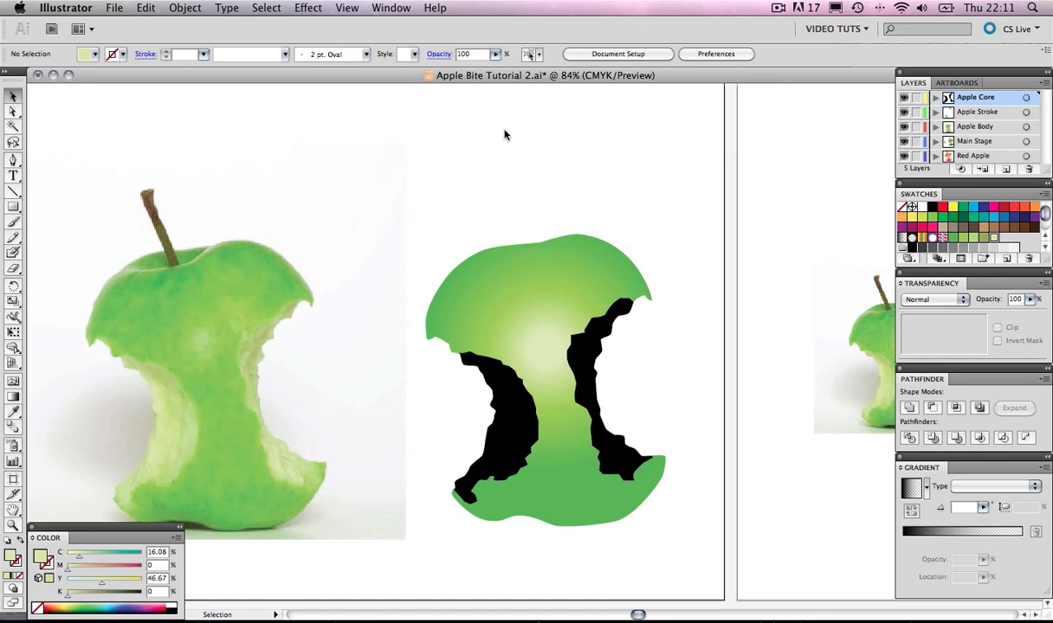
Give the left bite a linear gradient, shift its midpoint right, and start it olive green
click(509, 400)
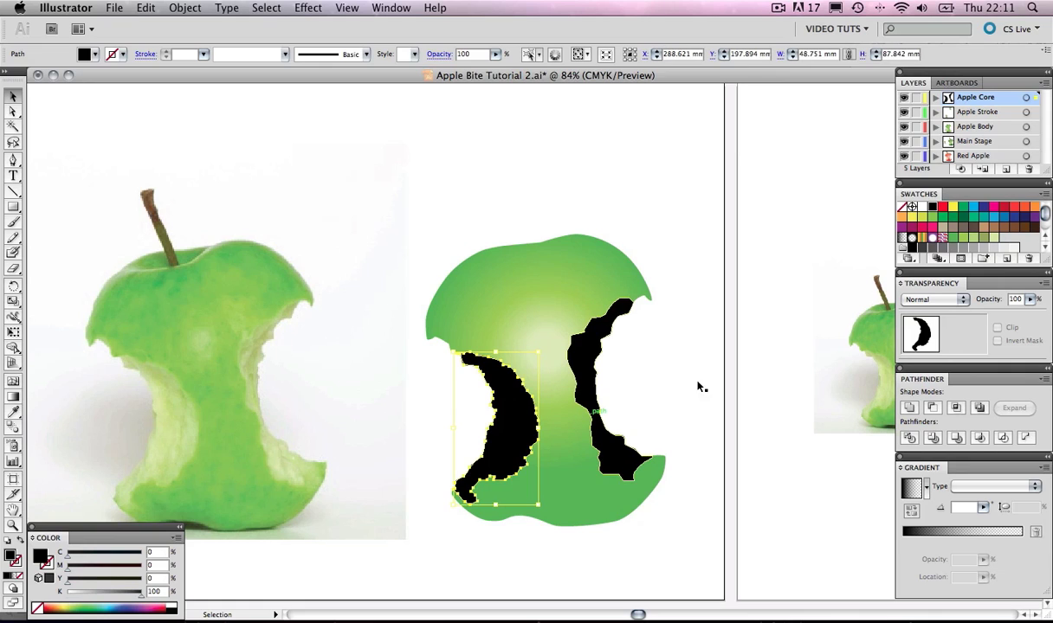
click(903, 239)
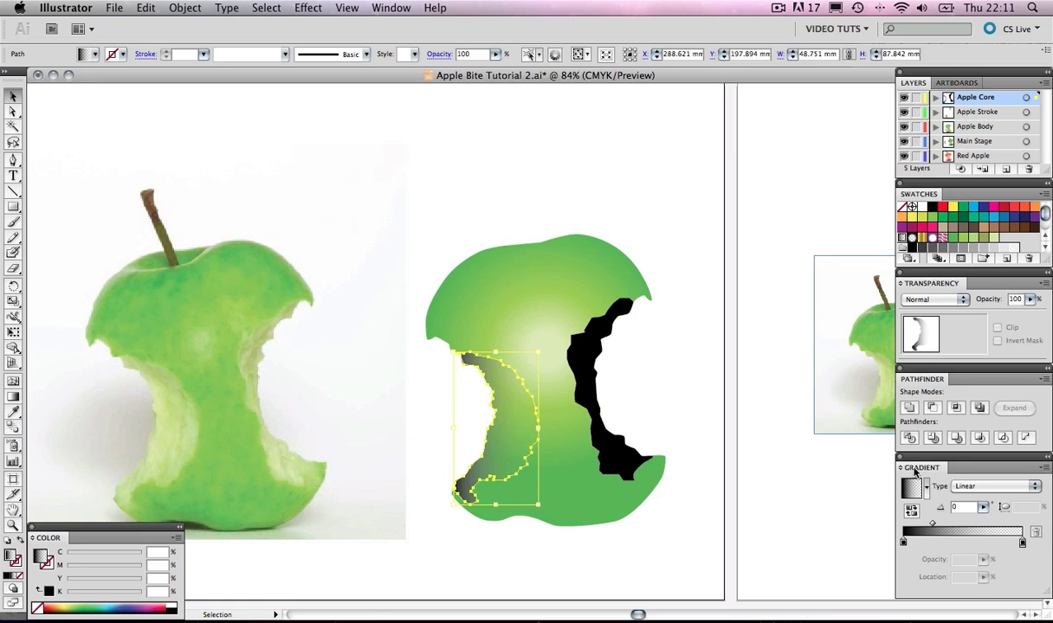
drag(933, 523, 949, 525)
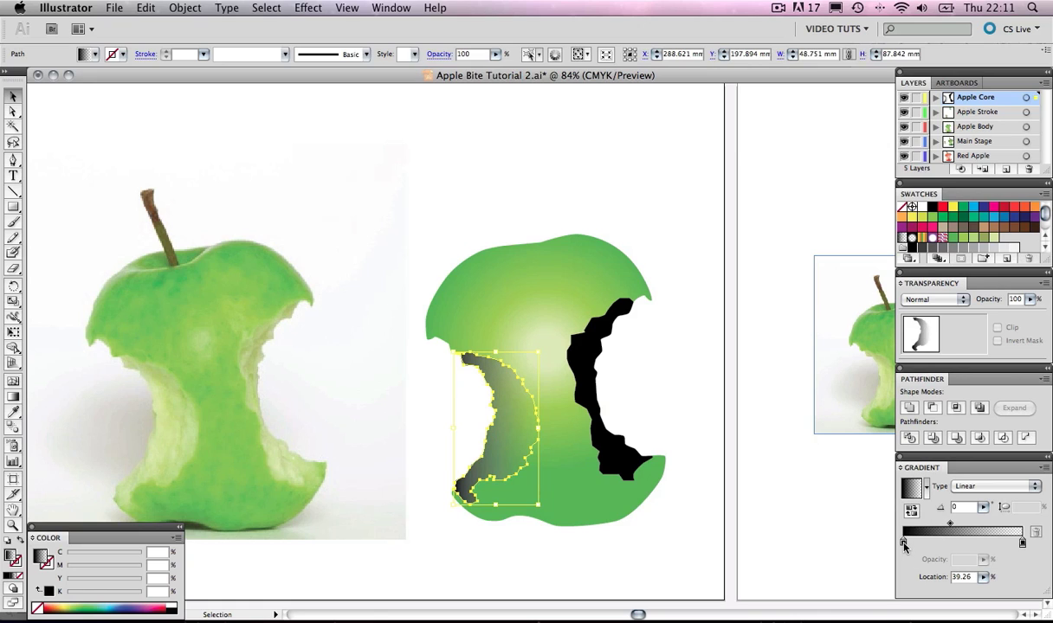
double_click(903, 544)
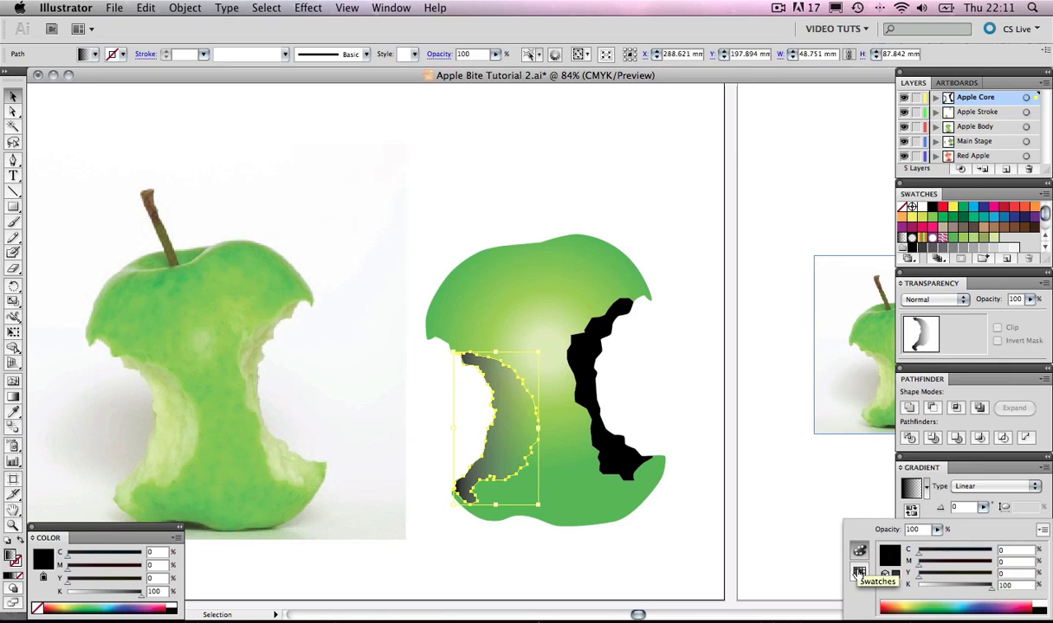
click(859, 574)
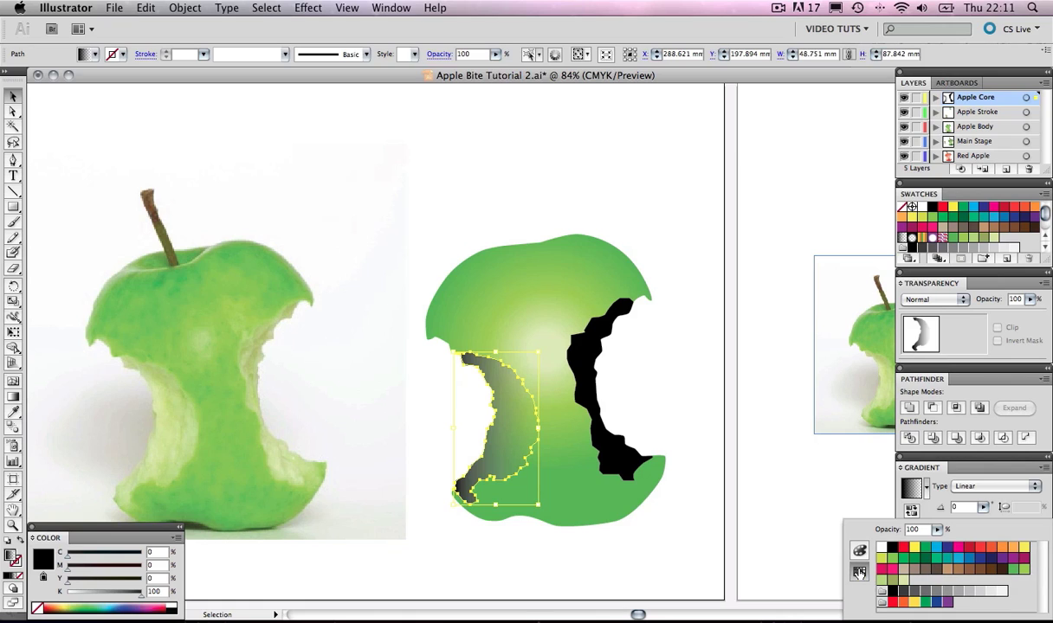
click(893, 583)
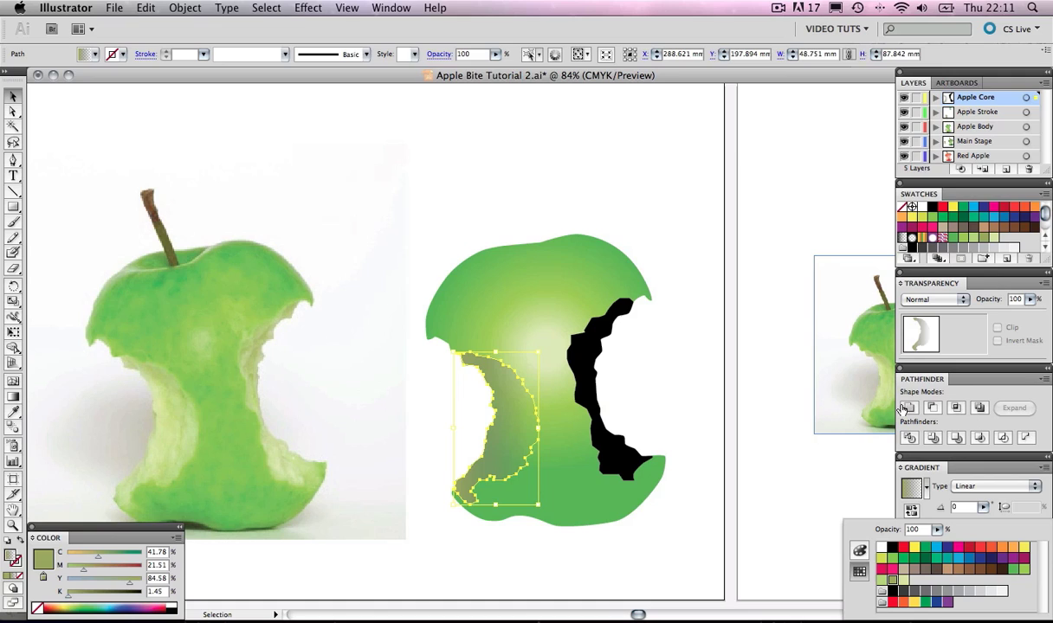
click(1012, 503)
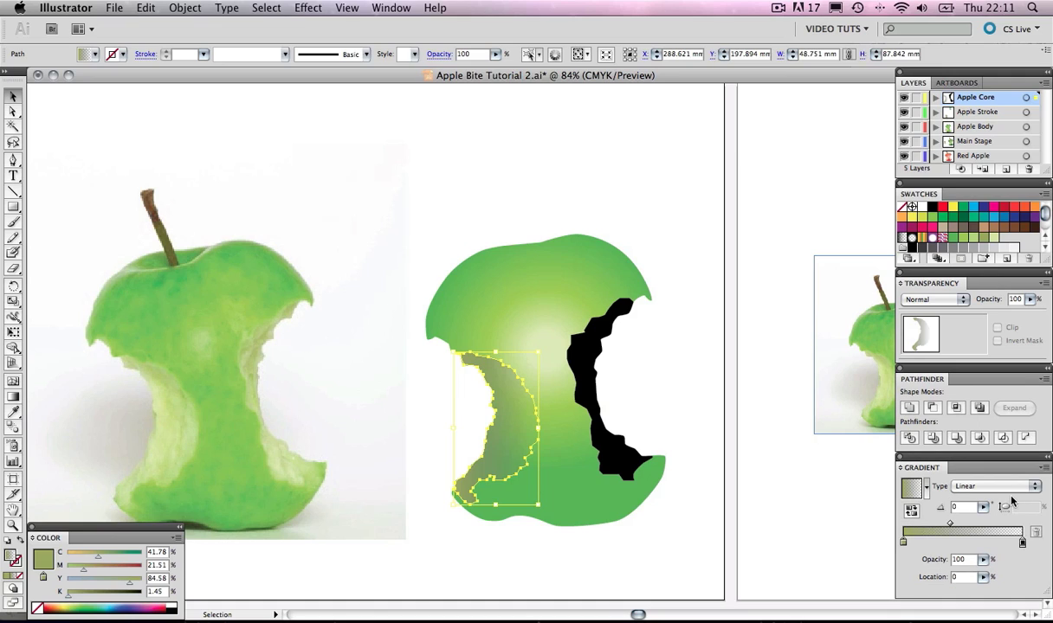
Set the gradient's end stop to pale green C=16 M=0 Y=47 K=0 at 100% opacity
double_click(1023, 543)
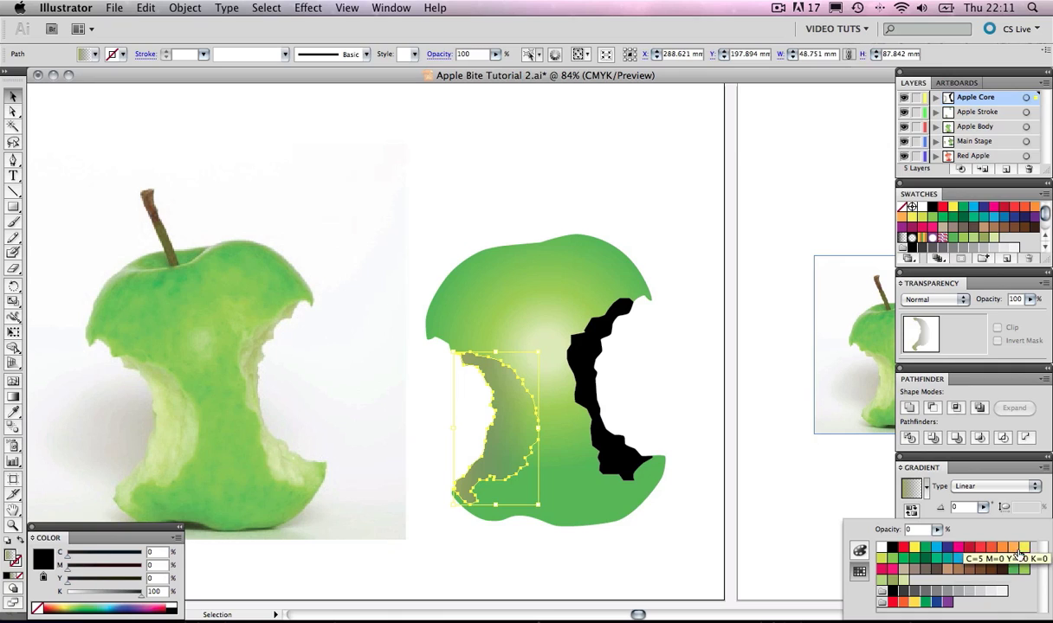
click(903, 581)
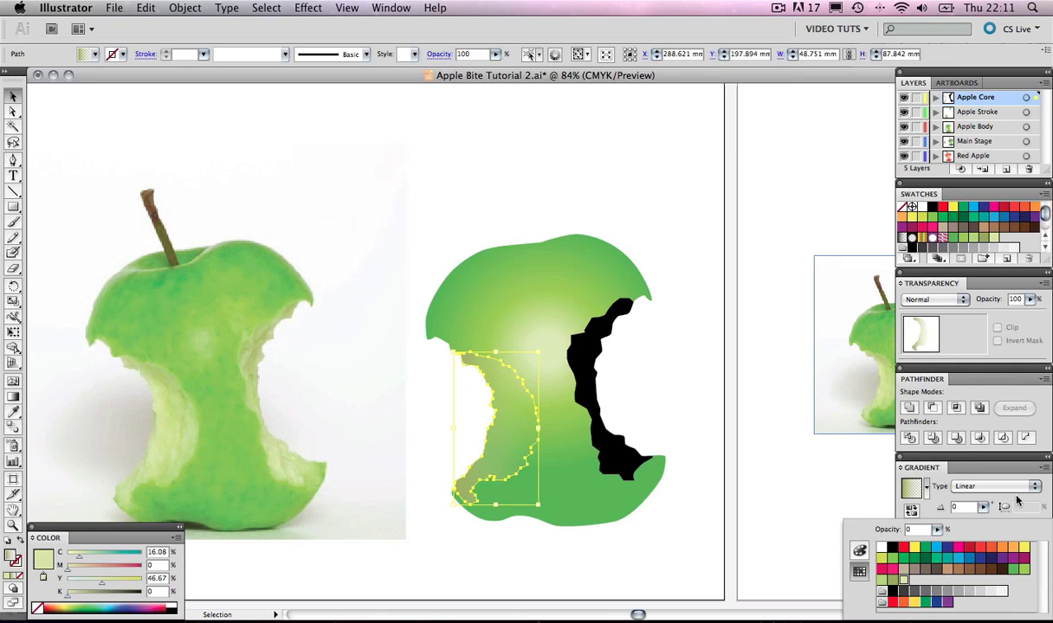
click(967, 479)
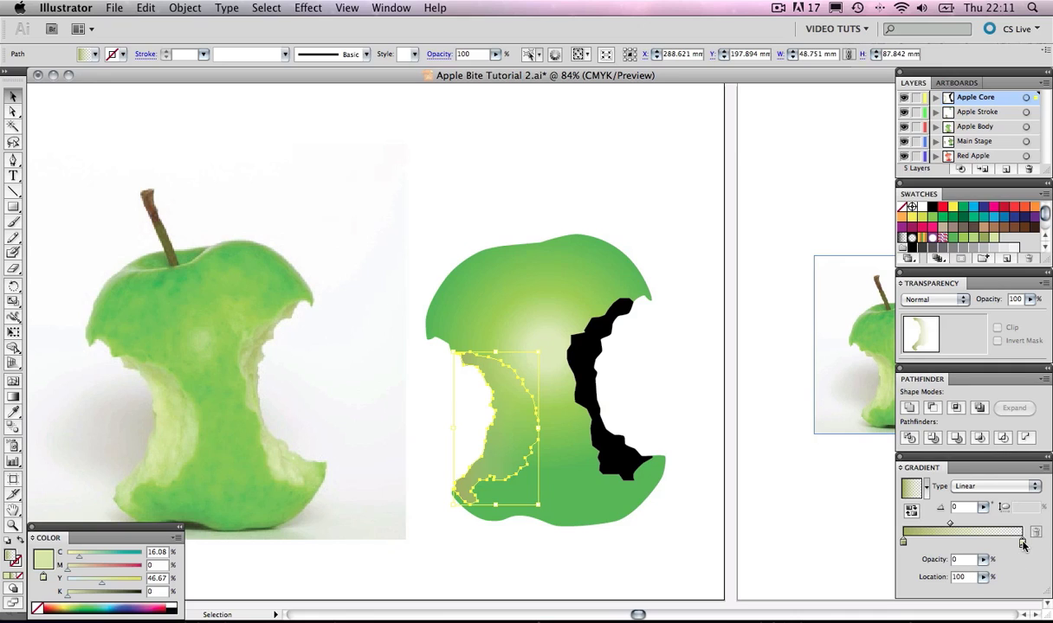
click(983, 560)
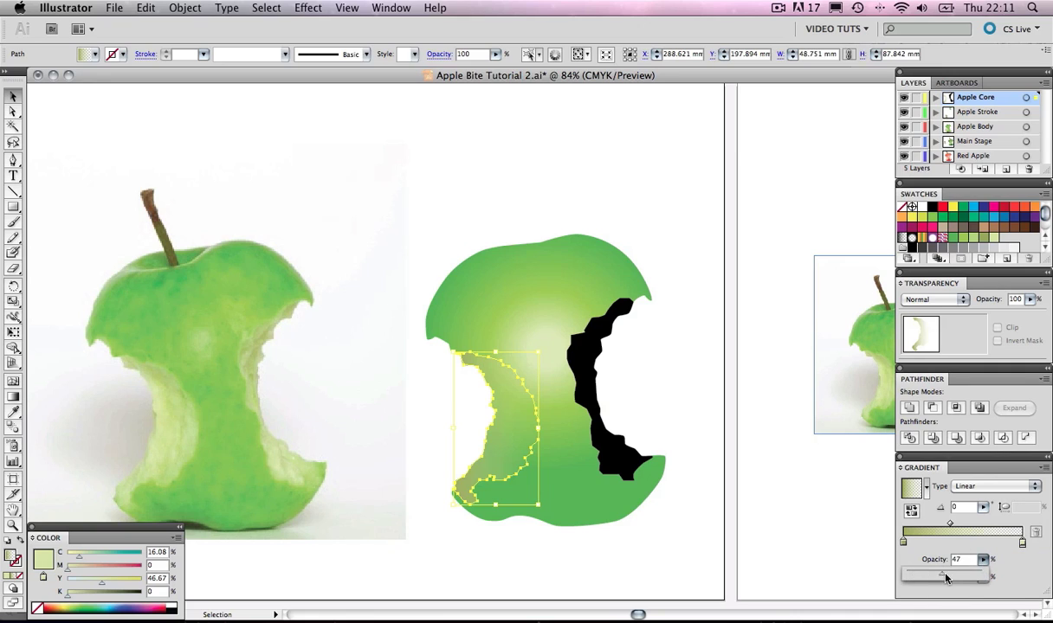
drag(907, 577, 987, 578)
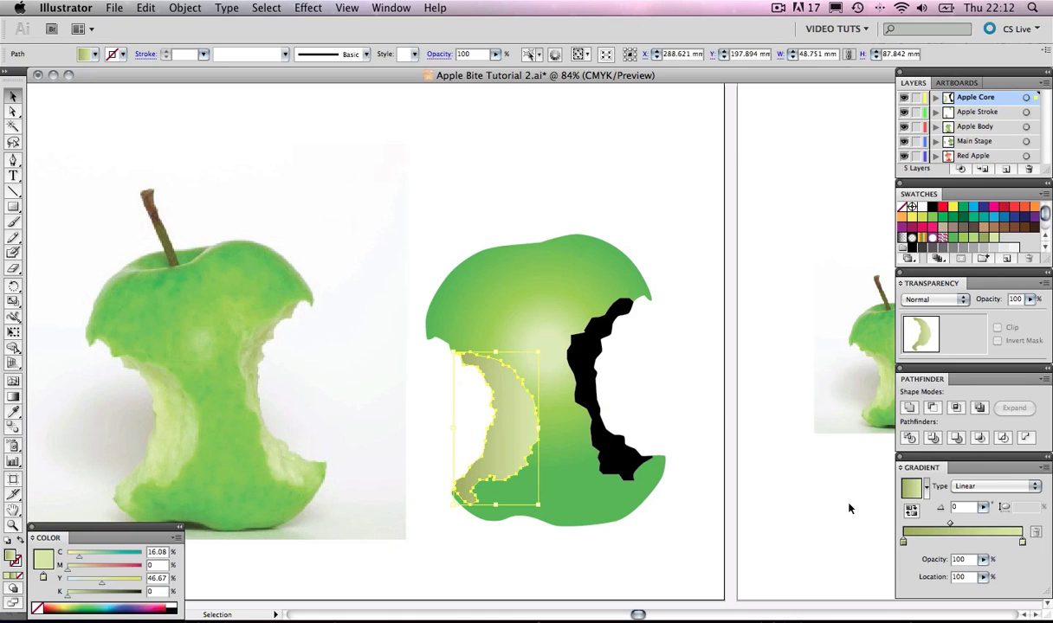
click(691, 379)
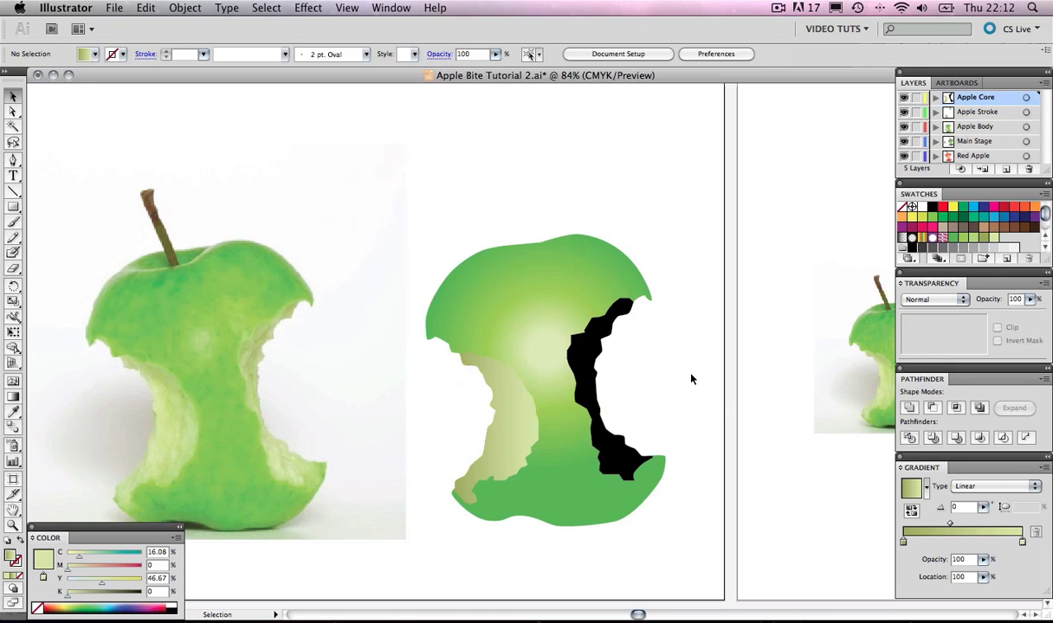
Redraw the left bite's gradient from its top to its bottom, at about -100°
click(513, 420)
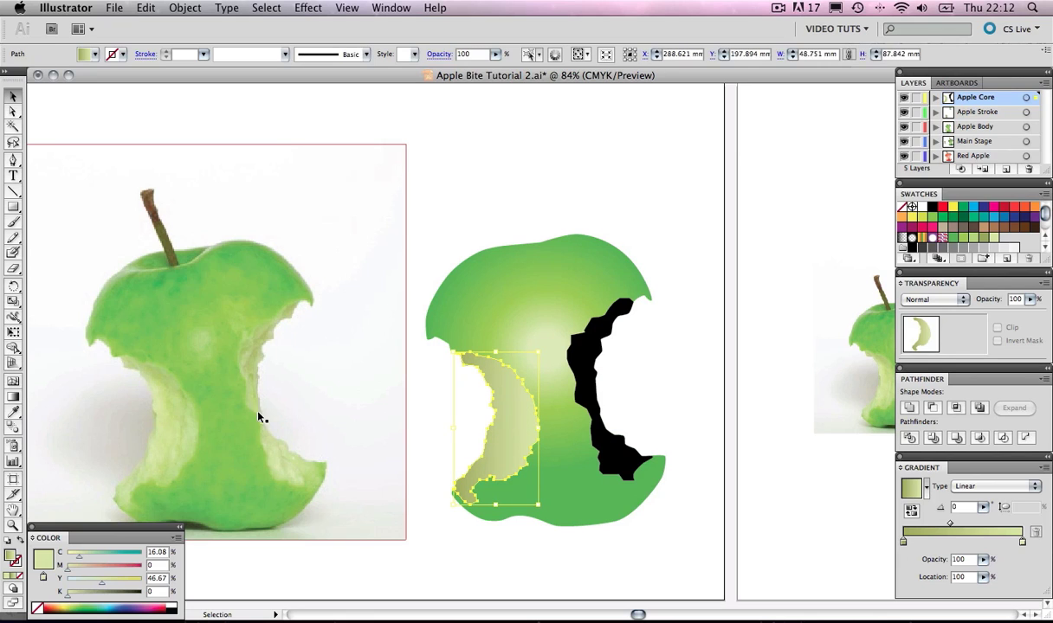
click(12, 397)
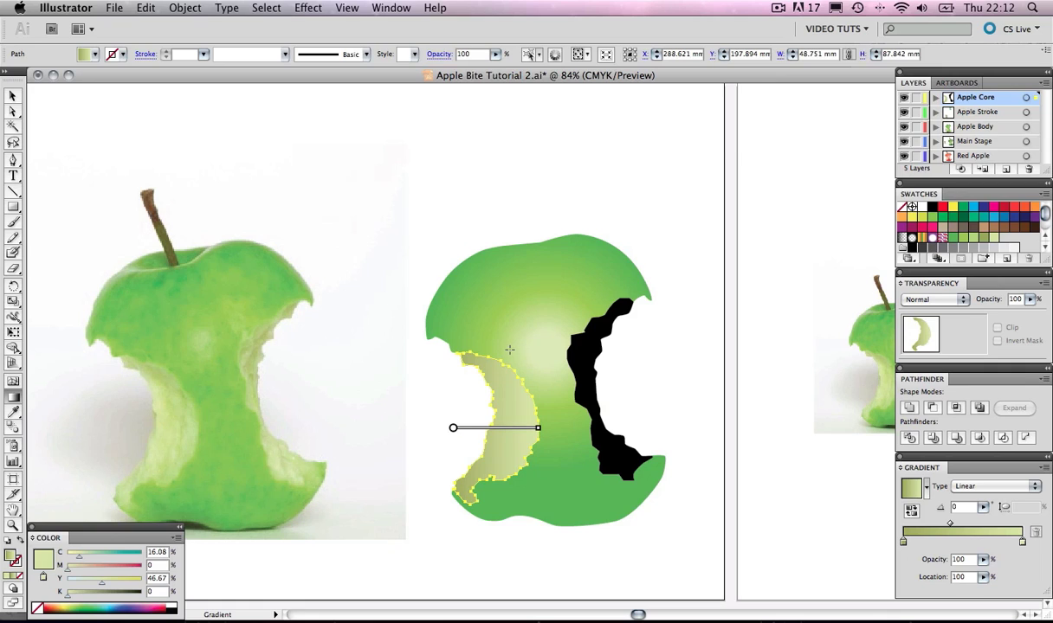
drag(504, 353, 493, 480)
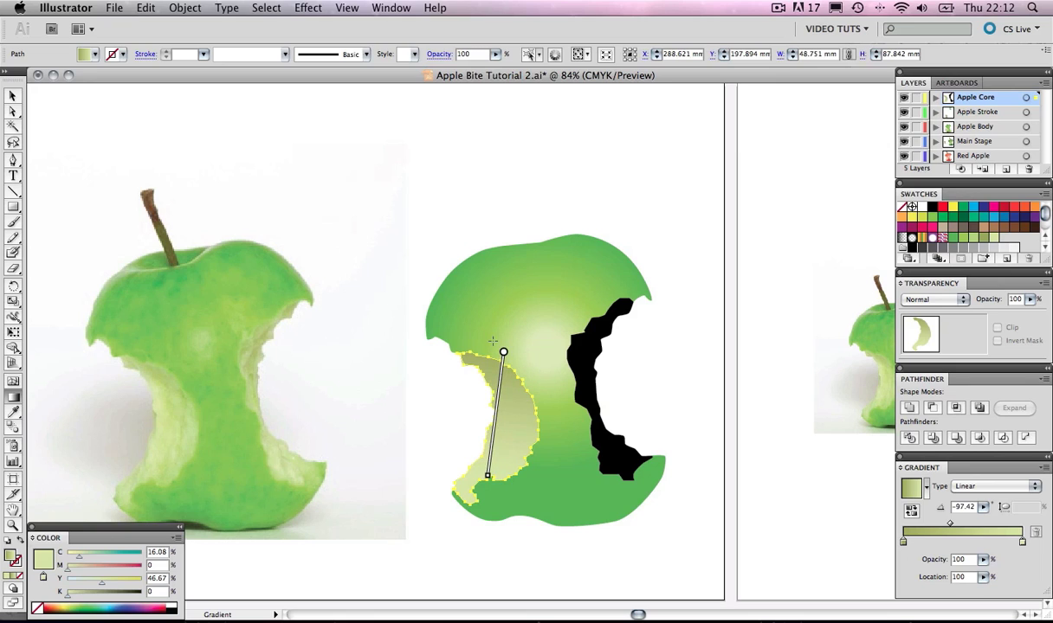
drag(500, 346, 491, 485)
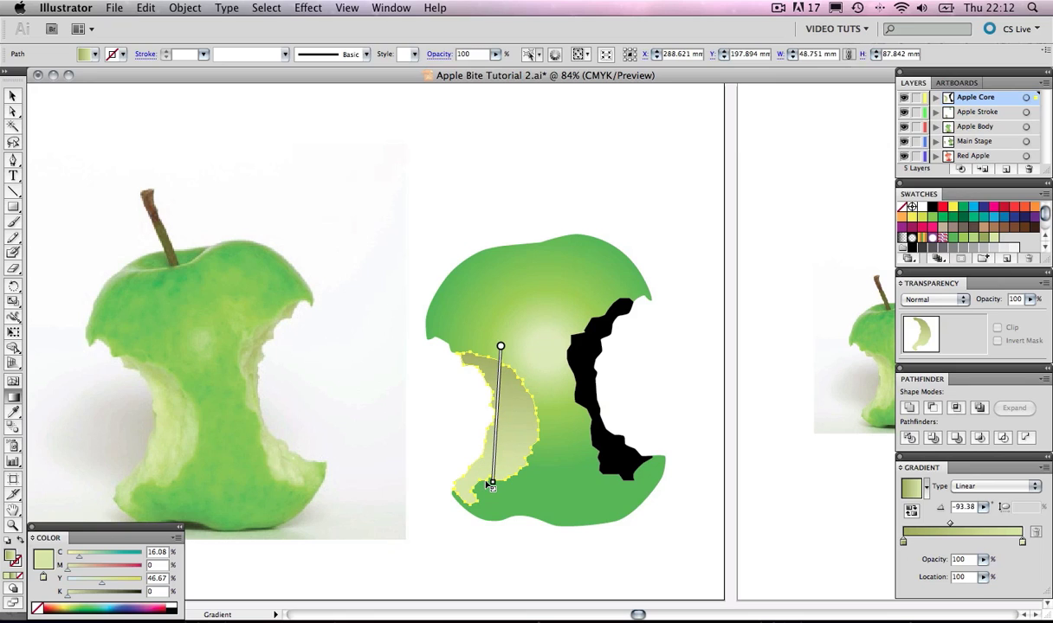
drag(514, 352, 492, 482)
click(13, 95)
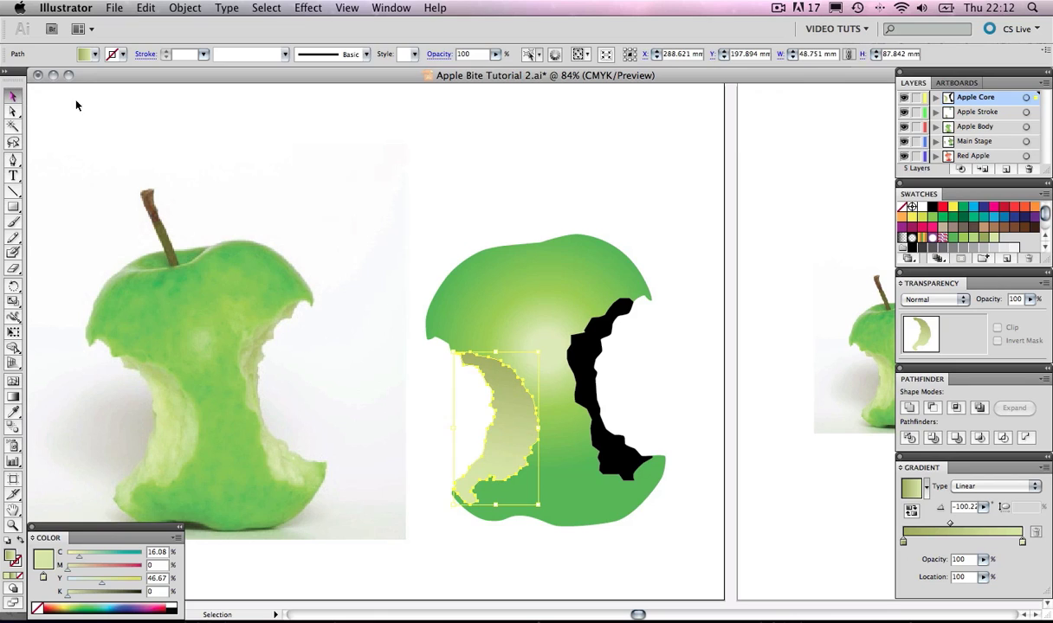
click(343, 141)
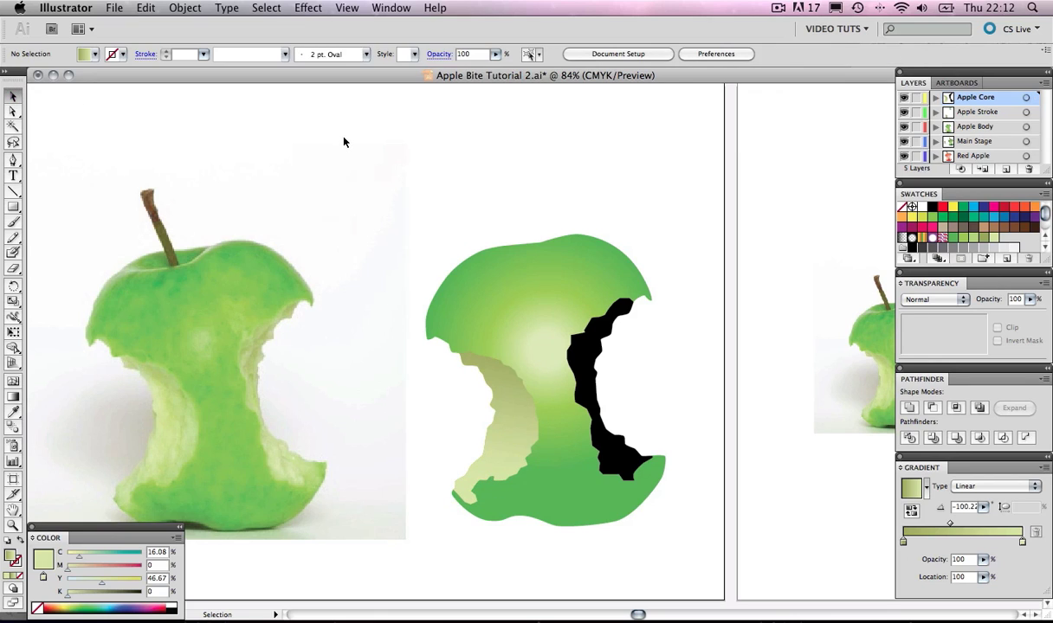
Copy the left bite's olive-to-pale-green gradient onto the right bite with the Eyedropper
click(582, 349)
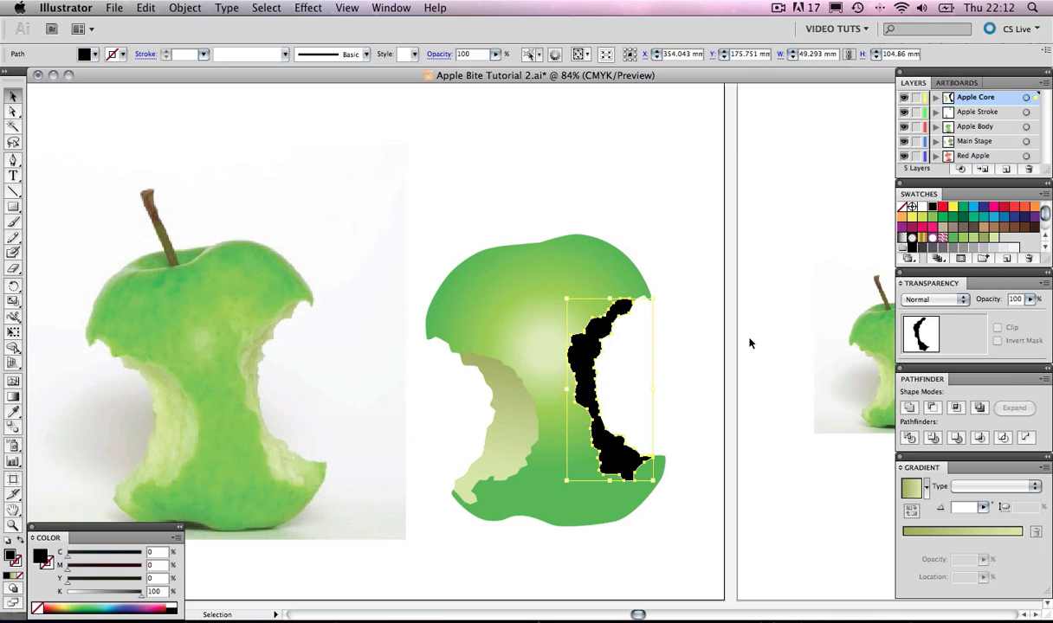
click(14, 413)
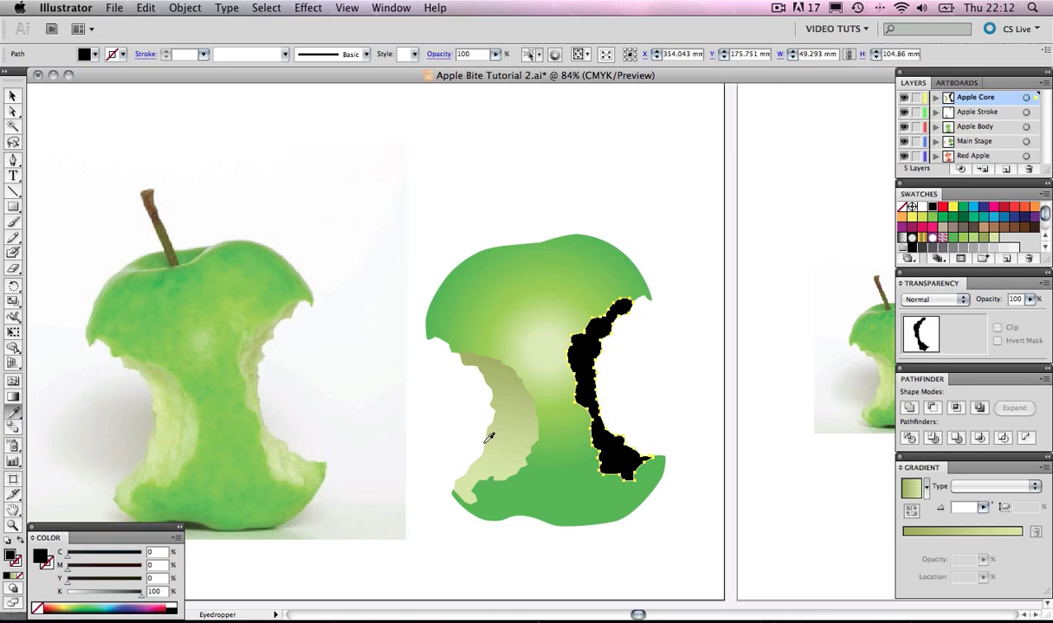
click(520, 407)
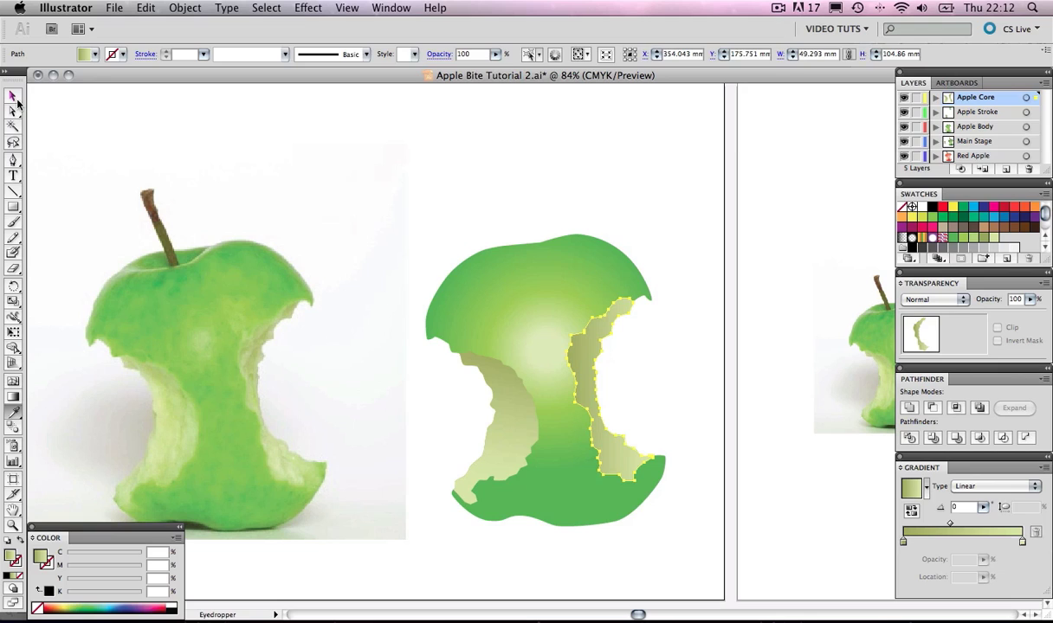
click(14, 96)
click(594, 191)
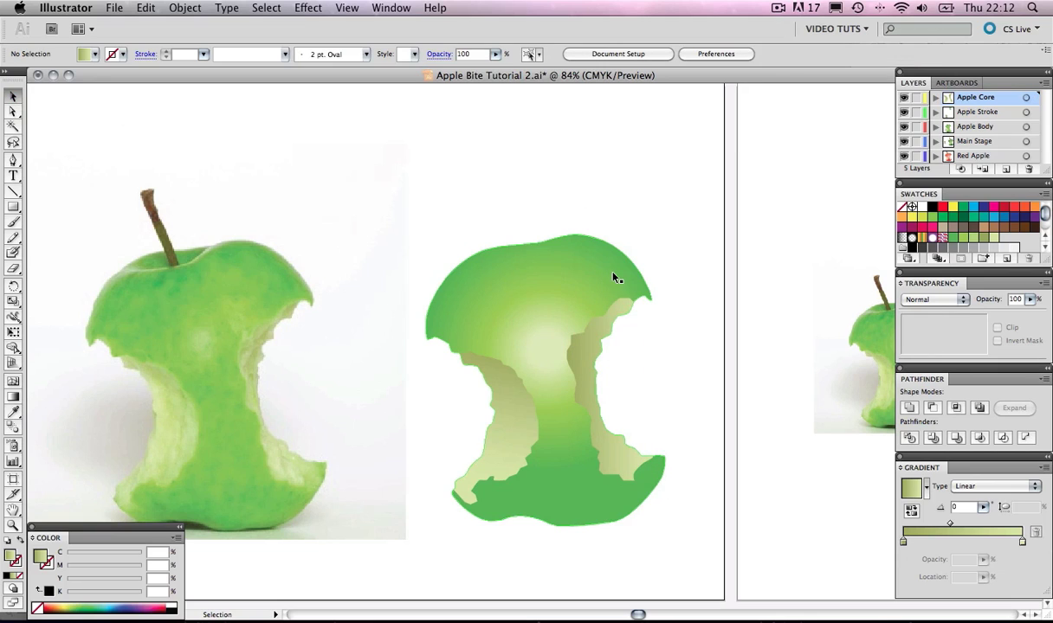
Redraw the right bite's gradient diagonally down the bite at about -63°
click(592, 348)
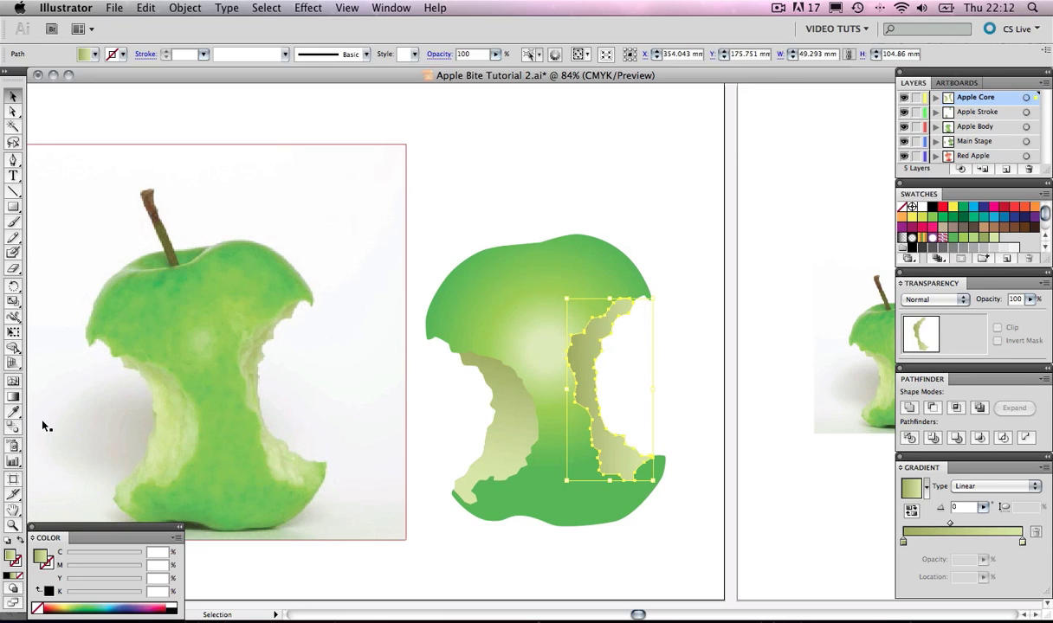
click(13, 396)
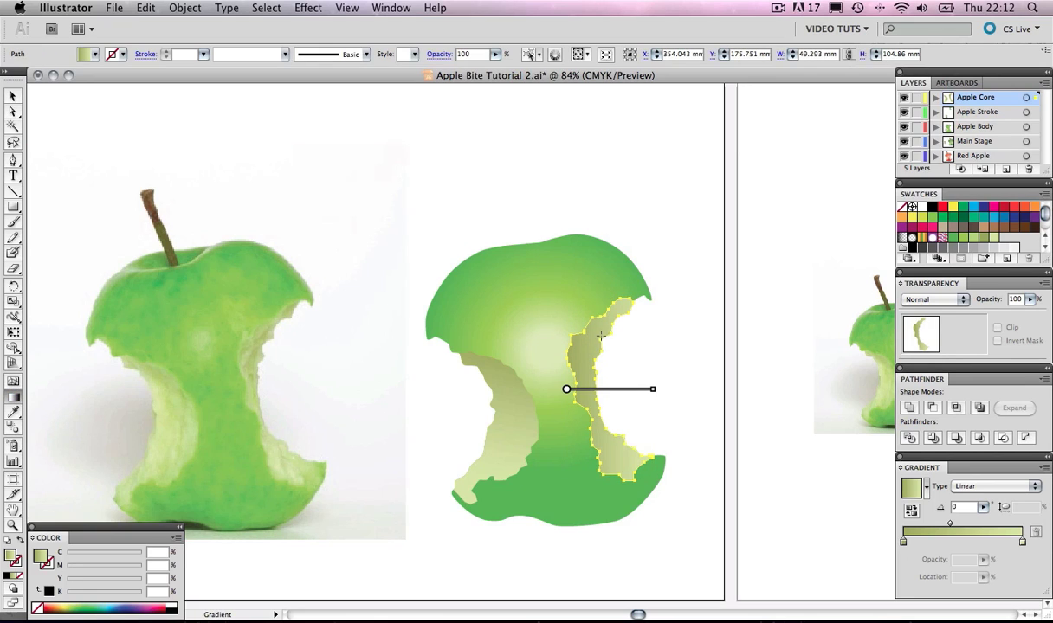
drag(586, 308, 635, 454)
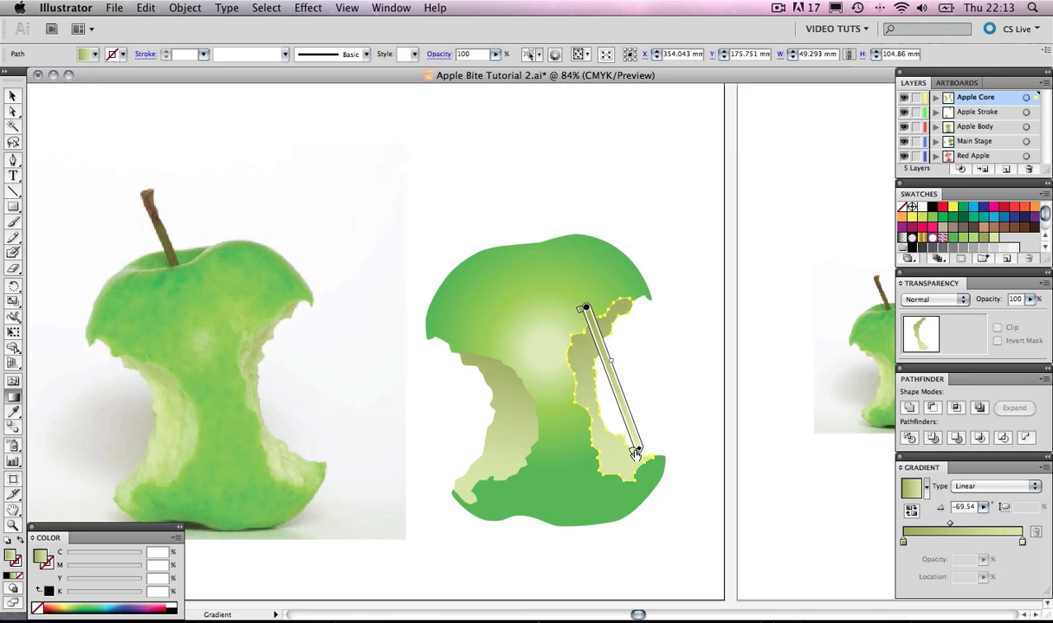
drag(578, 350, 629, 452)
mouse_move(564, 332)
mouse_down()
mouse_move(600, 433)
mouse_move(628, 454)
mouse_move(583, 323)
mouse_move(621, 437)
mouse_move(646, 447)
mouse_up()
click(13, 95)
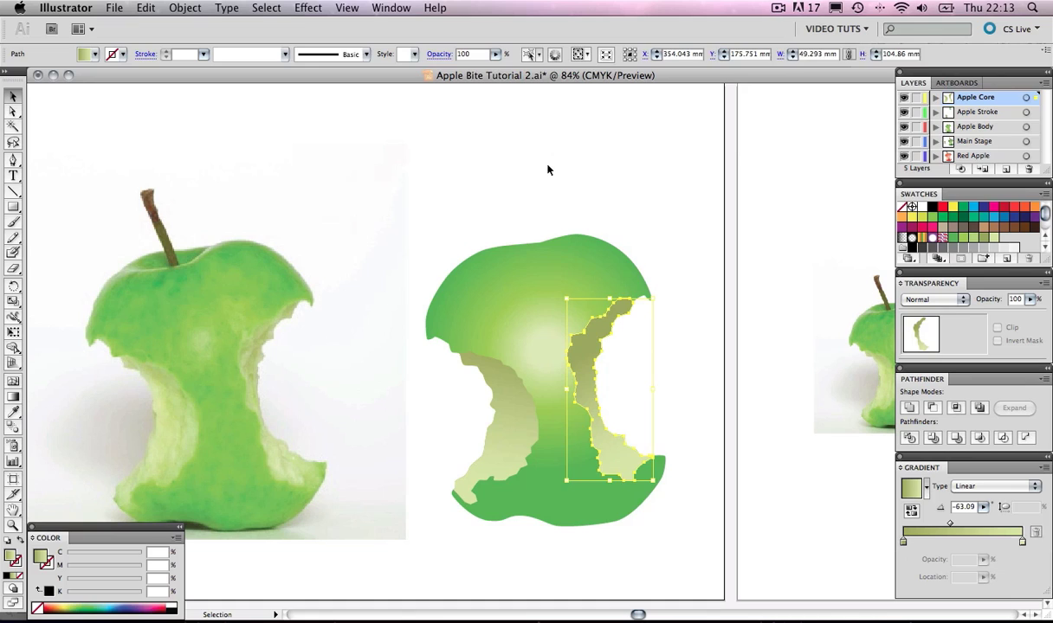
click(547, 167)
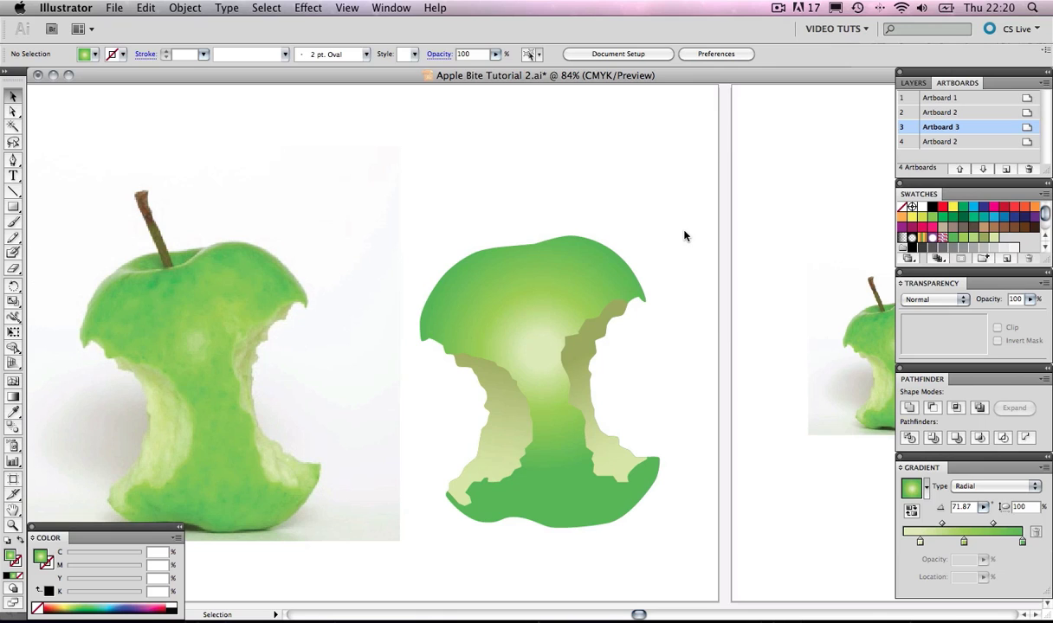
Make Artboard 1 active and zoom in closely on the photo apple's stalk
drag(481, 200, 572, 172)
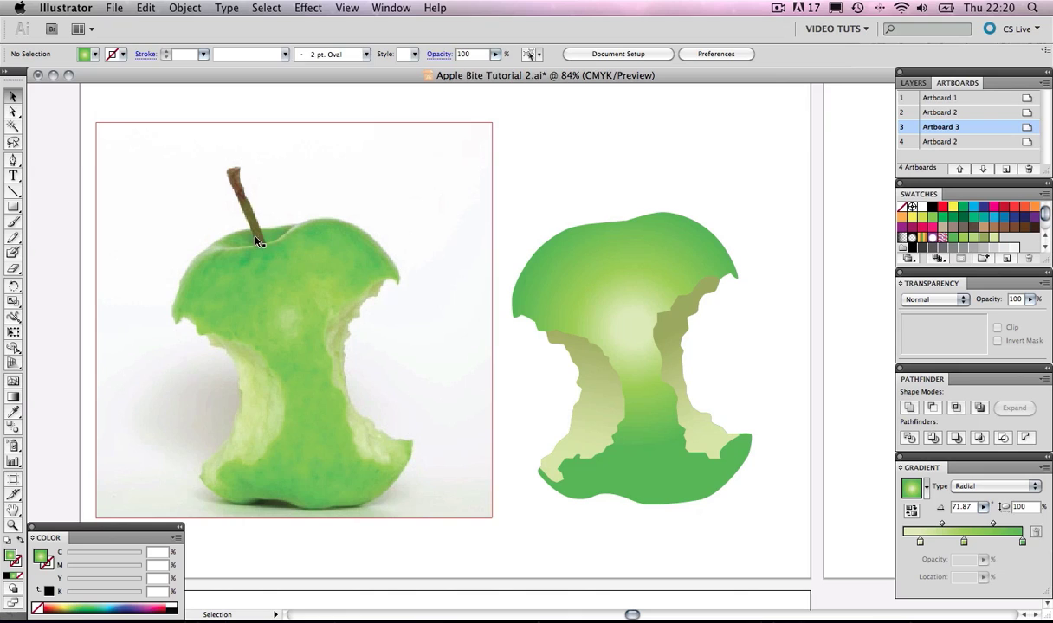
click(635, 145)
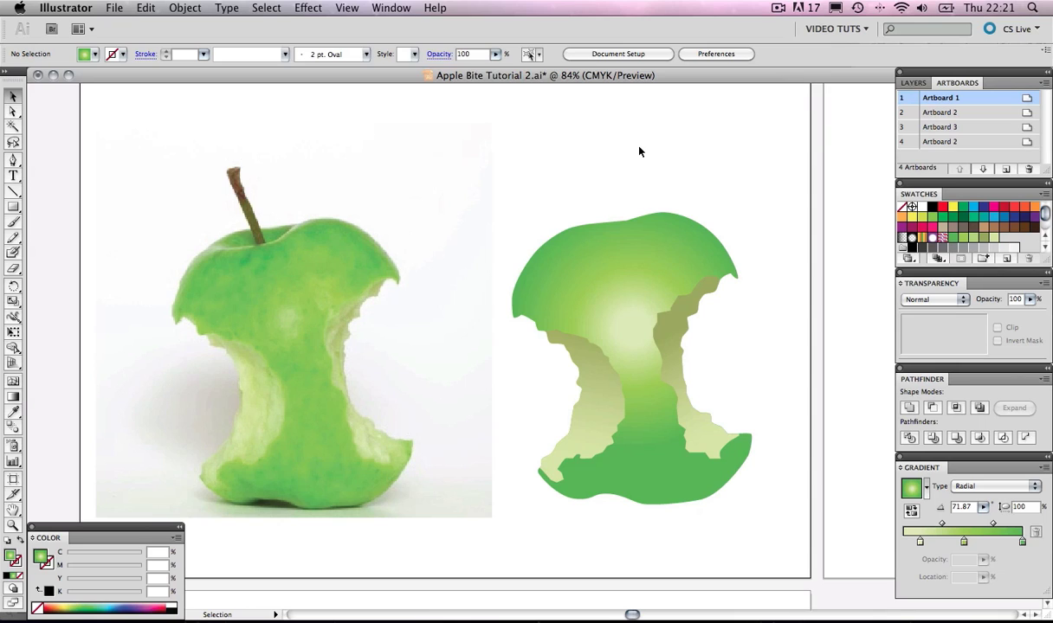
key(z)
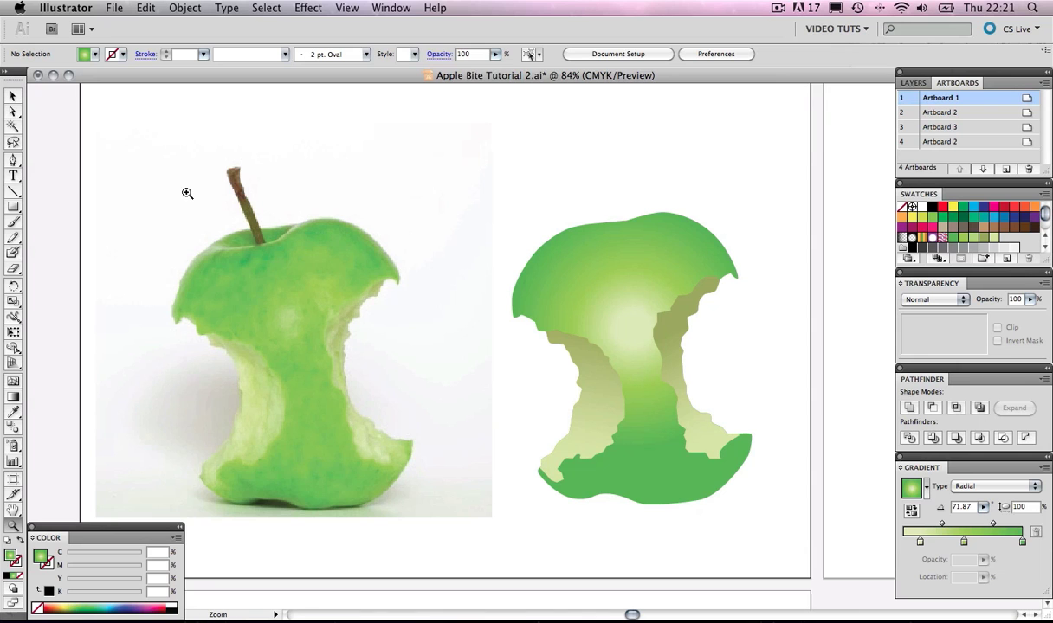
drag(177, 179, 376, 298)
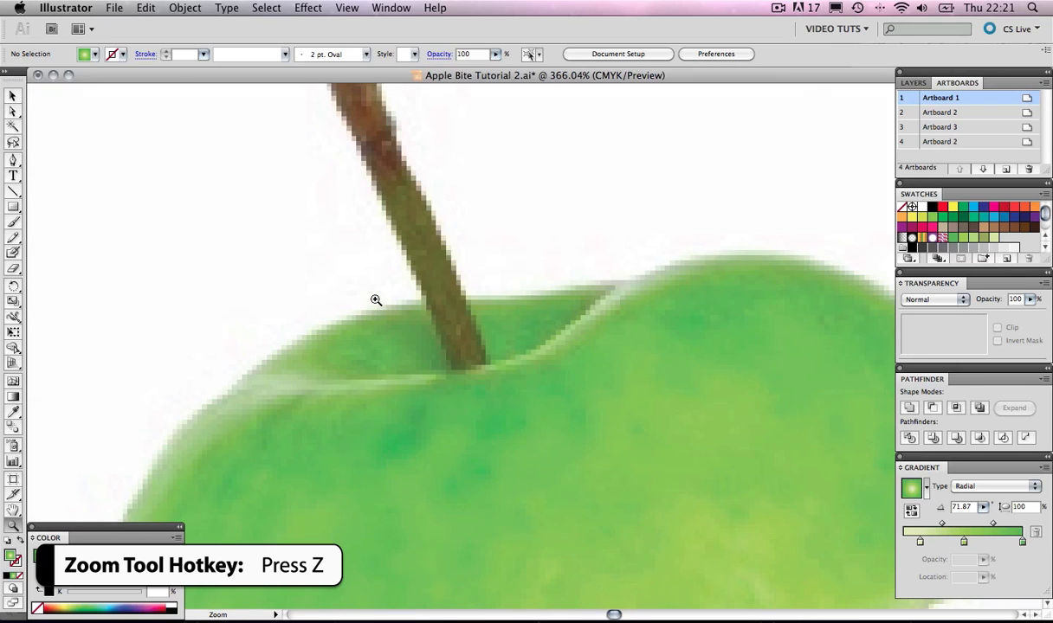
drag(547, 345, 431, 244)
key(z)
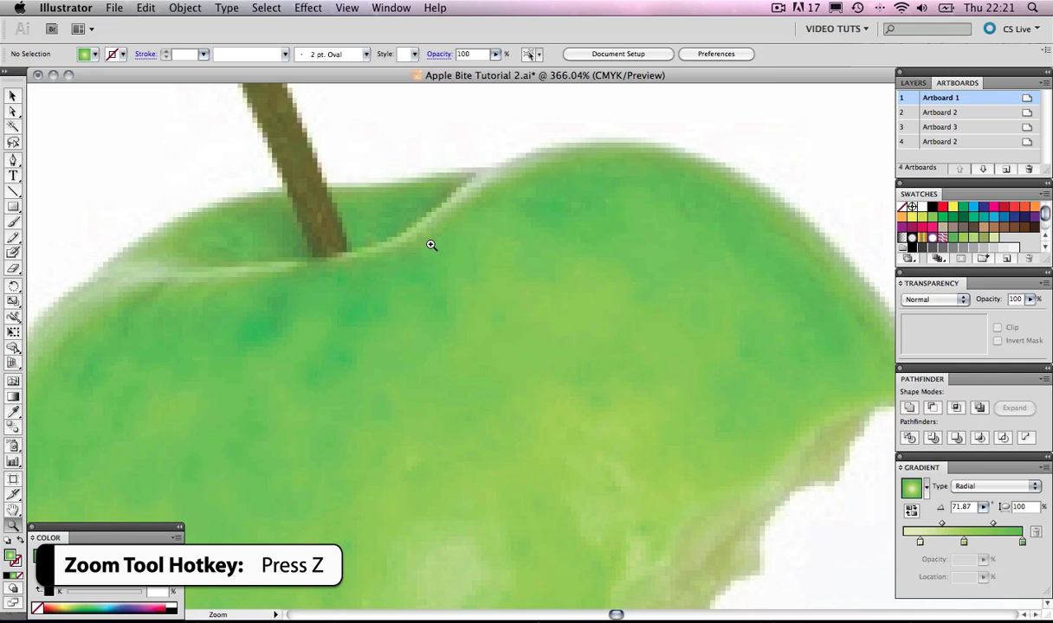
Trace a closed five-point shape with the Pen over the photo apple's top around the stalk
click(13, 161)
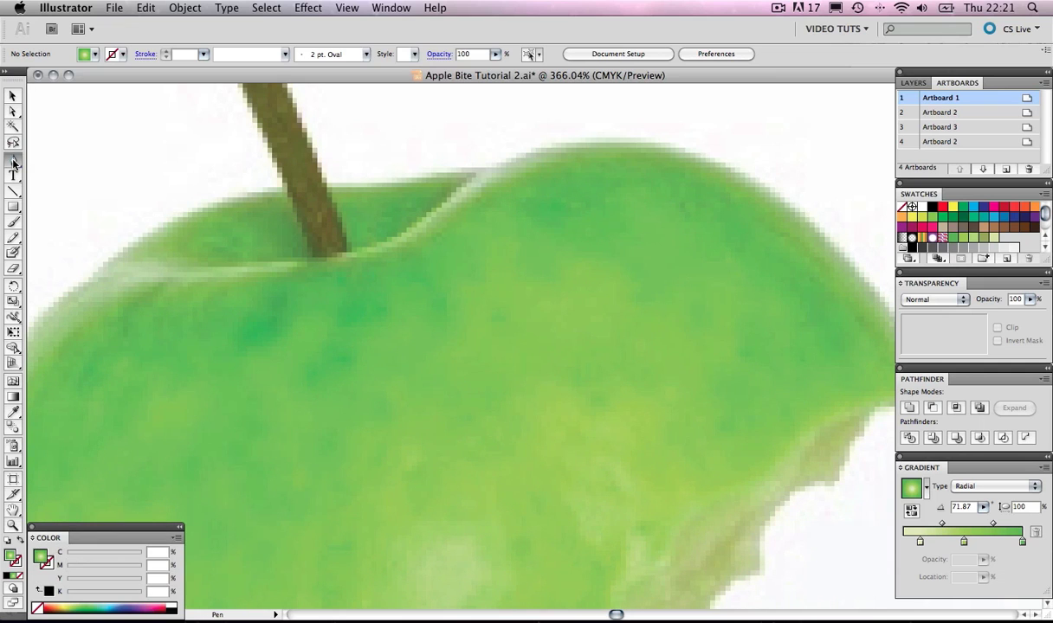
click(563, 150)
click(331, 260)
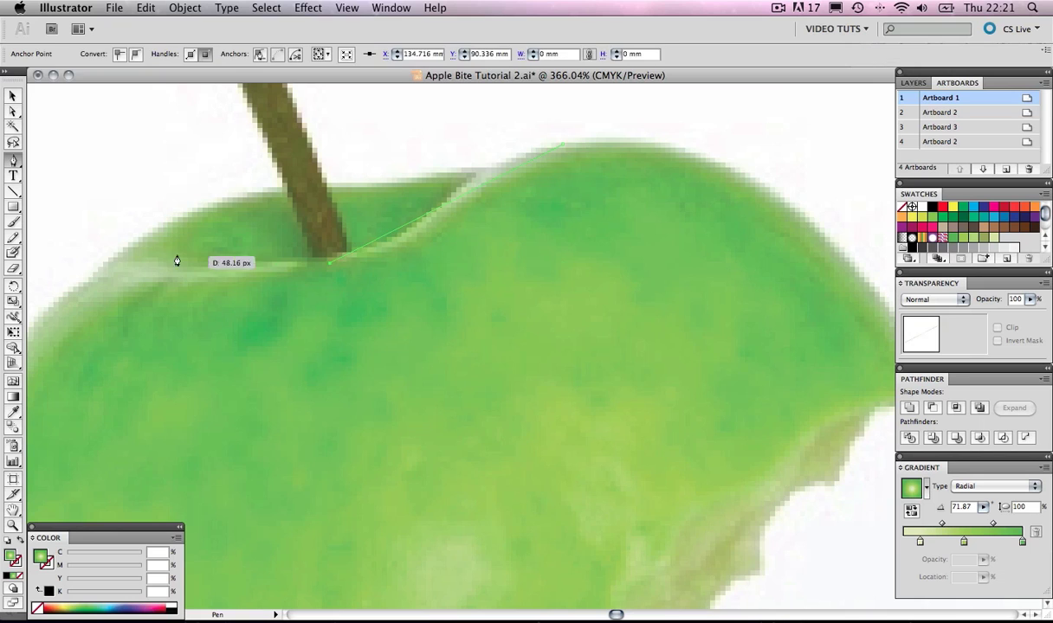
click(68, 262)
click(195, 135)
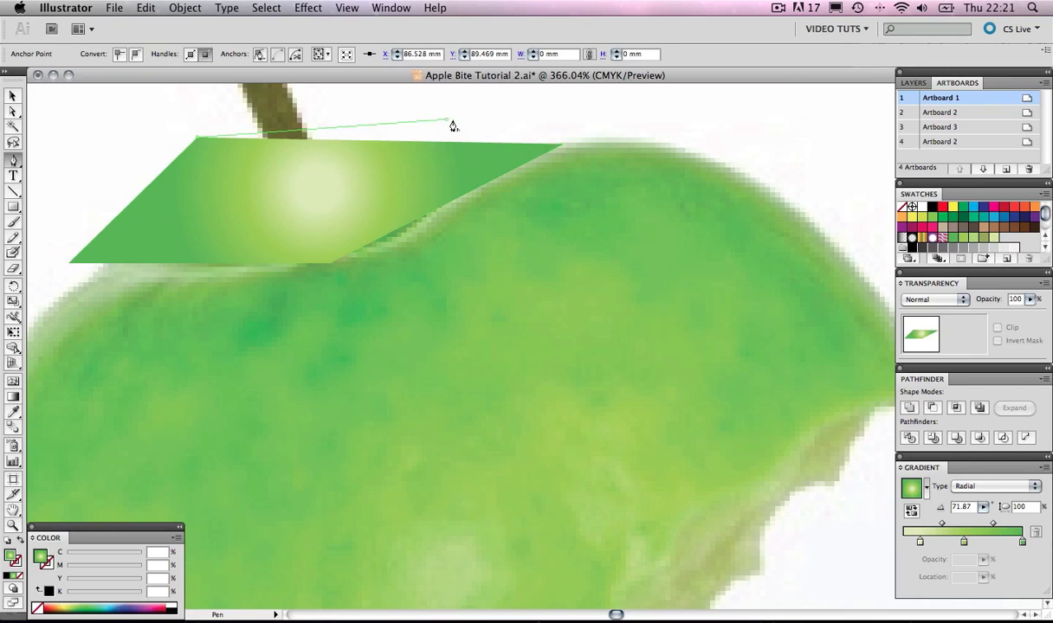
click(447, 120)
click(563, 149)
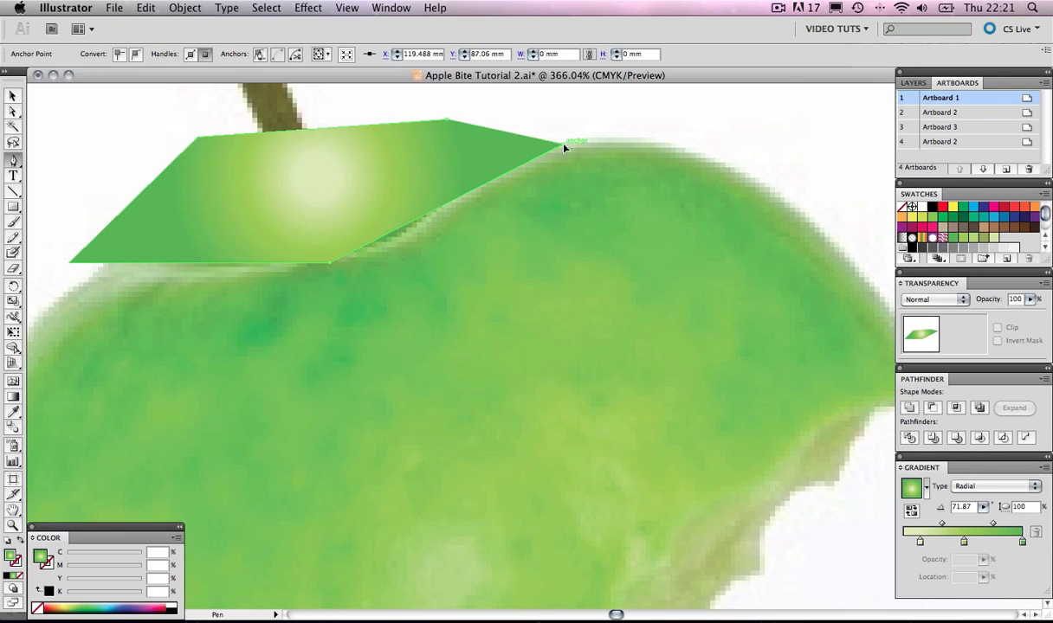
Give the traced shape a black fill and no stroke
click(7, 542)
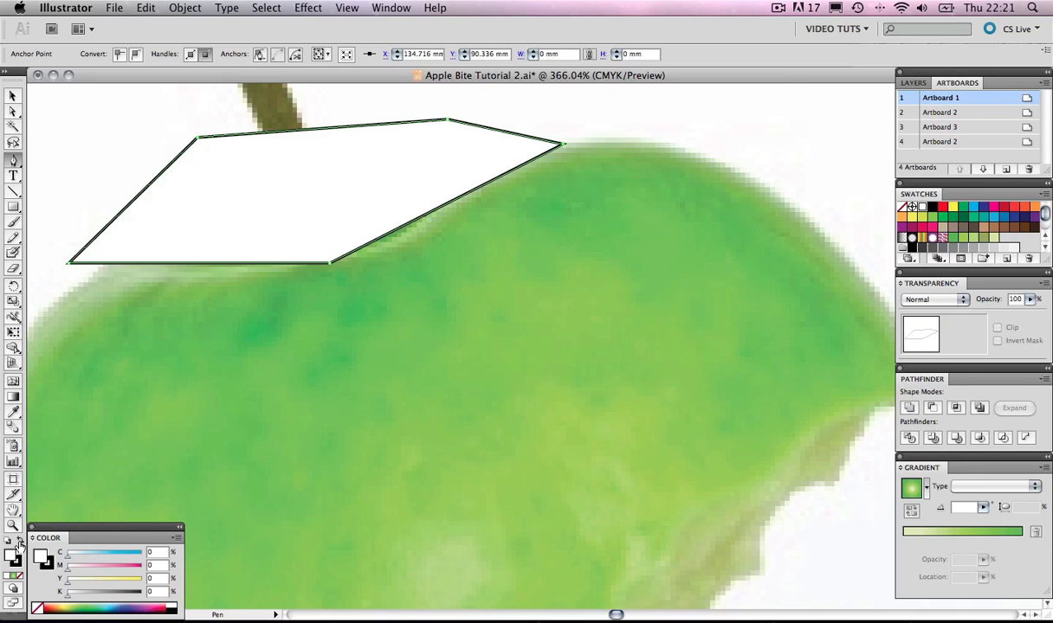
click(19, 554)
click(17, 562)
click(20, 578)
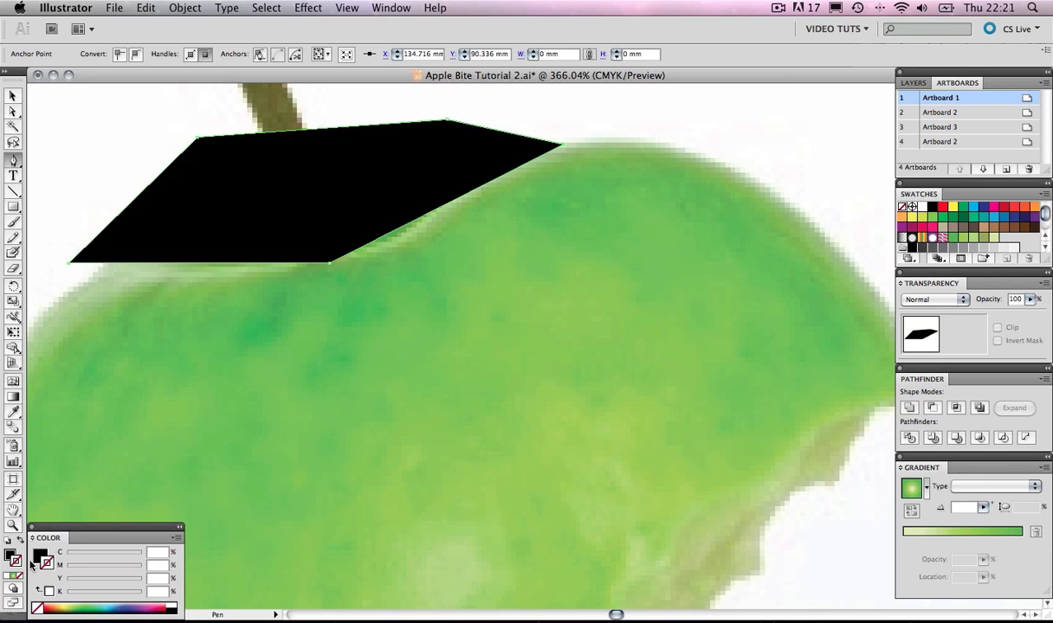
Curve the shape's bottom edge and corners to follow the apple's top contour
drag(13, 160, 101, 210)
drag(330, 261, 260, 275)
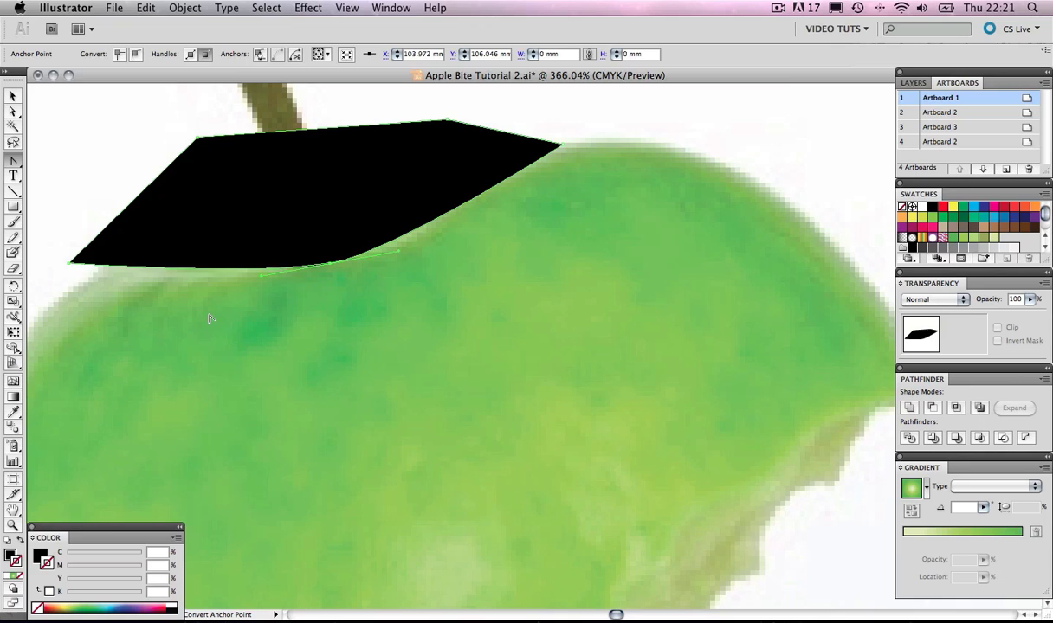
click(20, 540)
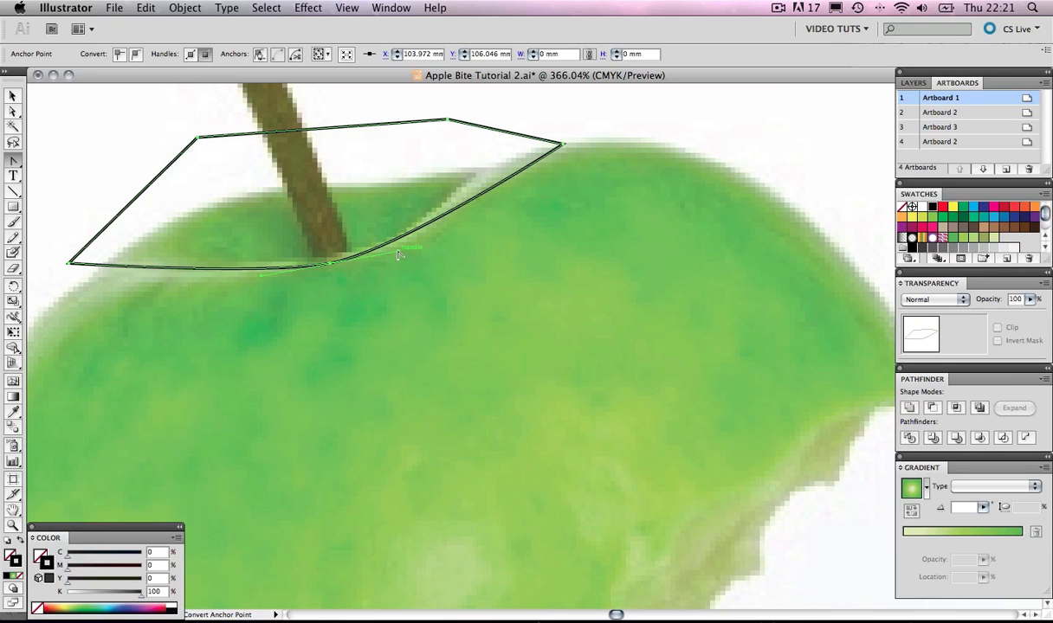
drag(399, 255, 404, 251)
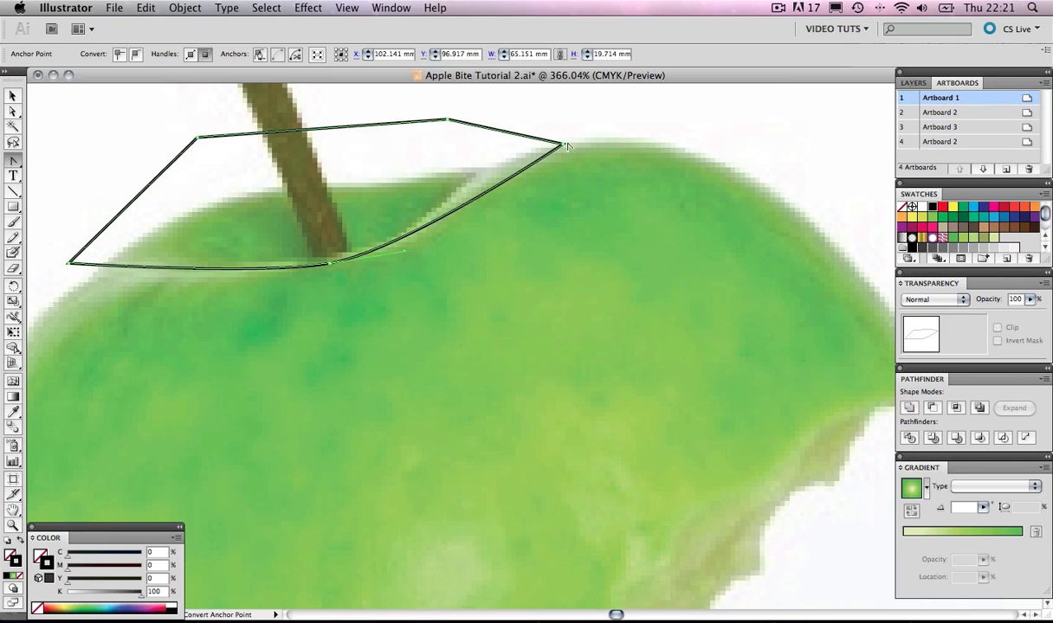
drag(563, 143, 495, 148)
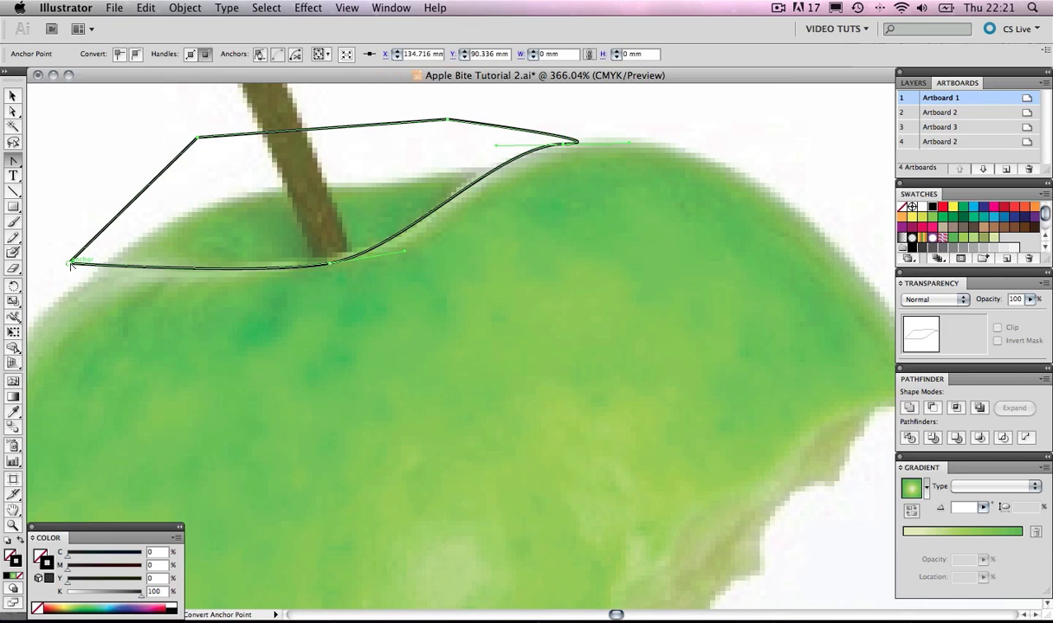
drag(71, 264, 218, 258)
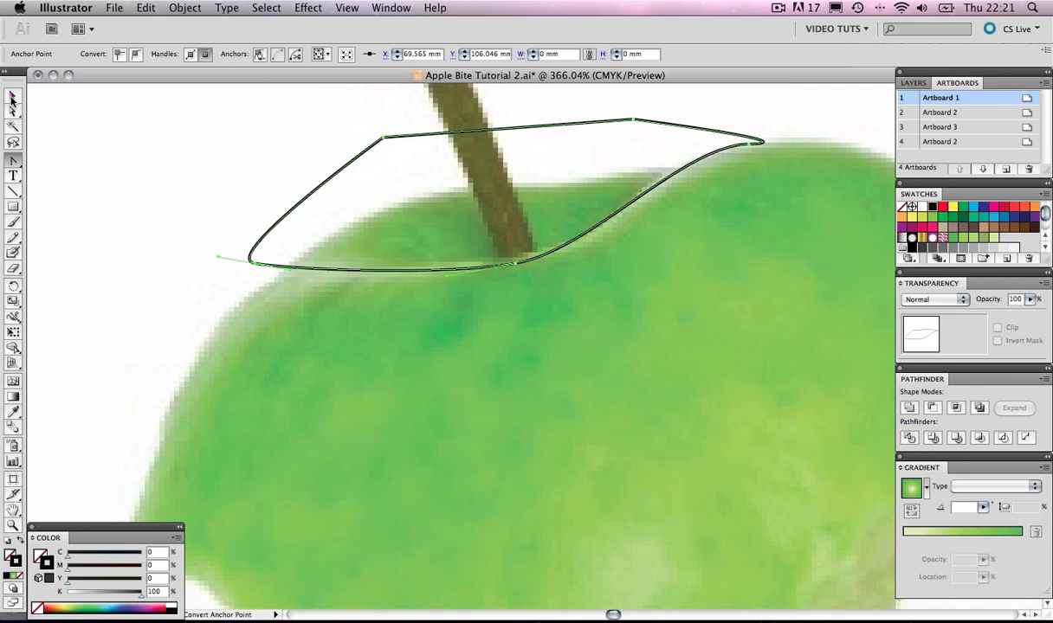
click(11, 100)
click(122, 102)
scroll(160, 125, right, 5)
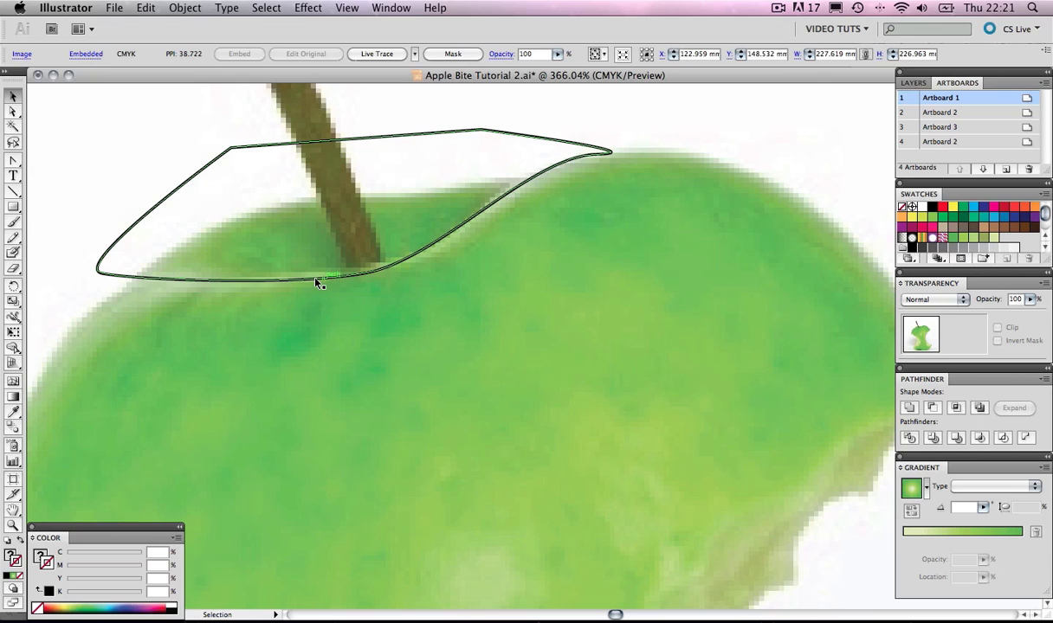
Fill the traced shape solid black and fit the artboard in the window
click(214, 159)
click(20, 538)
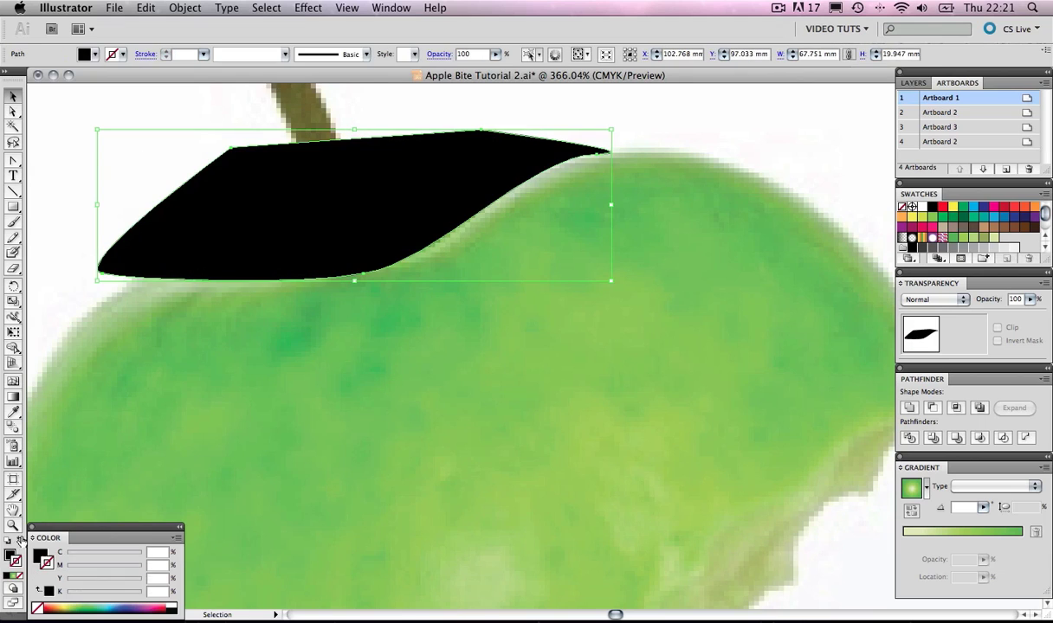
click(595, 104)
key(super+0)
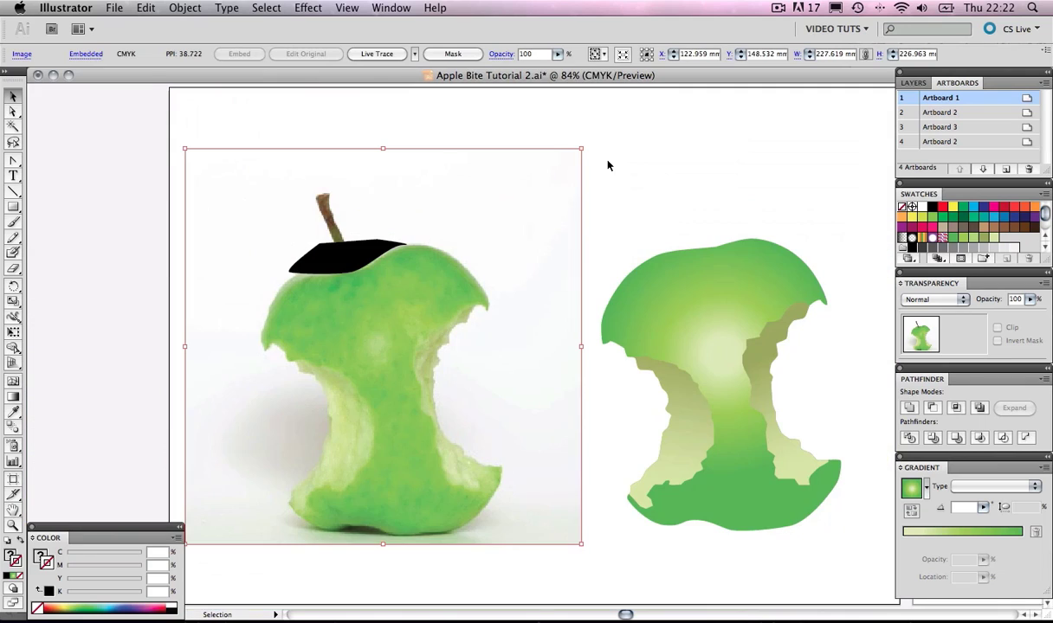
click(596, 171)
key(super+0)
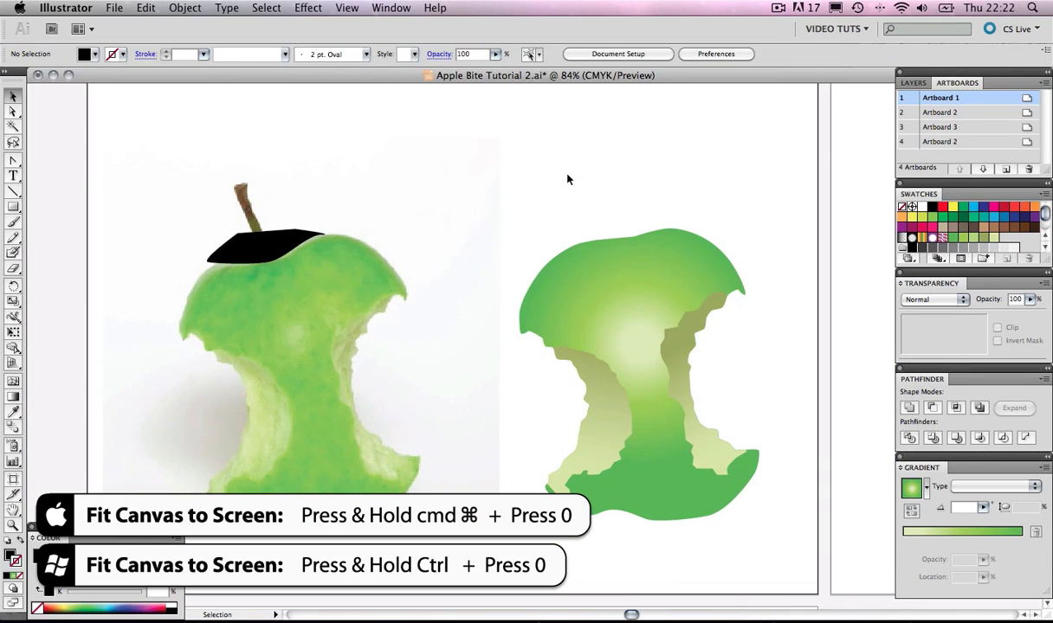
Paste the black shape and the green apple core onto the empty artboard
click(269, 243)
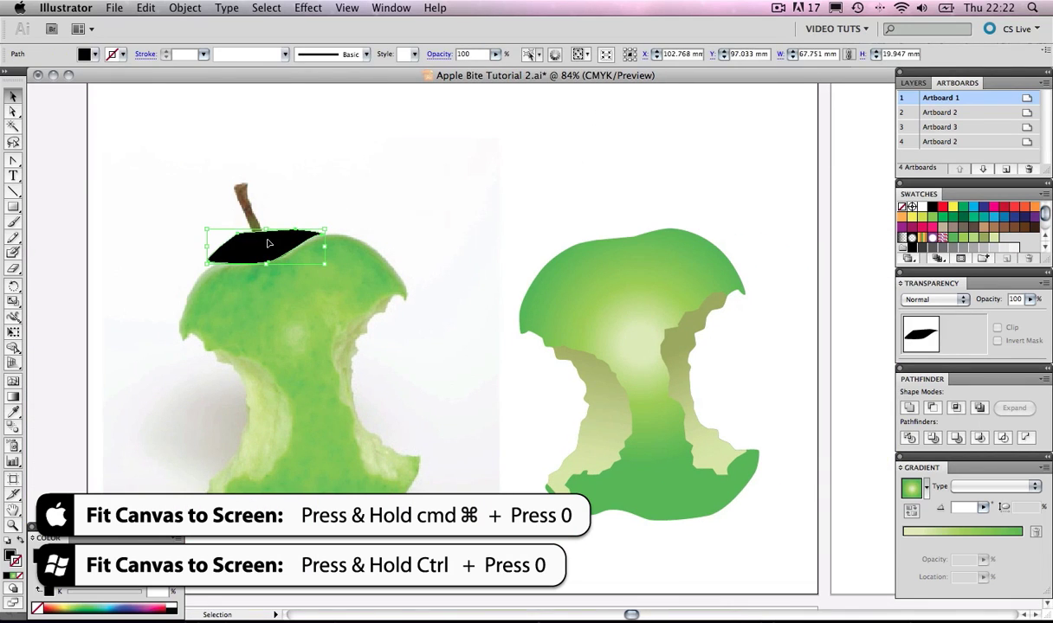
shift+click(569, 273)
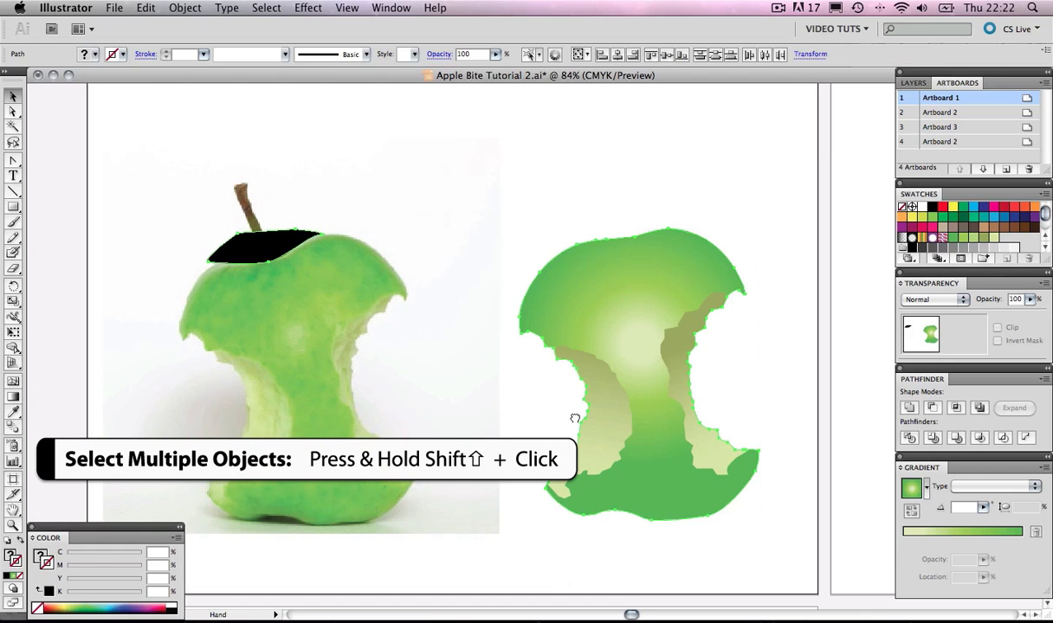
scroll(552, 393, down, 5)
scroll(551, 393, down, 5)
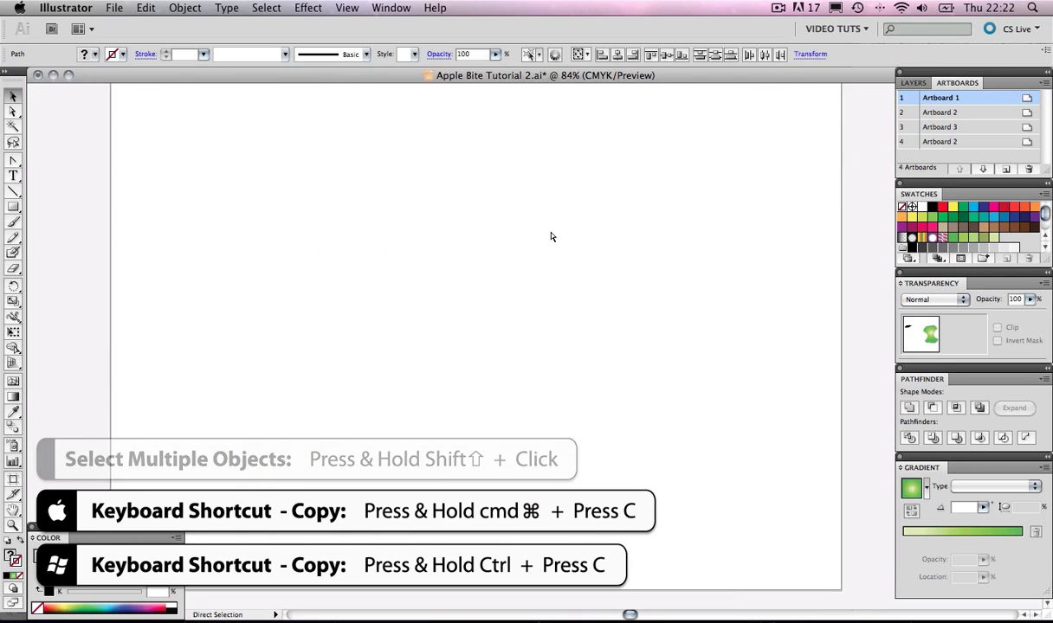
key(super+v)
click(477, 156)
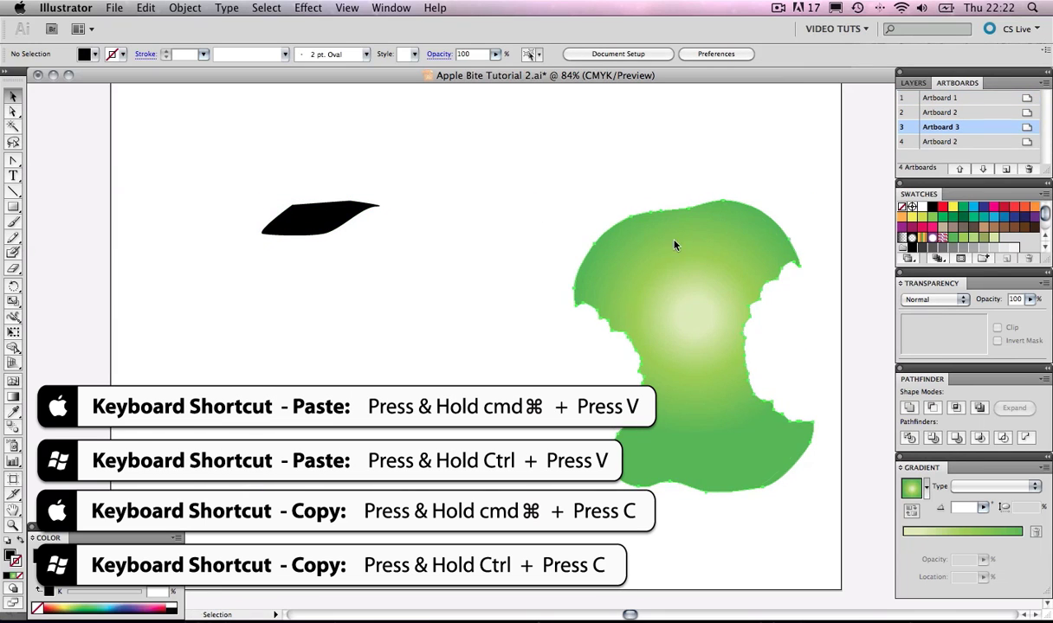
Position the black shape so it overlaps the top edge of the apple core
drag(677, 239, 465, 276)
drag(292, 217, 435, 247)
key(z)
drag(372, 203, 526, 286)
key(v)
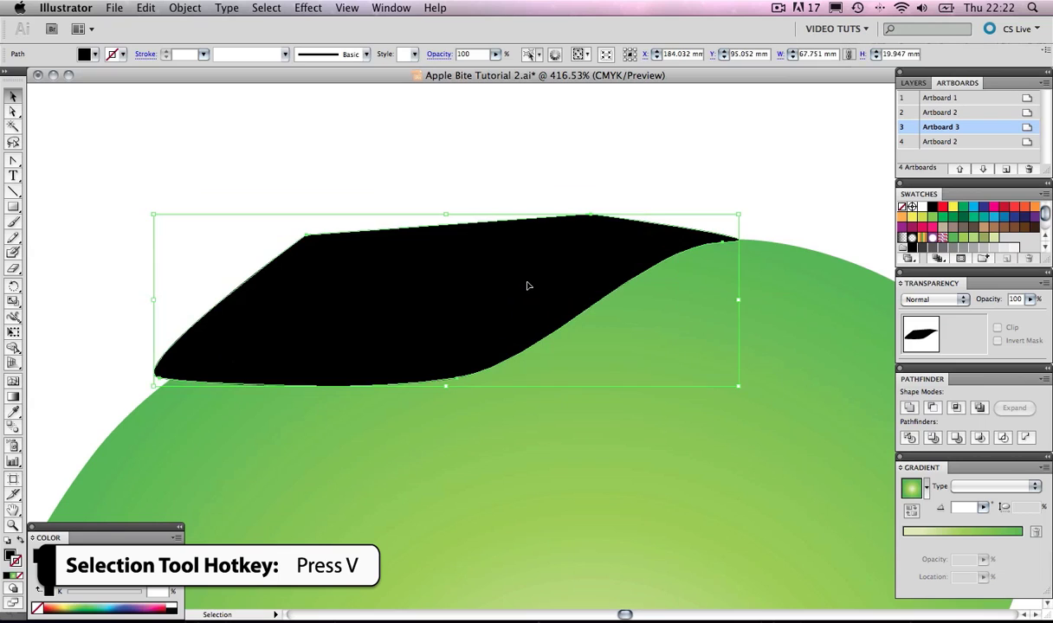
click(618, 155)
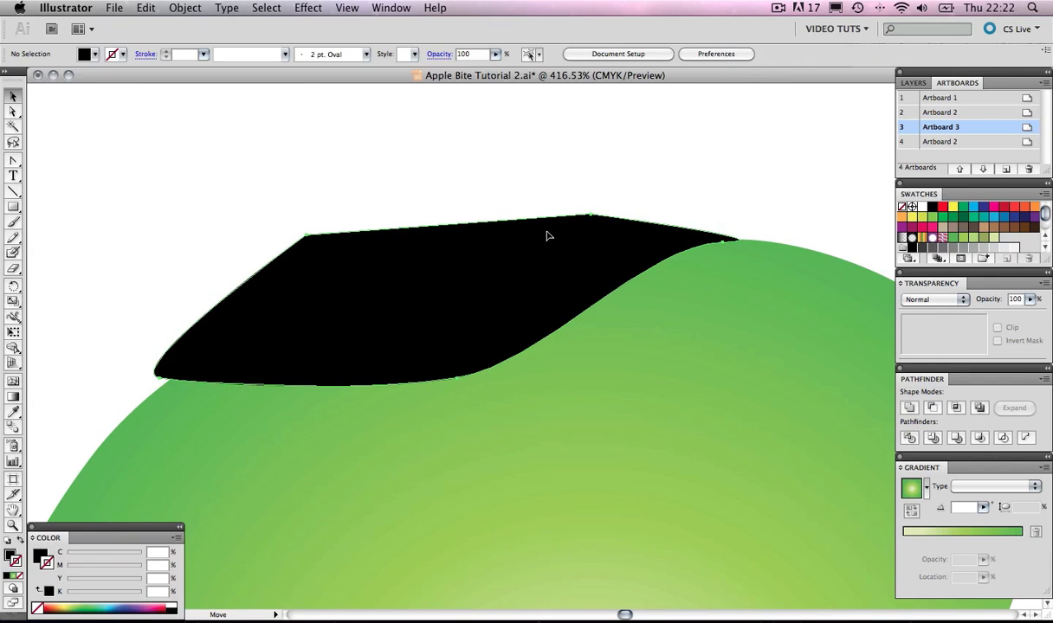
drag(547, 235, 547, 235)
click(571, 179)
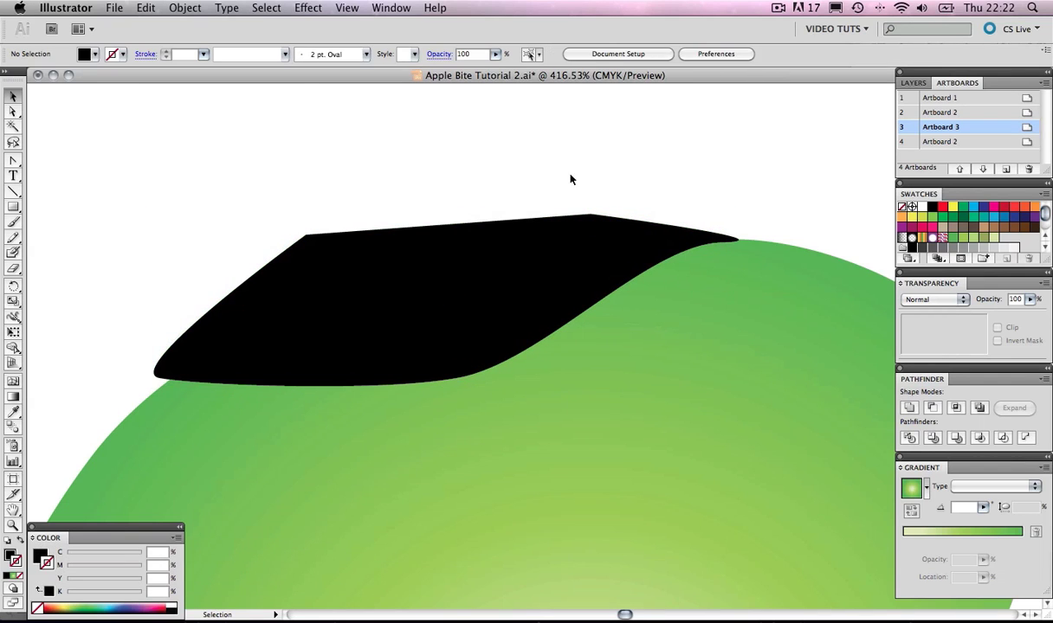
Select the black shape and apple core together and apply Pathfinder Exclude to knock out their overlap
key(z)
alt+click(593, 248)
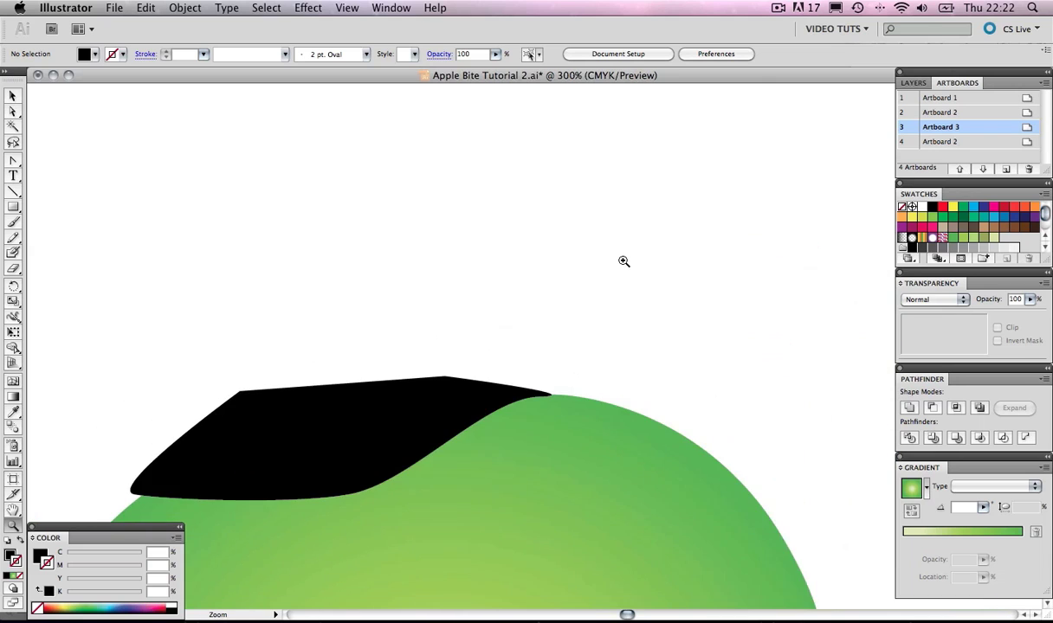
drag(593, 248, 612, 208)
key(v)
drag(441, 192, 651, 391)
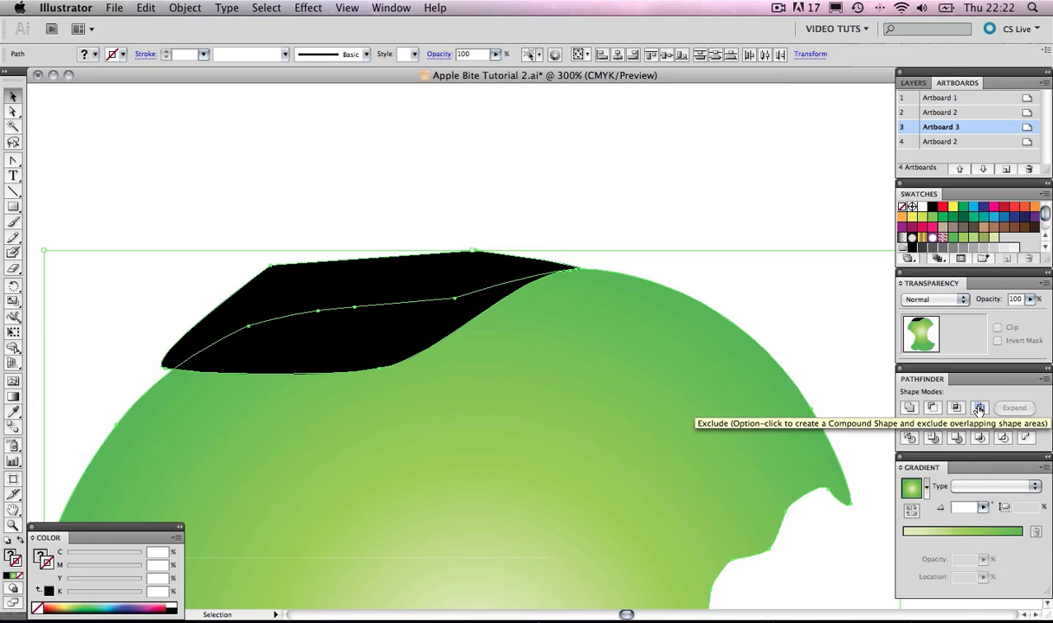
click(978, 408)
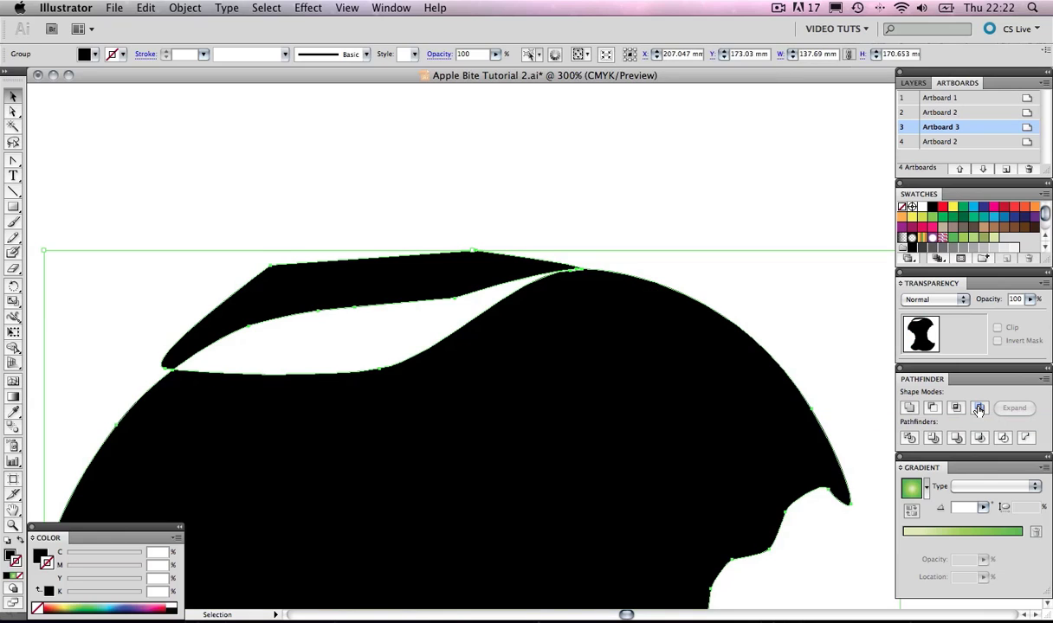
click(13, 112)
key(super+shift+a)
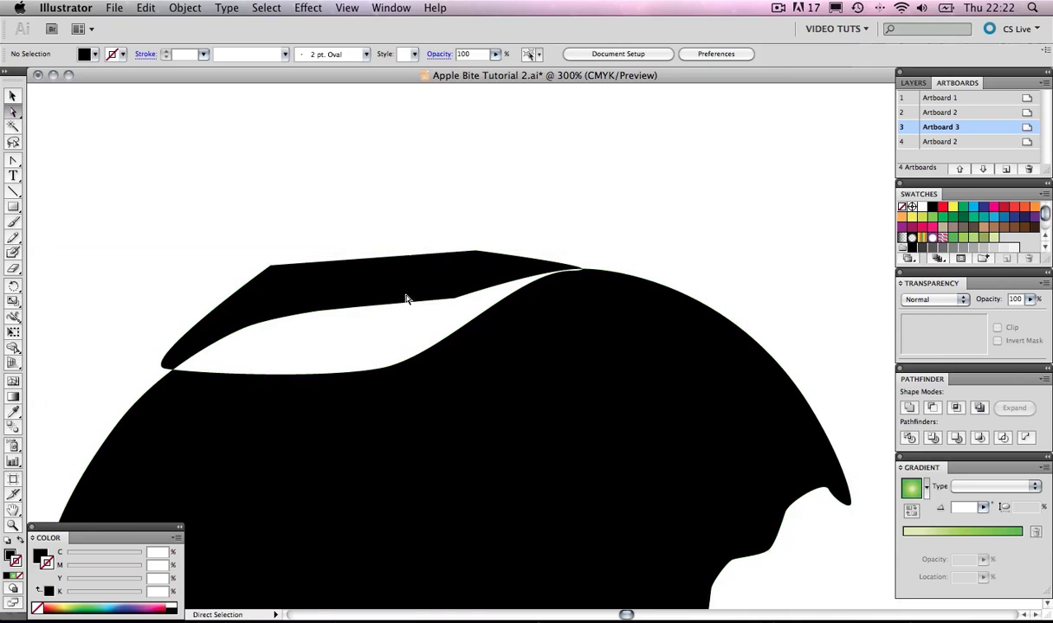
Delete the leftover black sliver above the apple using Direct Selection
click(13, 111)
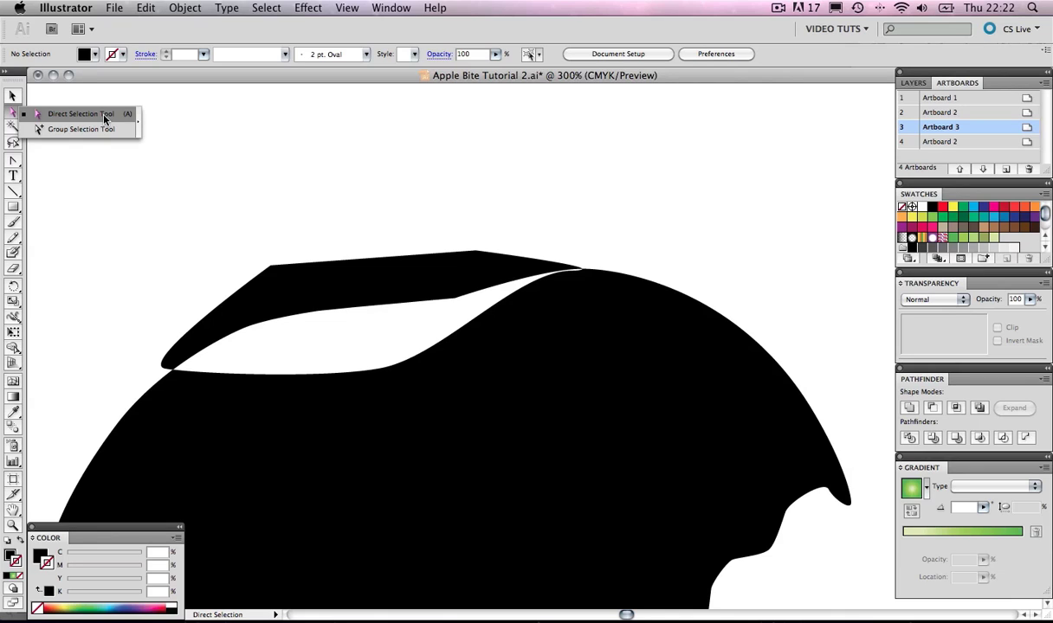
click(104, 116)
click(314, 282)
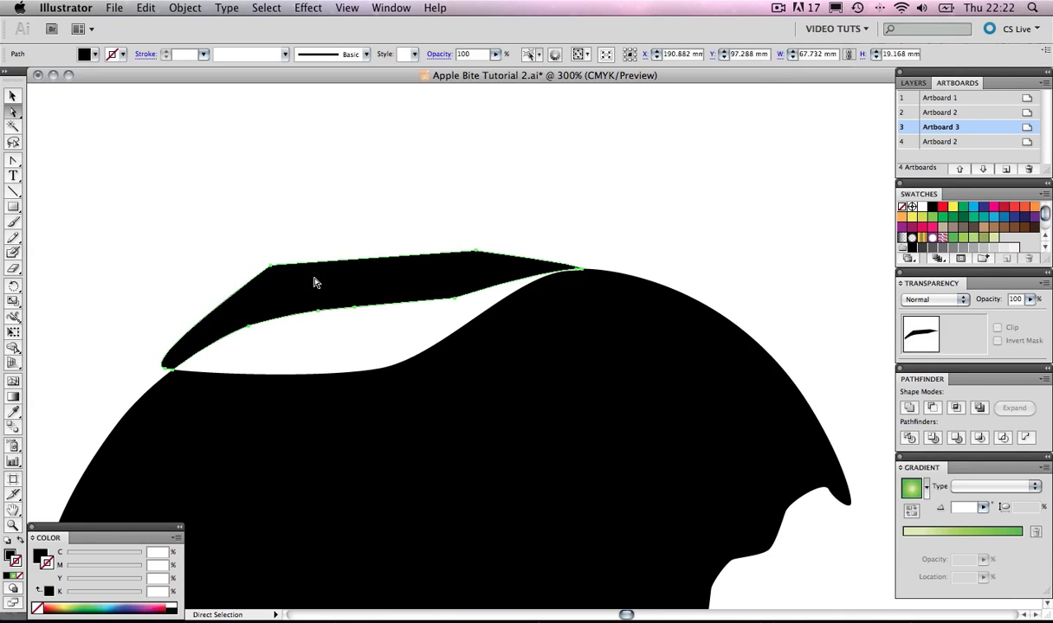
key(Delete)
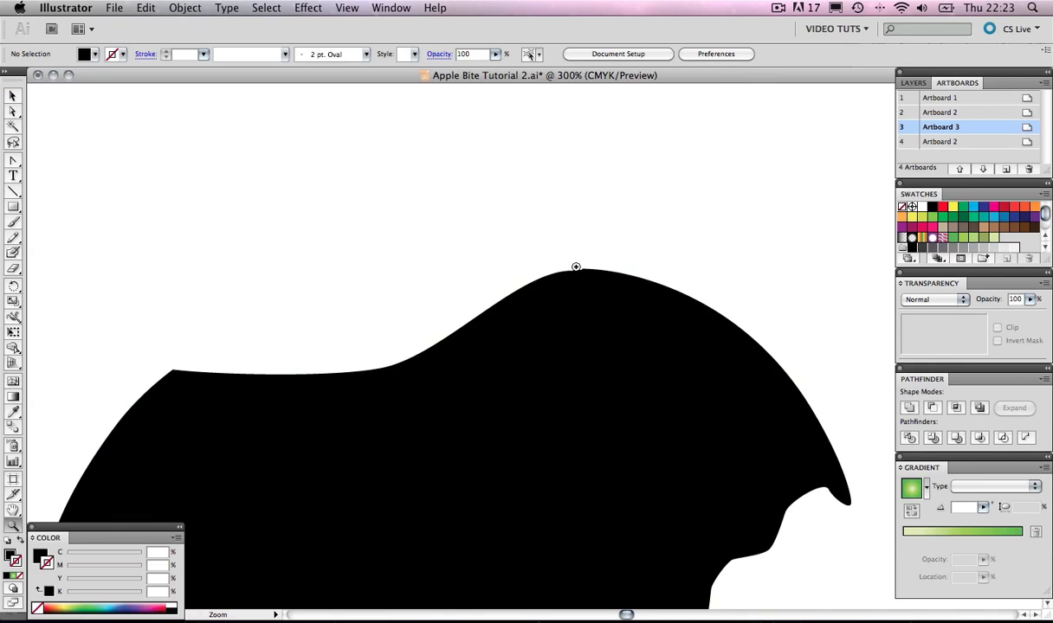
Drag the anchor handle at the top-edge notch to smooth it into a curve
key(z)
drag(516, 232, 614, 290)
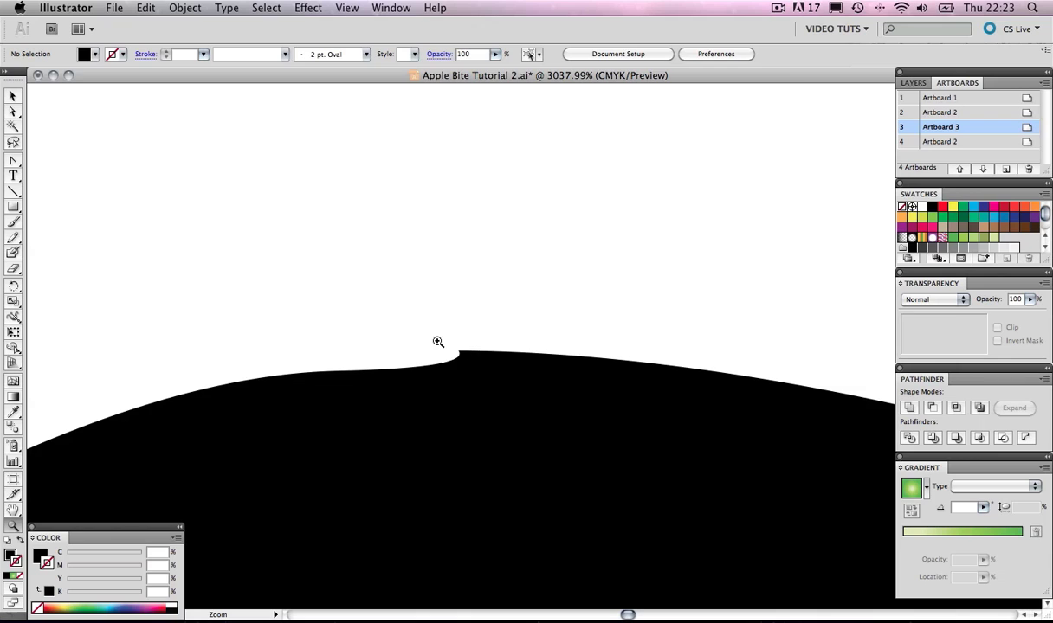
click(12, 111)
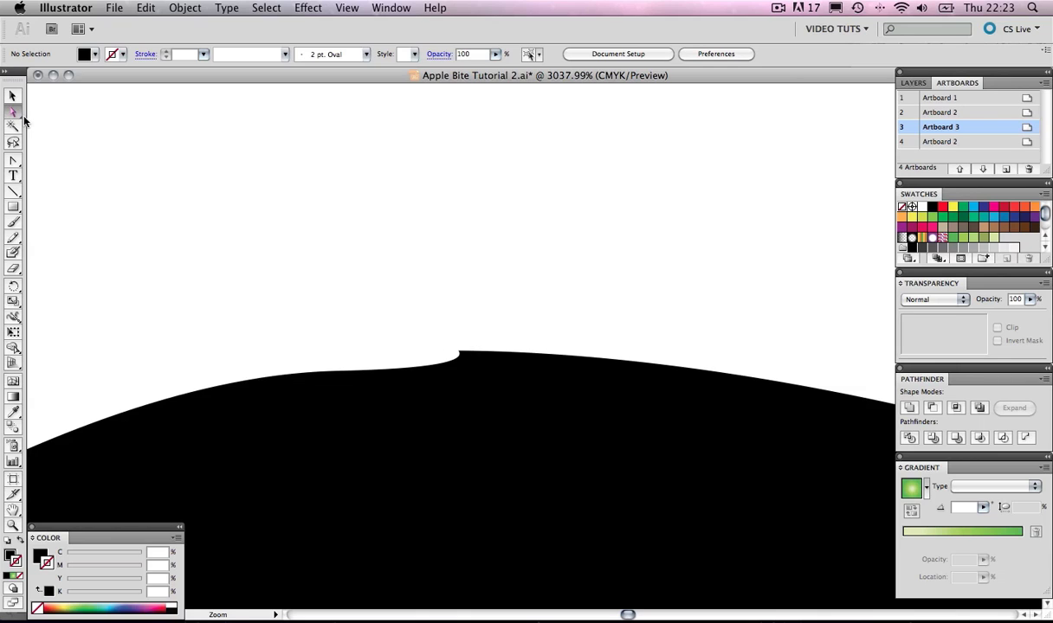
click(443, 369)
mouse_move(466, 363)
mouse_down()
mouse_move(437, 358)
mouse_move(439, 378)
mouse_move(434, 360)
mouse_move(466, 357)
mouse_up()
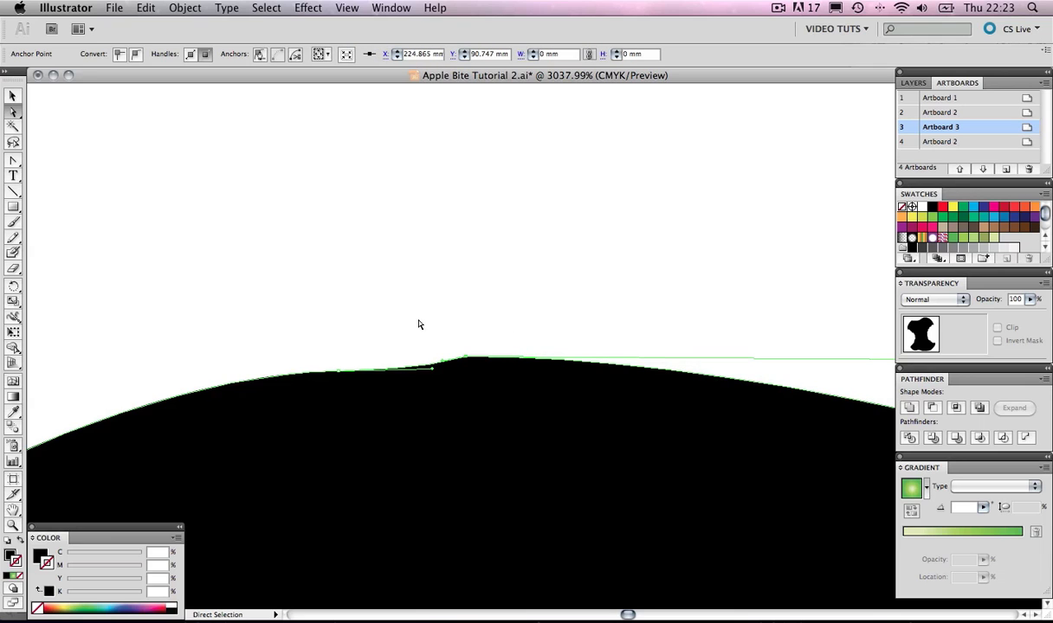
click(352, 195)
key(z)
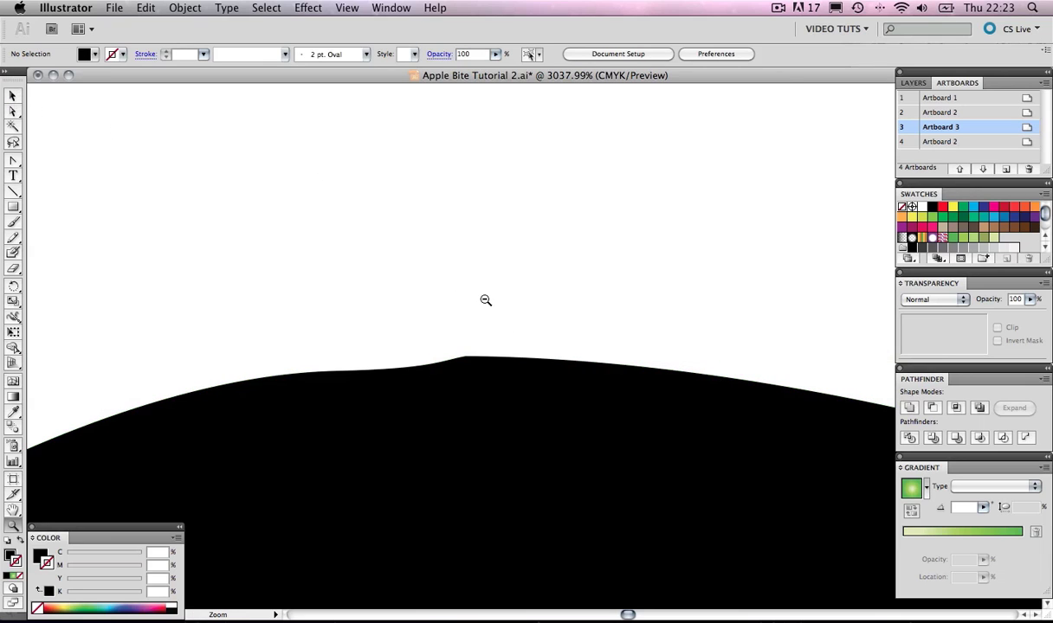
alt+click(484, 312)
alt+click(481, 412)
Cut the black apple-core shape to the clipboard
alt+click(482, 412)
alt+click(481, 412)
alt+click(481, 412)
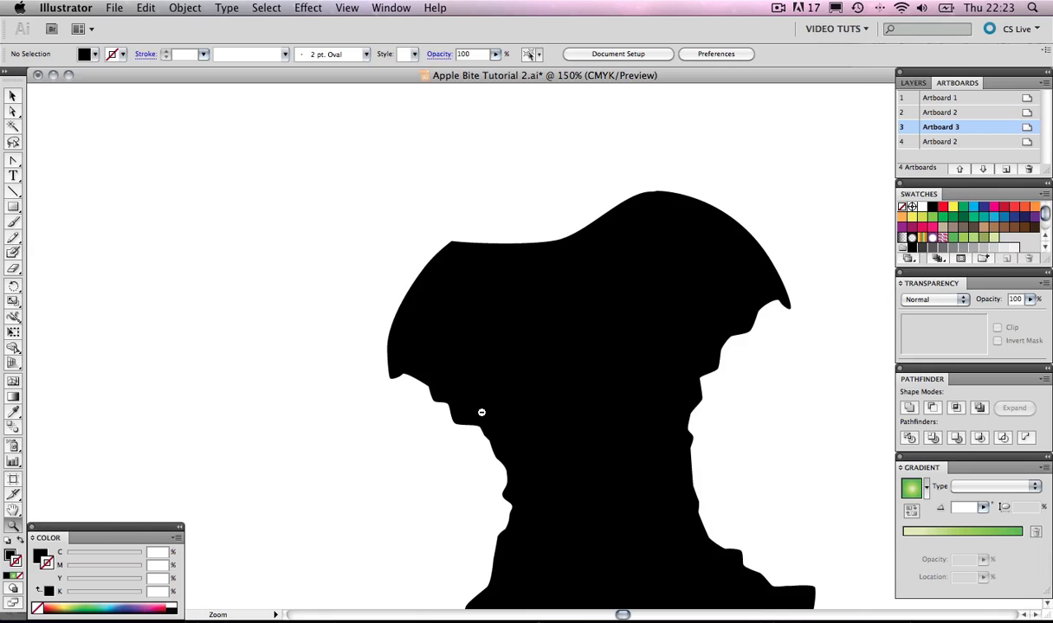
alt+click(481, 413)
drag(525, 328, 493, 334)
key(v)
click(530, 339)
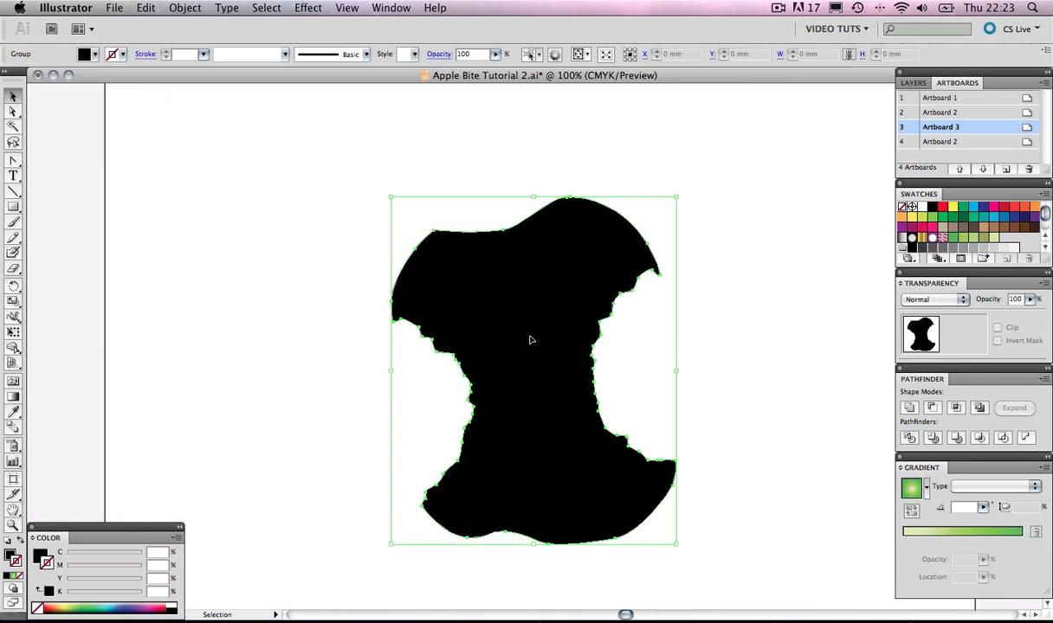
key(super+x)
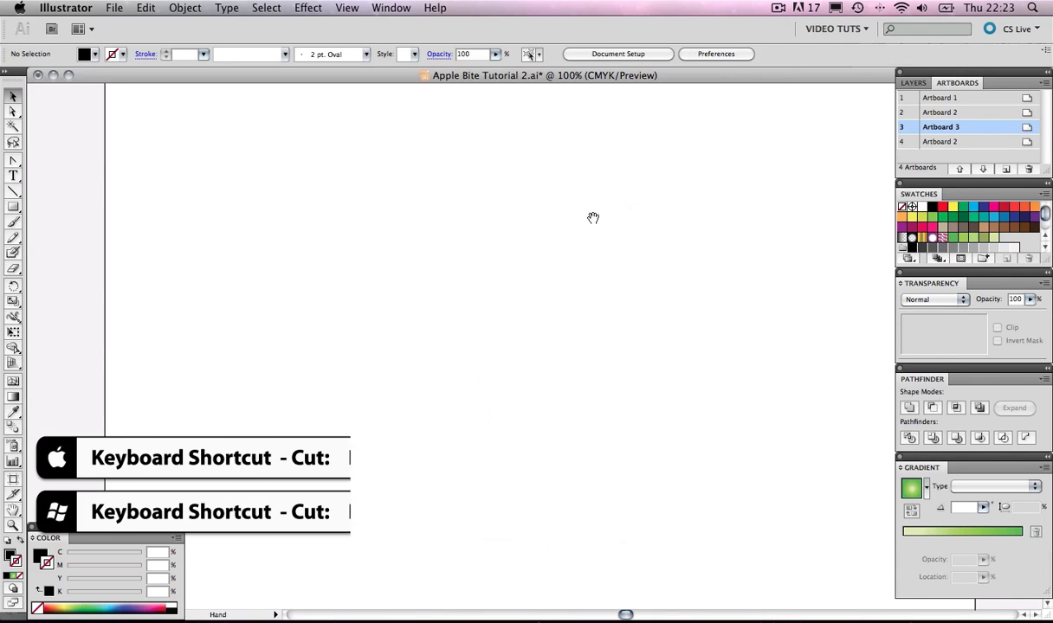
Create a new layer named 'Apple Shine'
drag(592, 217, 470, 404)
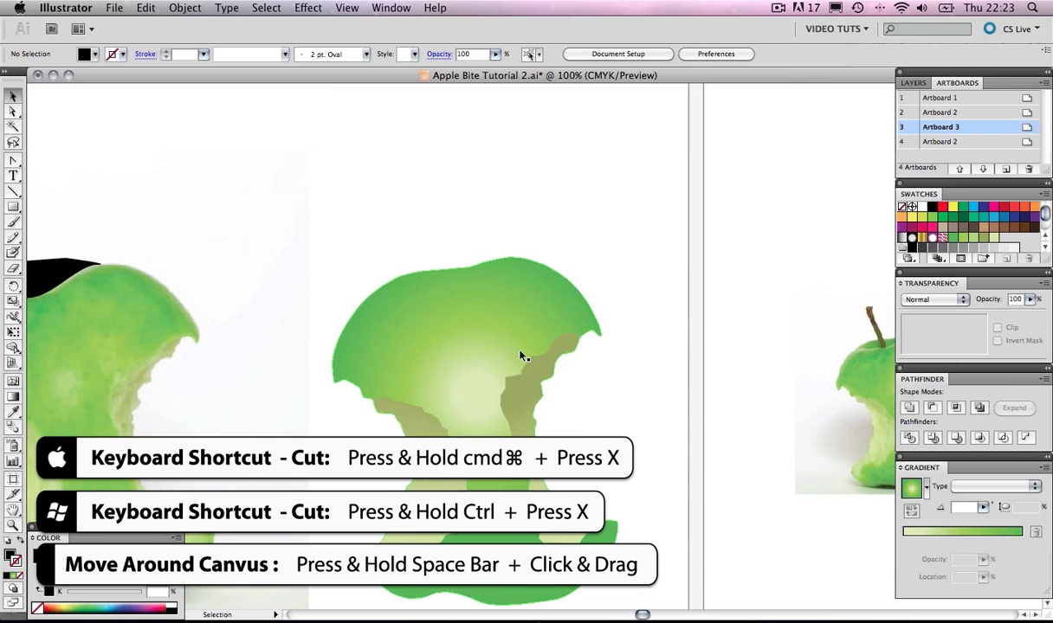
drag(522, 358, 559, 259)
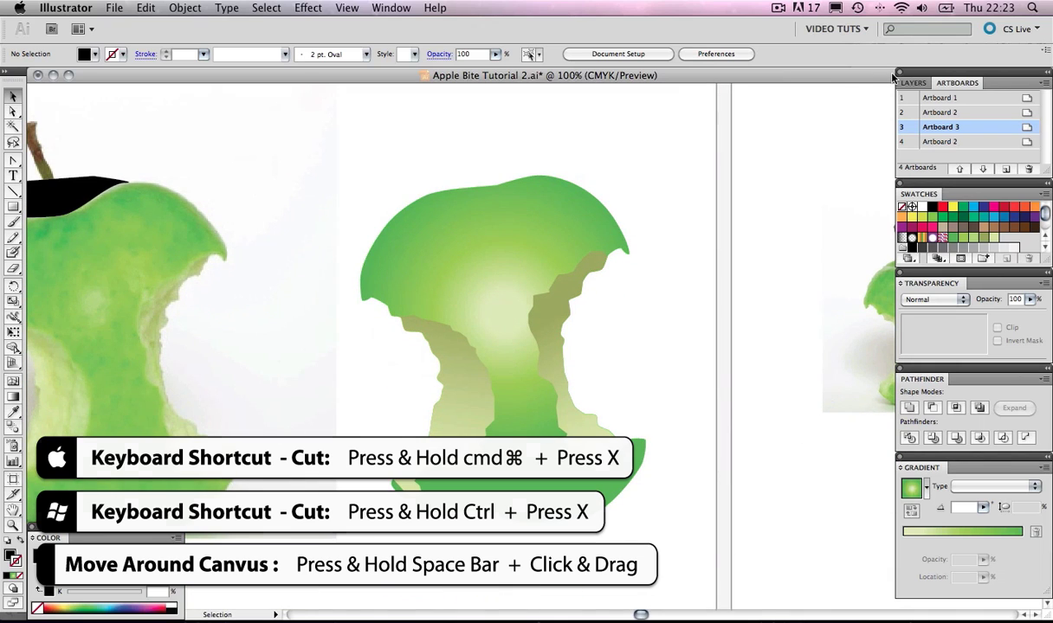
click(913, 83)
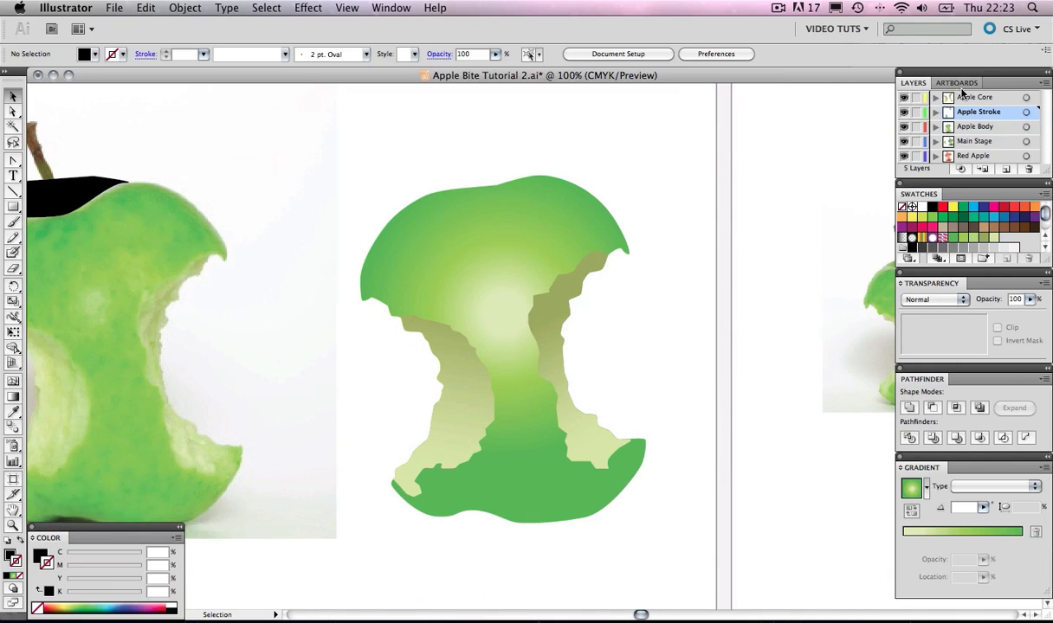
click(1044, 82)
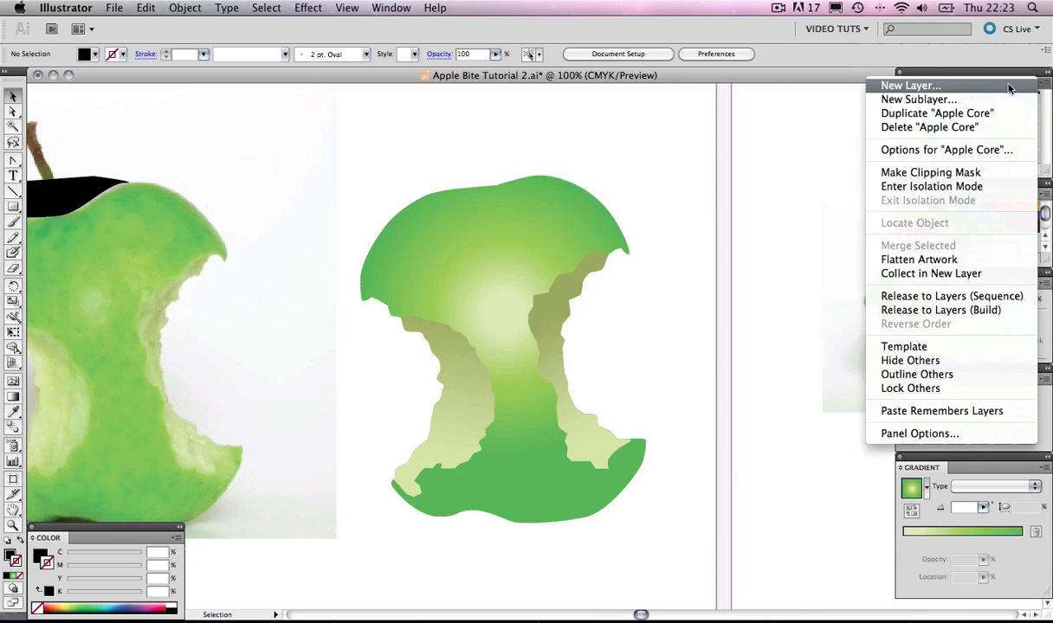
click(964, 84)
text(Apple Shine)
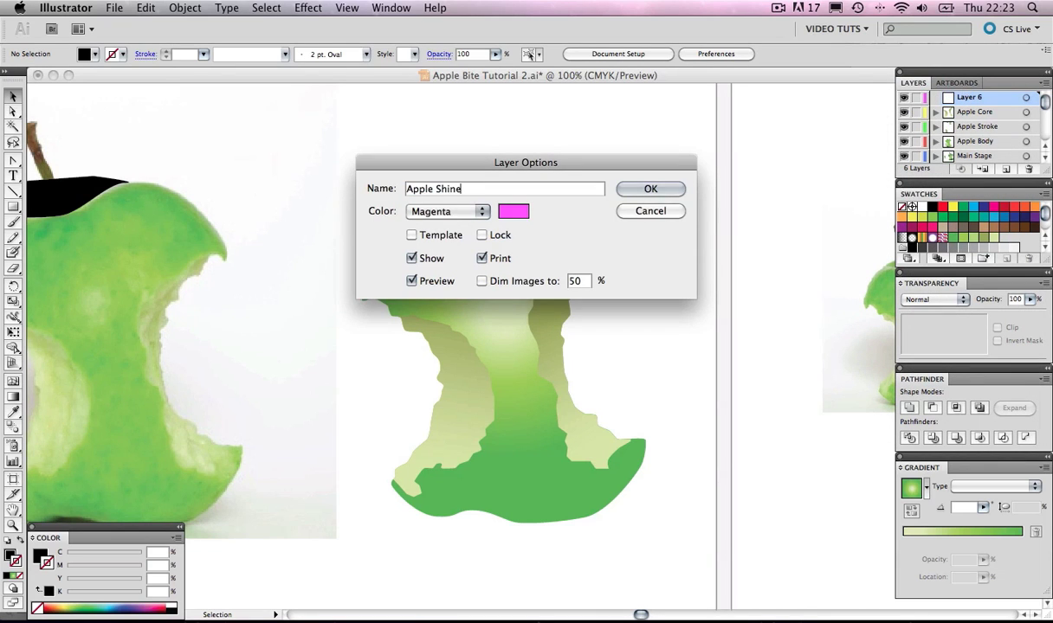
click(650, 188)
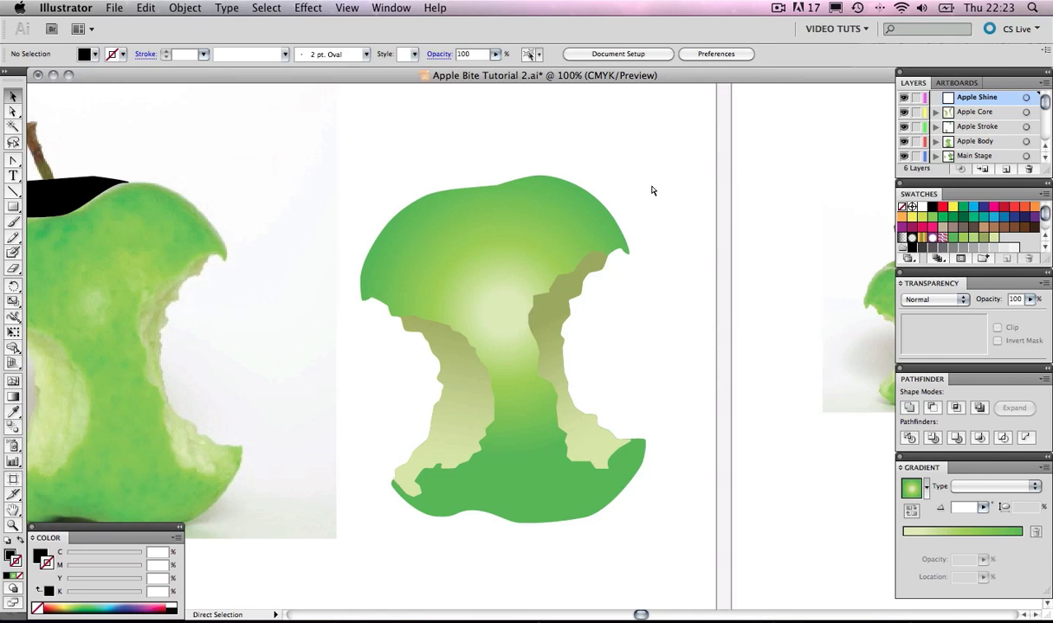
Paste the black shape onto it over the green apple core, leaving a top sliver visible
key(super+v)
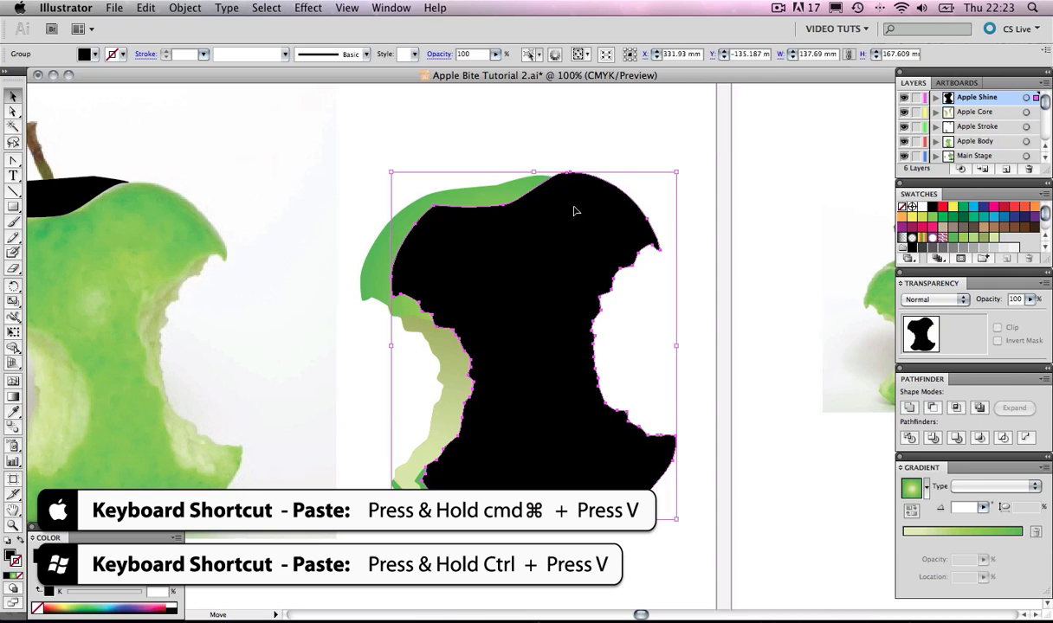
drag(573, 210, 500, 217)
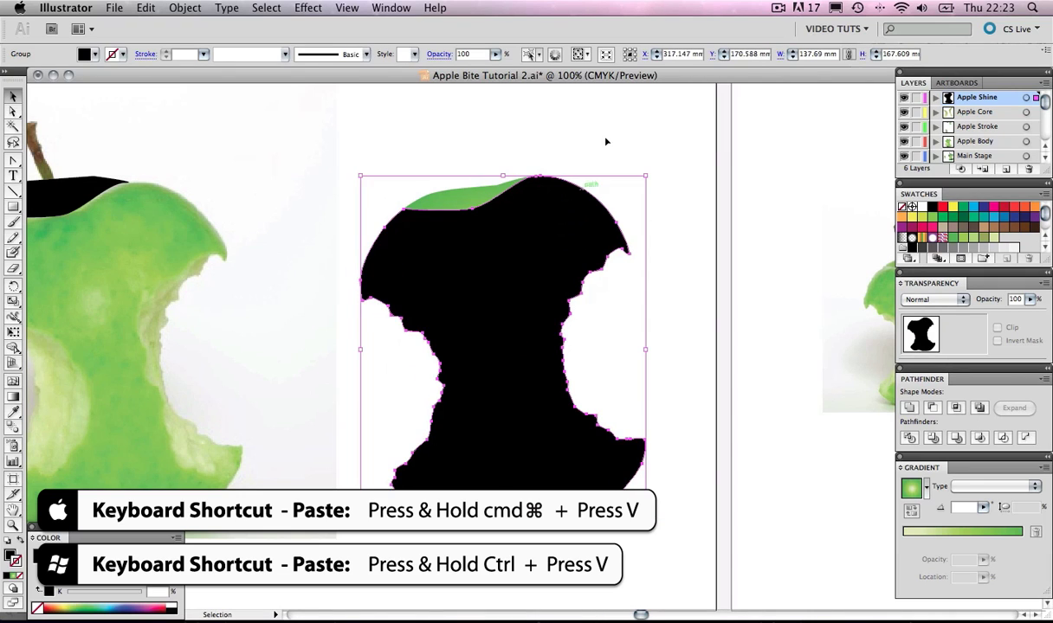
click(611, 125)
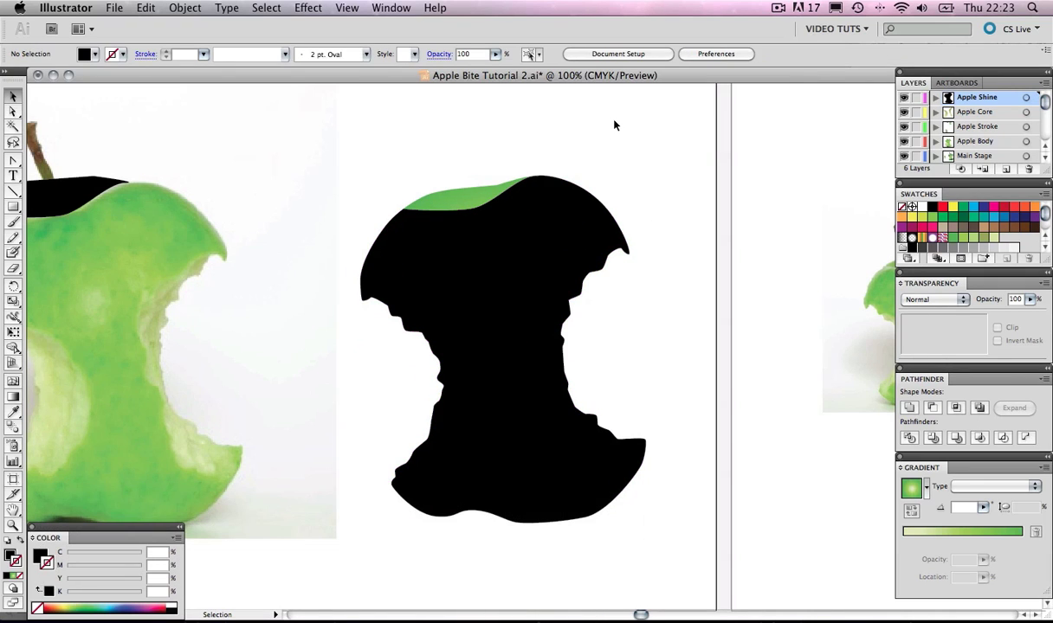
Give the apple shine shape a linear gradient with its dark end turned white
click(551, 225)
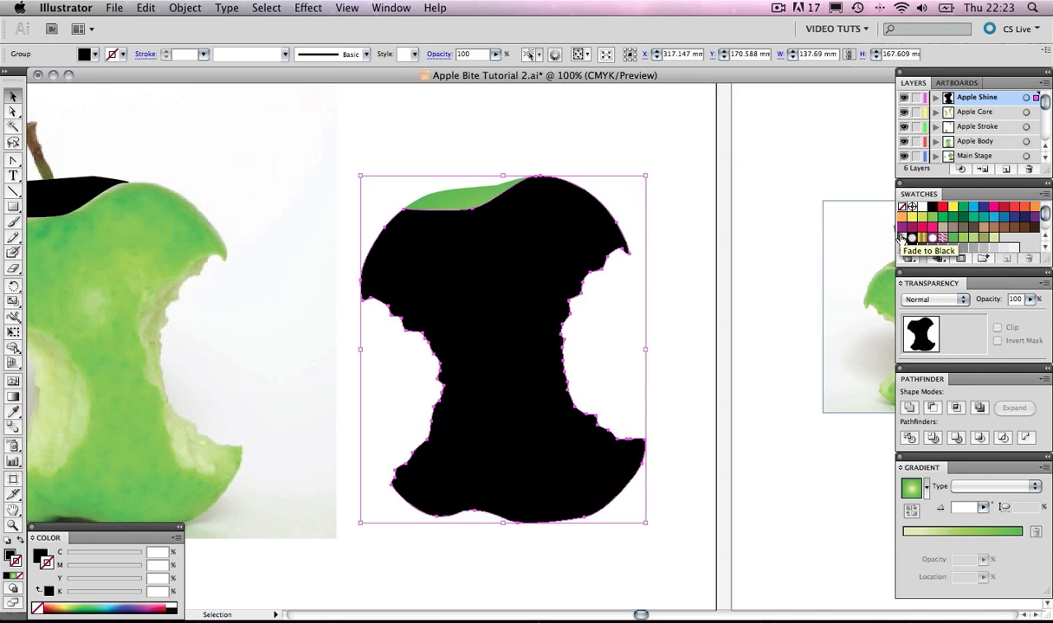
click(901, 237)
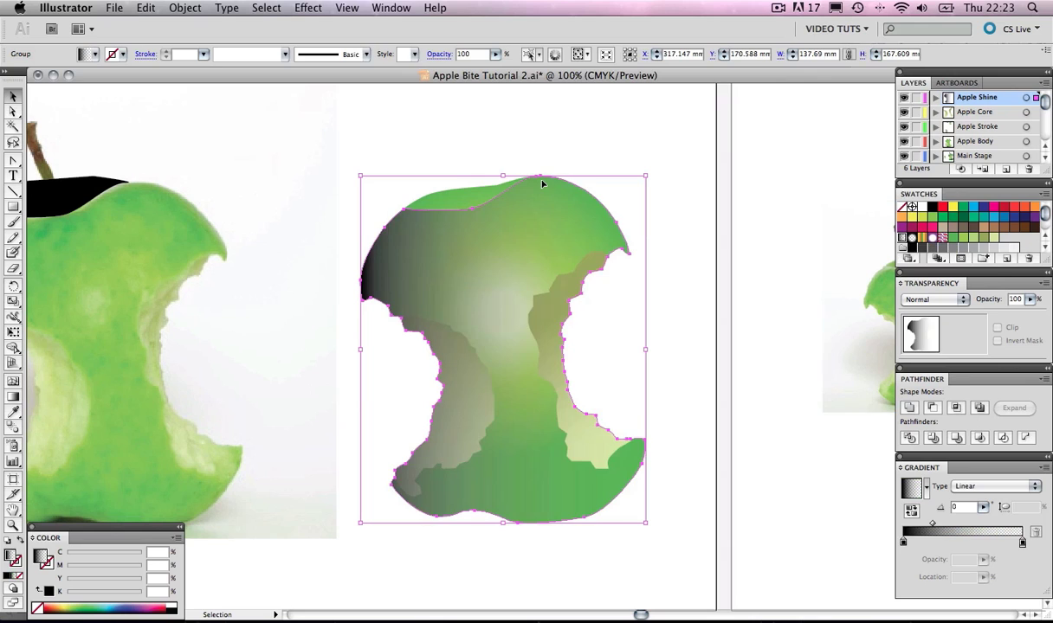
click(290, 134)
click(416, 245)
double_click(904, 543)
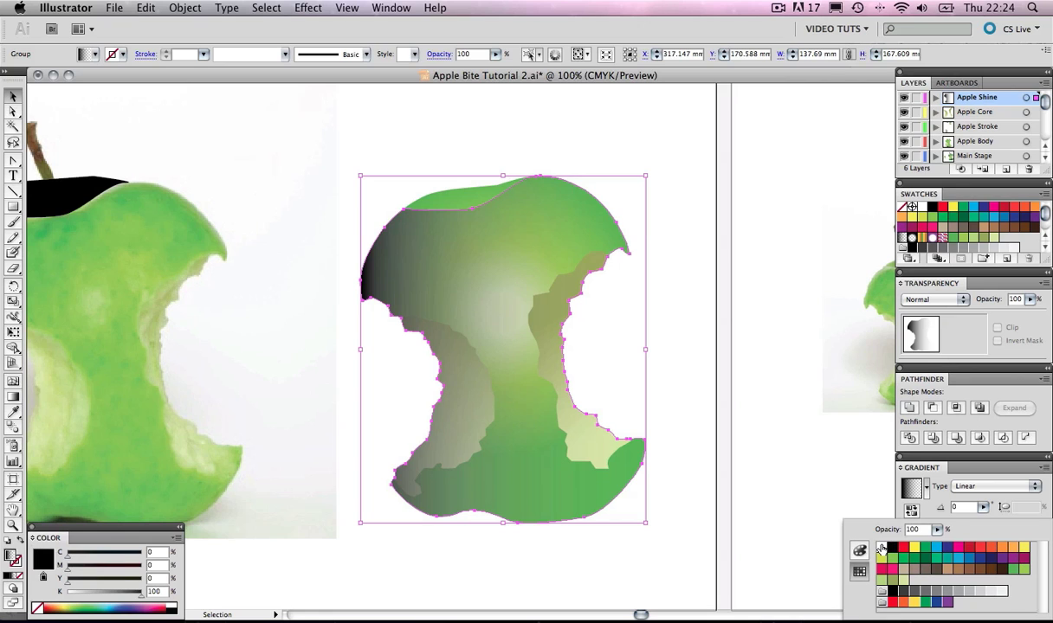
click(881, 548)
click(706, 303)
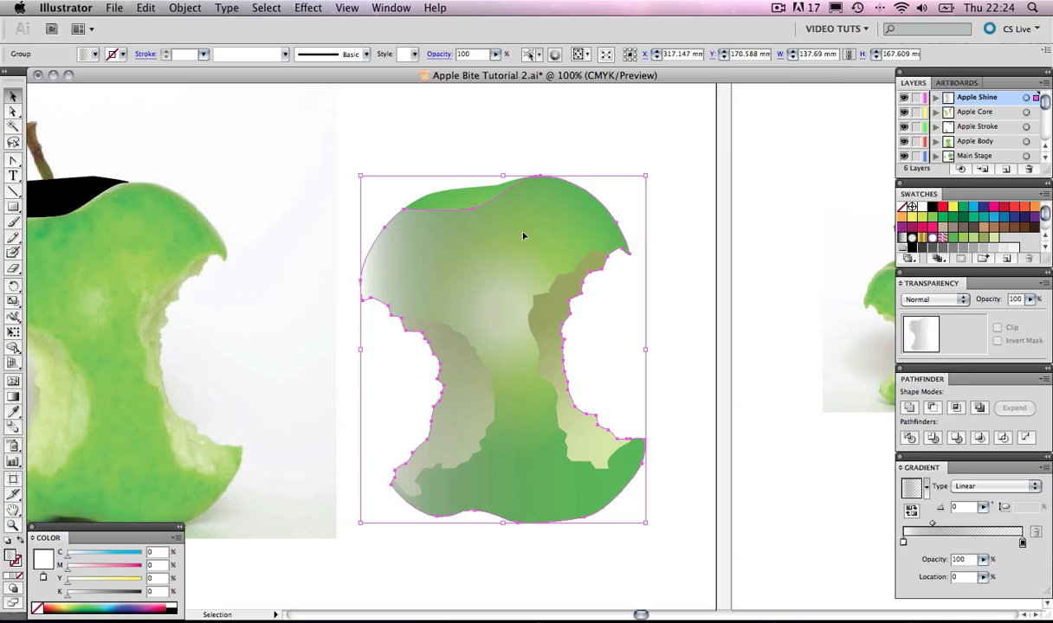
Angle the shine gradient at about -77.7° so the highlight fades down from the top
click(13, 397)
drag(459, 201, 504, 385)
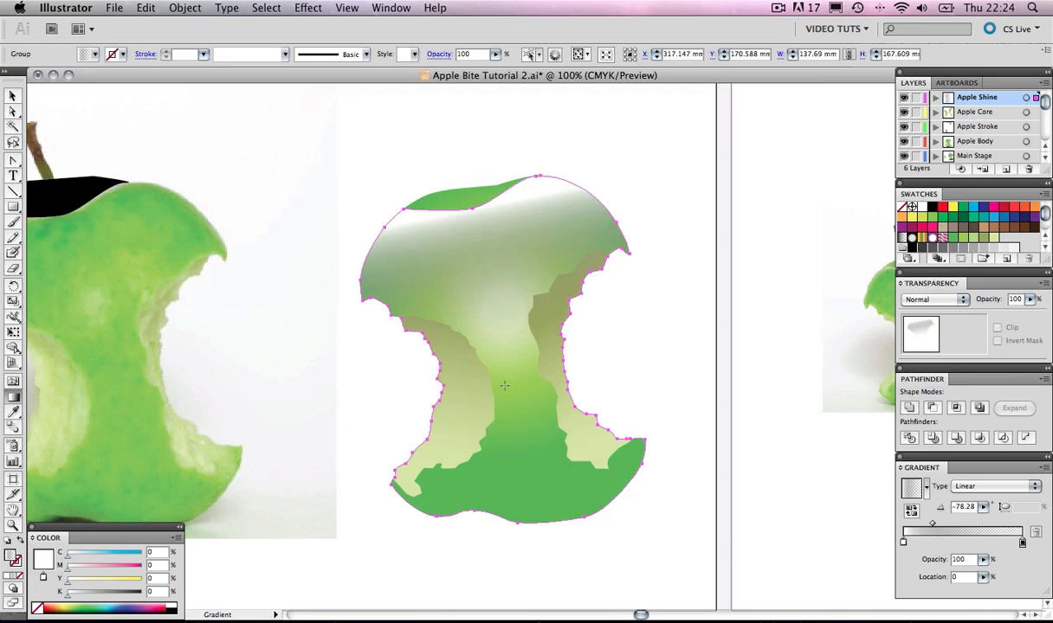
drag(466, 198, 502, 365)
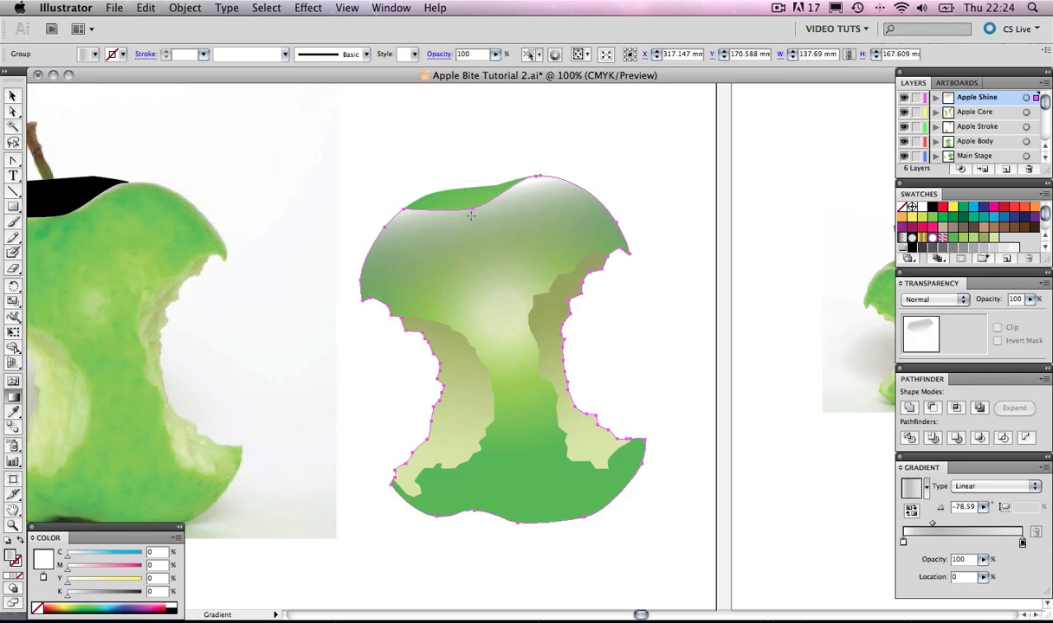
drag(470, 215, 494, 305)
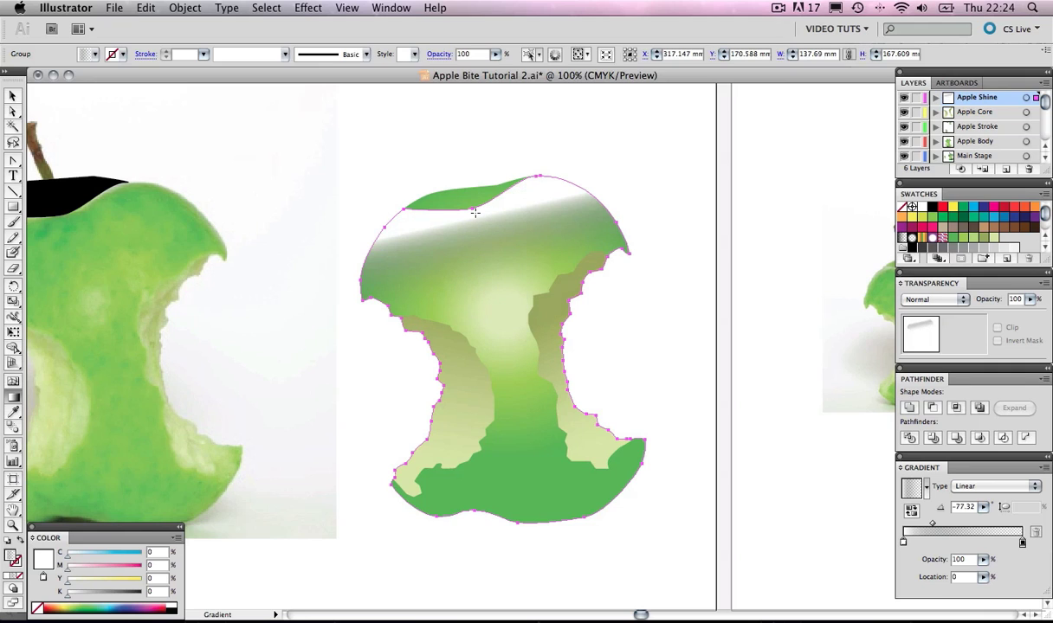
drag(474, 211, 484, 268)
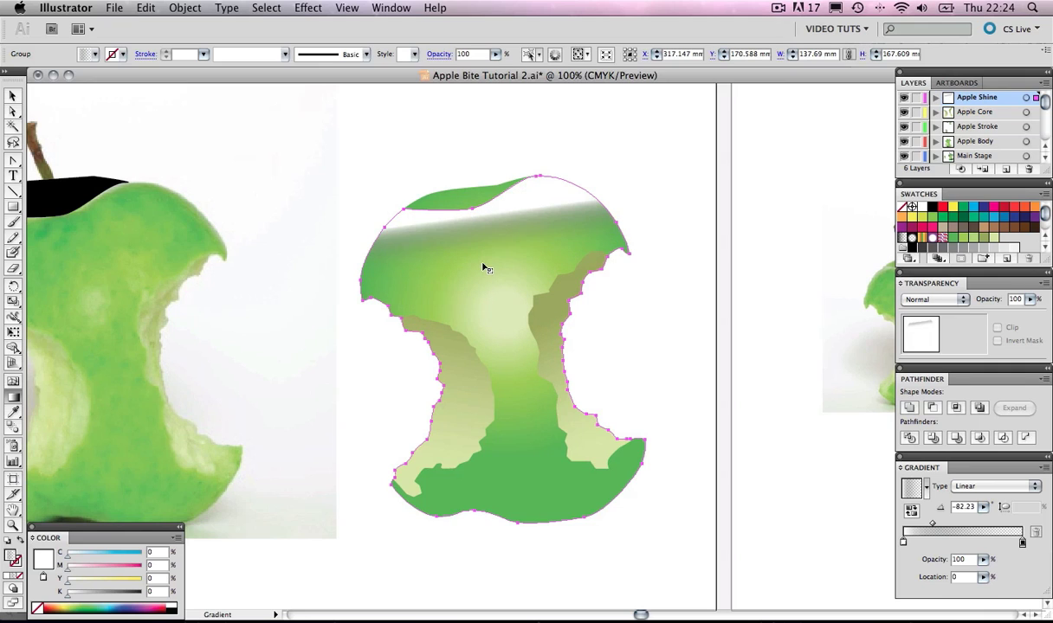
drag(459, 179, 478, 274)
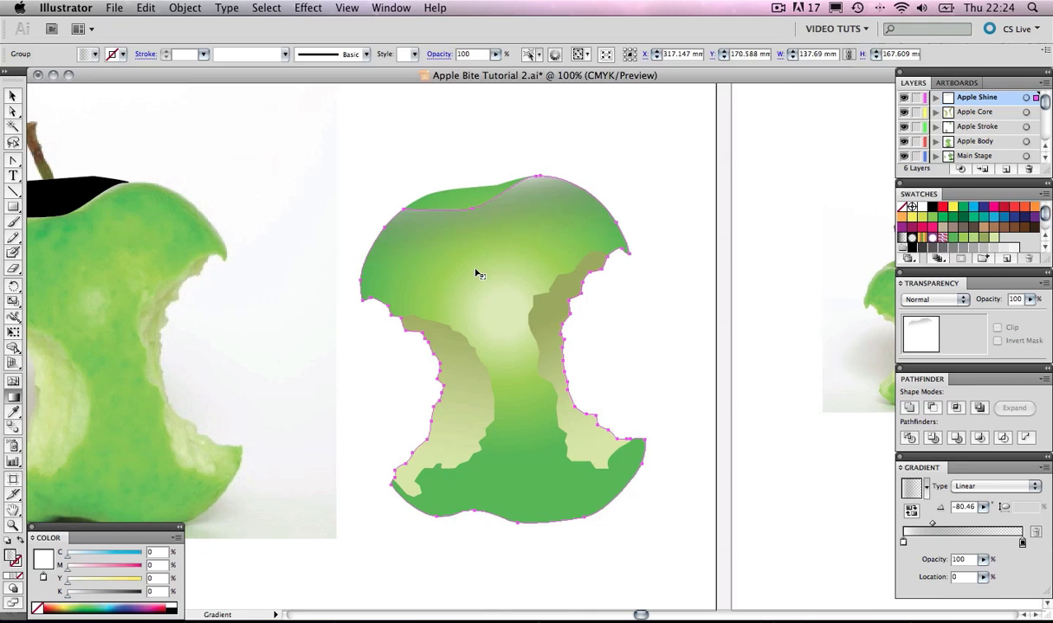
drag(463, 188, 490, 296)
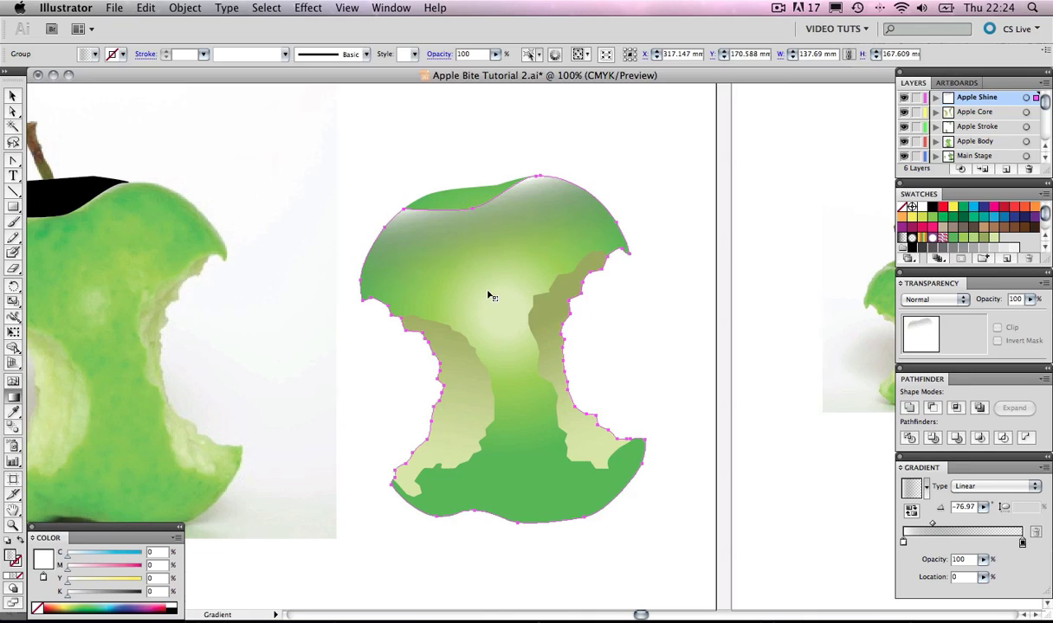
drag(466, 185, 491, 323)
drag(459, 185, 490, 303)
drag(460, 197, 484, 299)
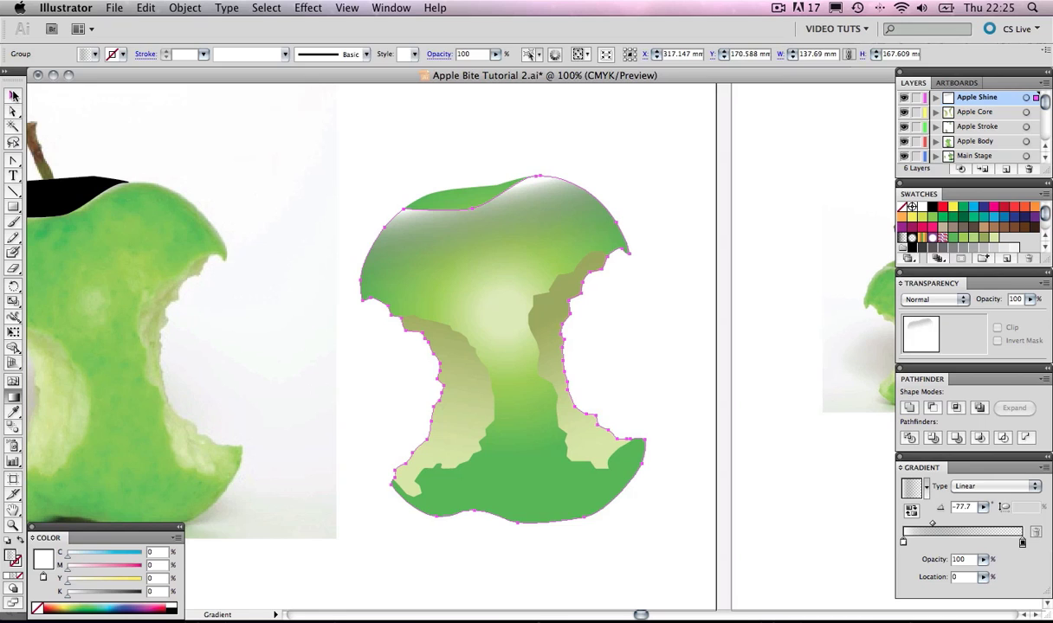
key(v)
click(298, 135)
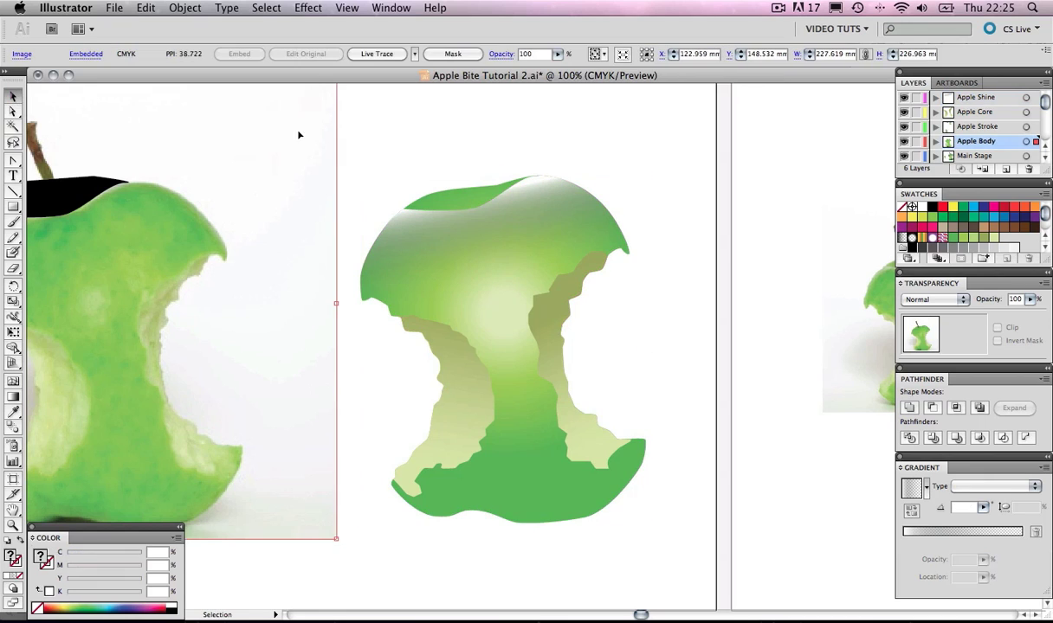
Lower the Apple Shine group's opacity to 62% for a subtler white sheen
click(561, 121)
click(534, 183)
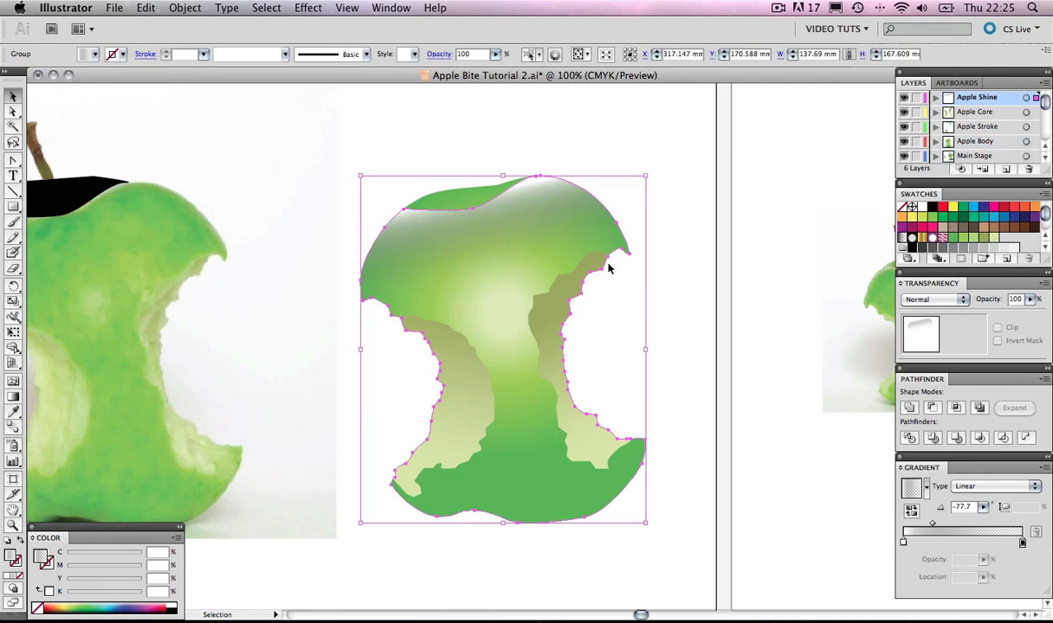
click(904, 543)
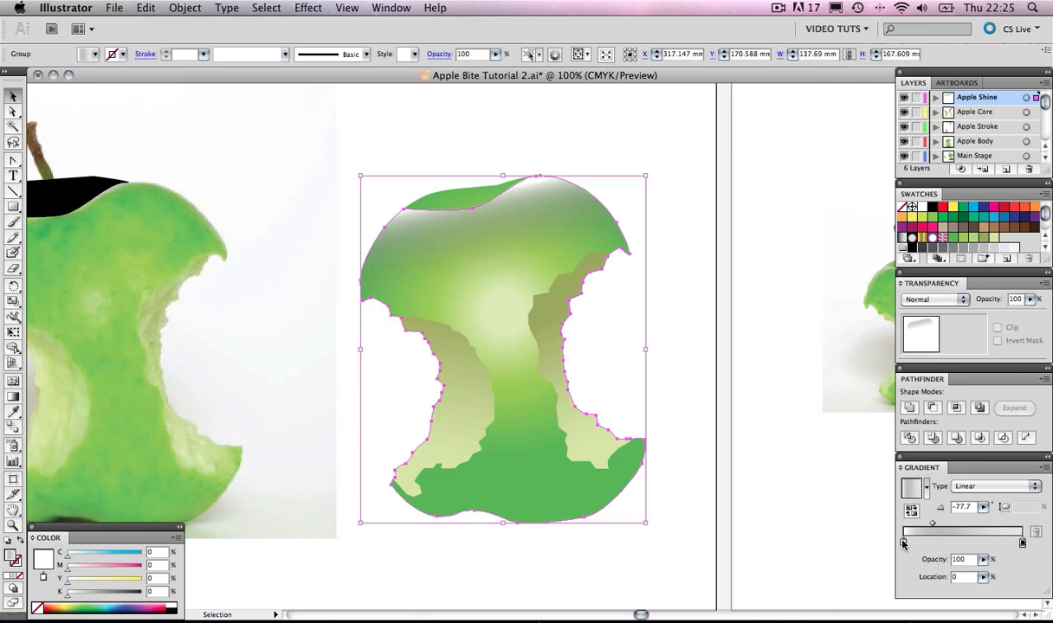
double_click(904, 543)
click(858, 489)
click(315, 111)
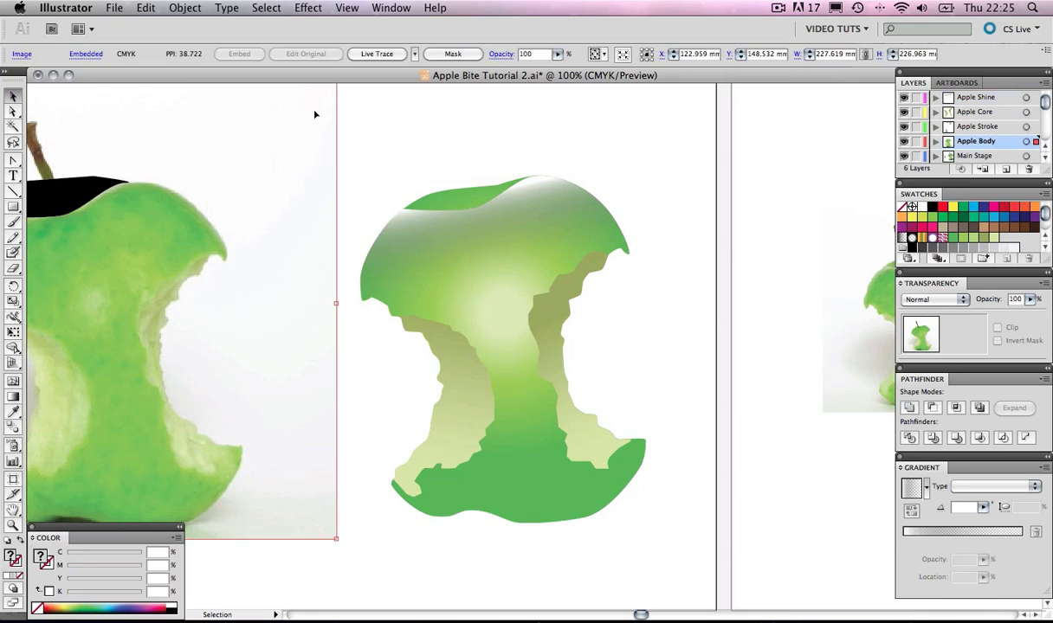
click(547, 194)
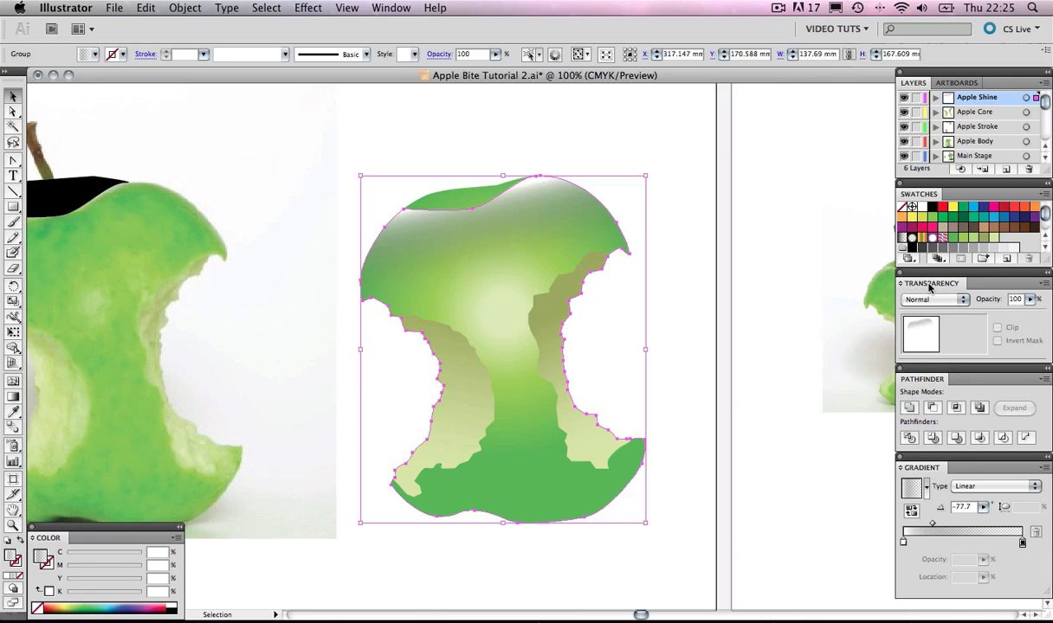
click(1030, 300)
drag(1030, 310, 1000, 317)
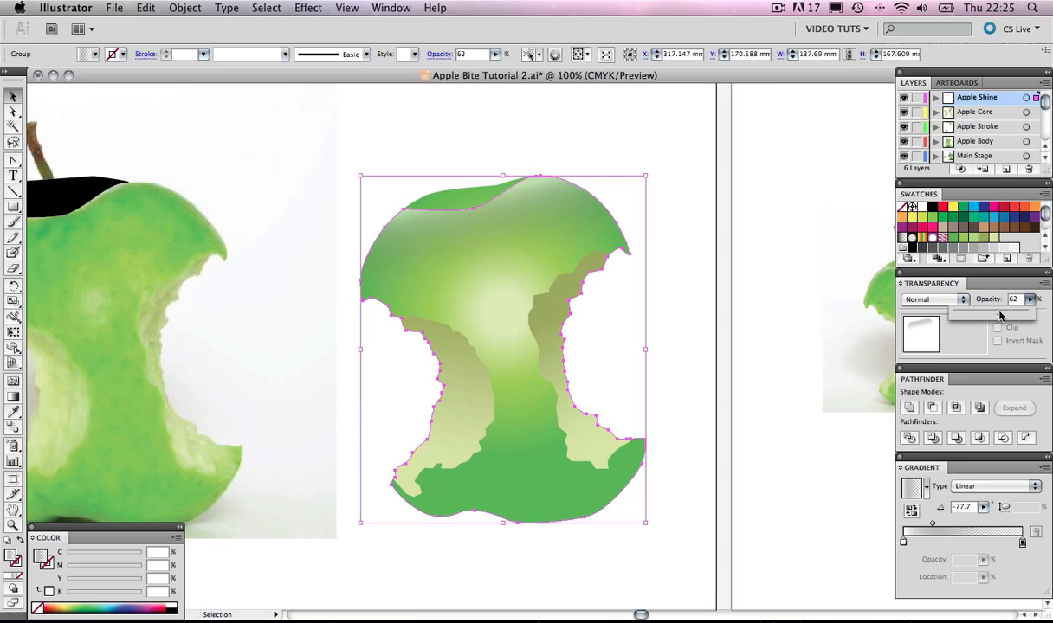
click(691, 177)
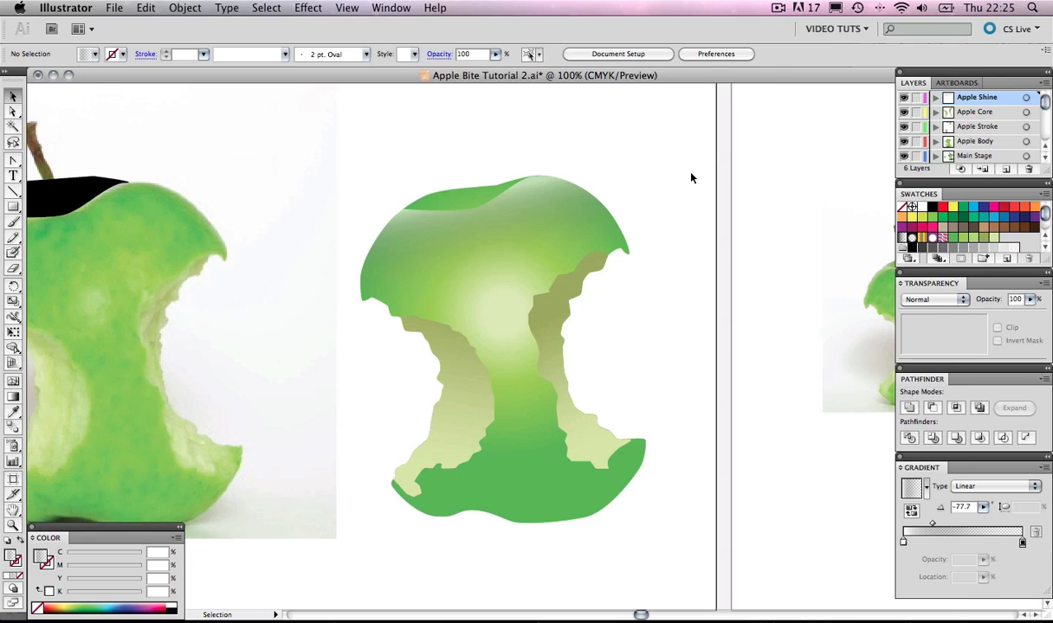
Set the shine gradient's faded end stop to green C75 M0 Y100 K0
click(534, 188)
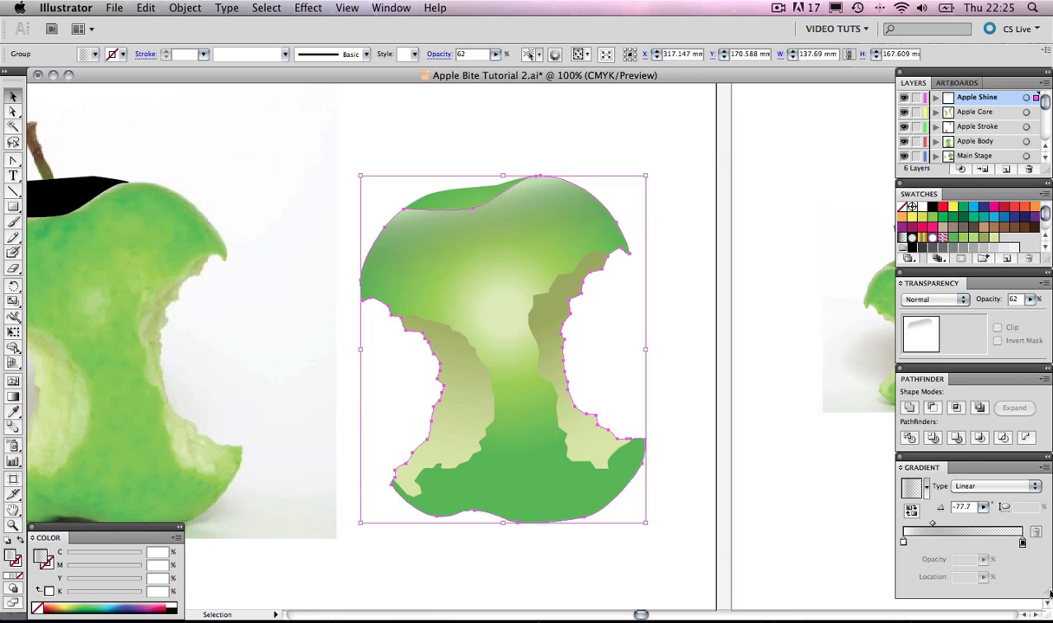
double_click(1020, 542)
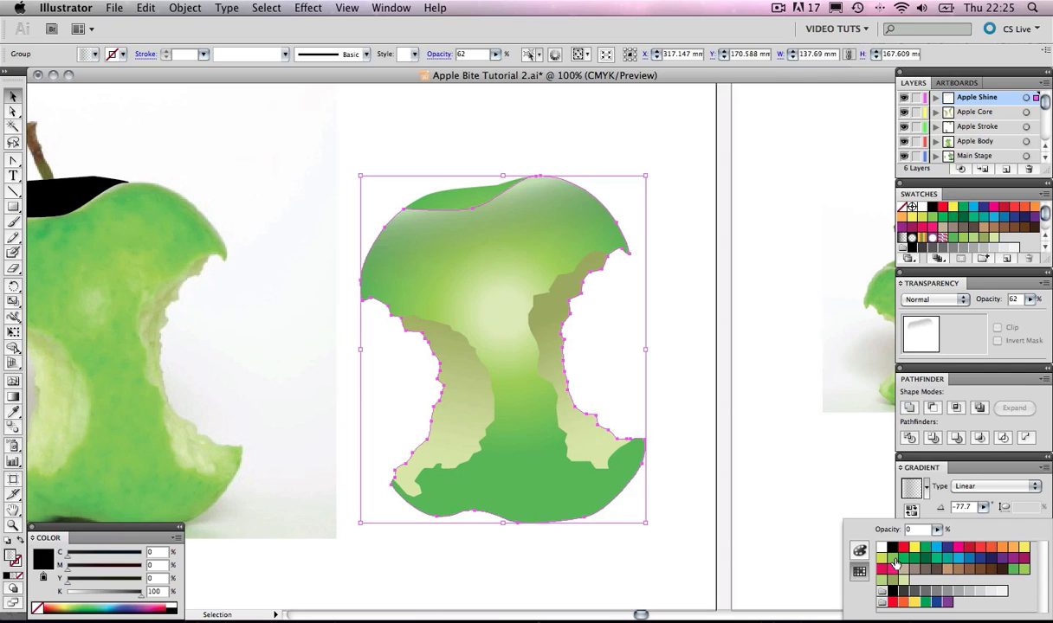
click(894, 560)
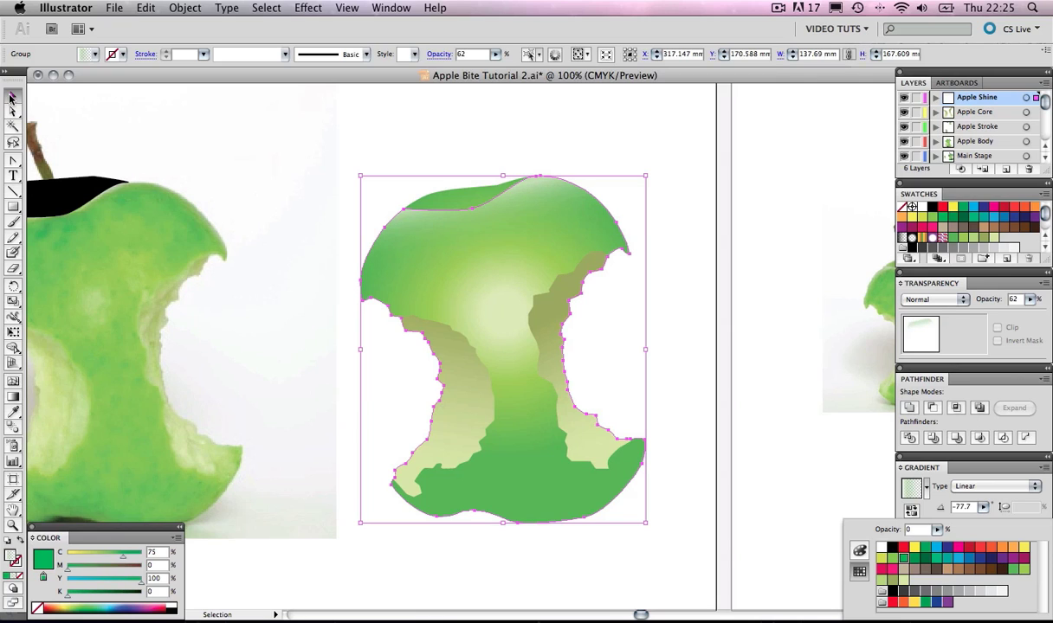
click(362, 133)
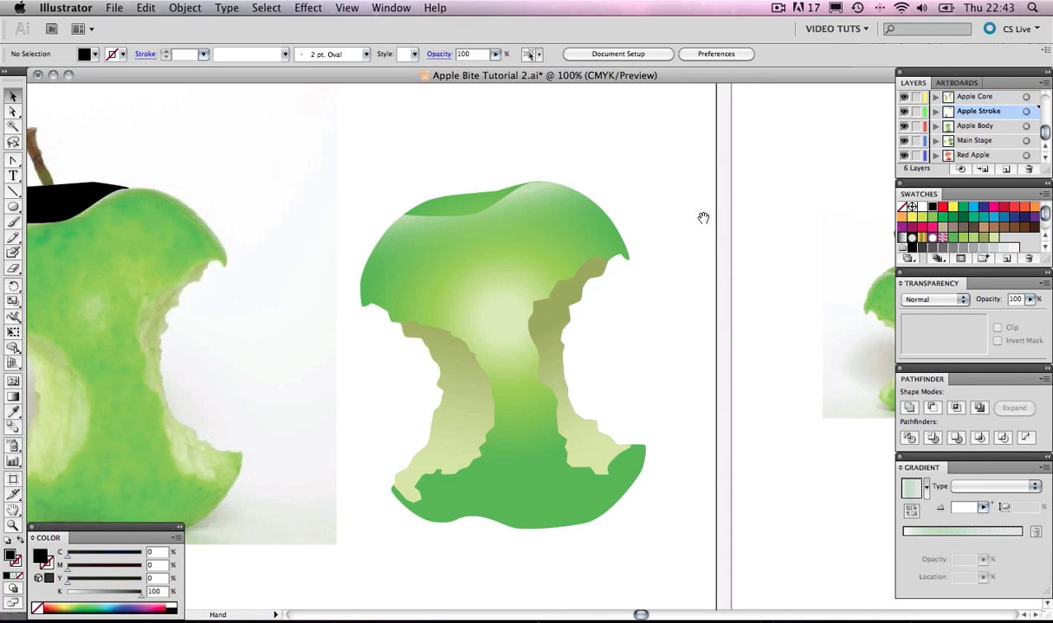
Pan to the reference photo, delete its black traced shape, and zoom onto the stalk
drag(244, 204, 565, 232)
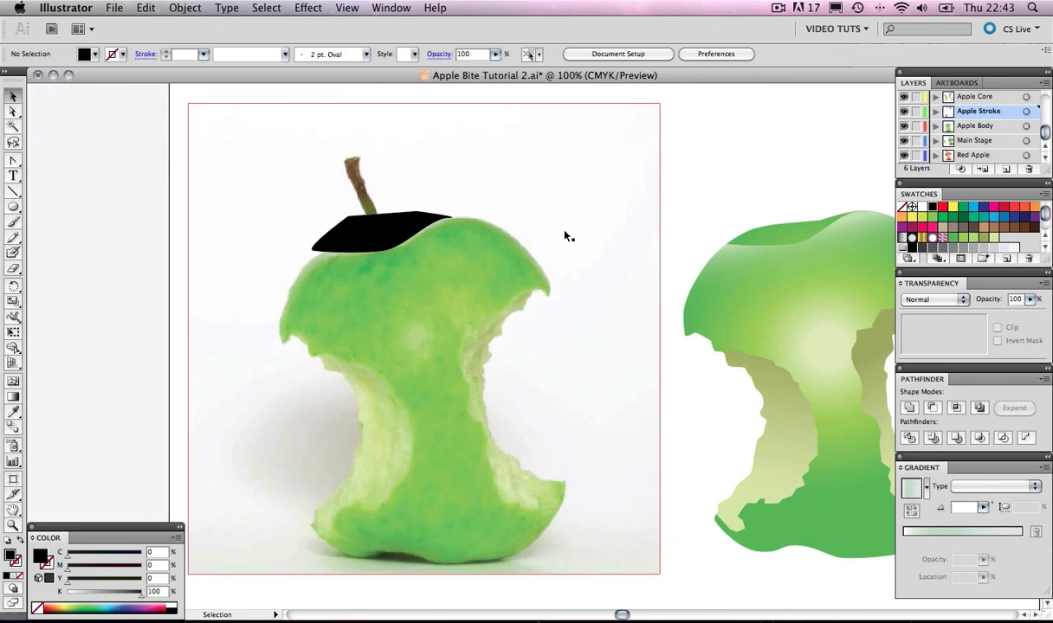
click(424, 230)
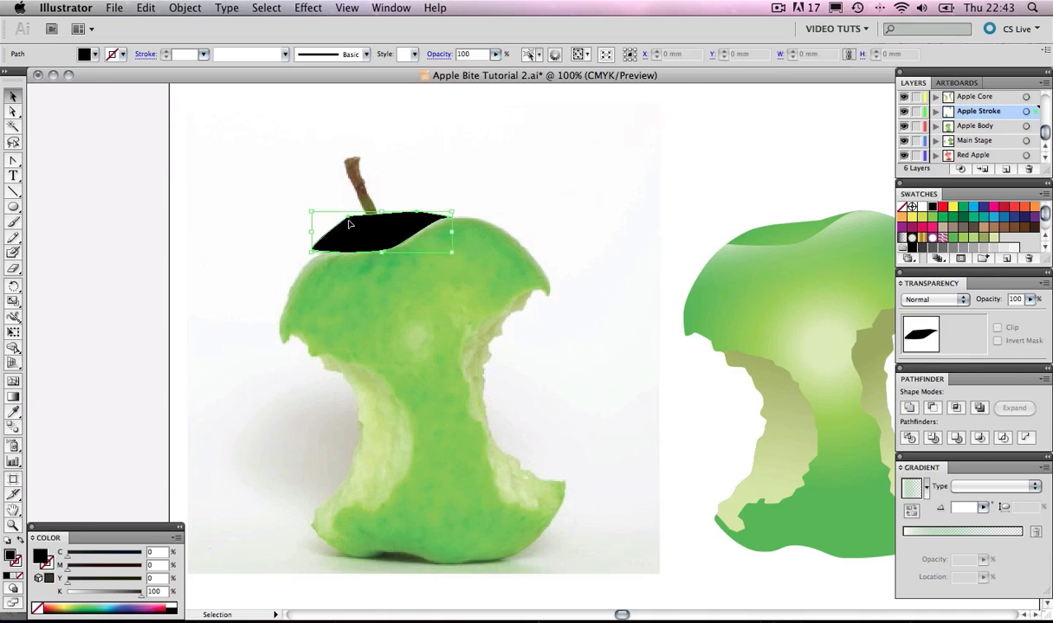
key(Delete)
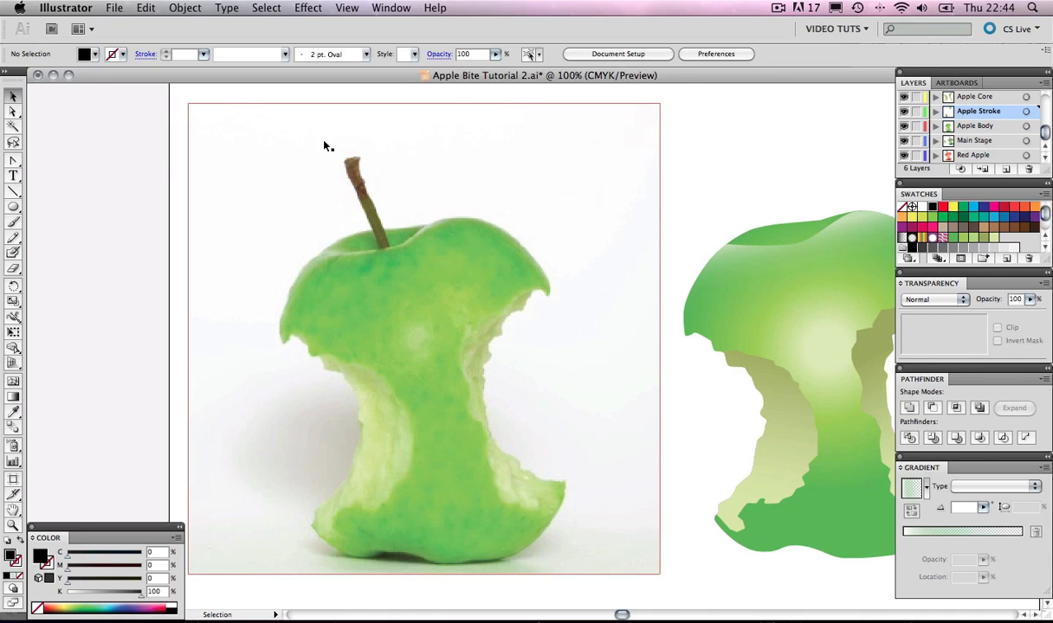
key(z)
drag(321, 137, 431, 284)
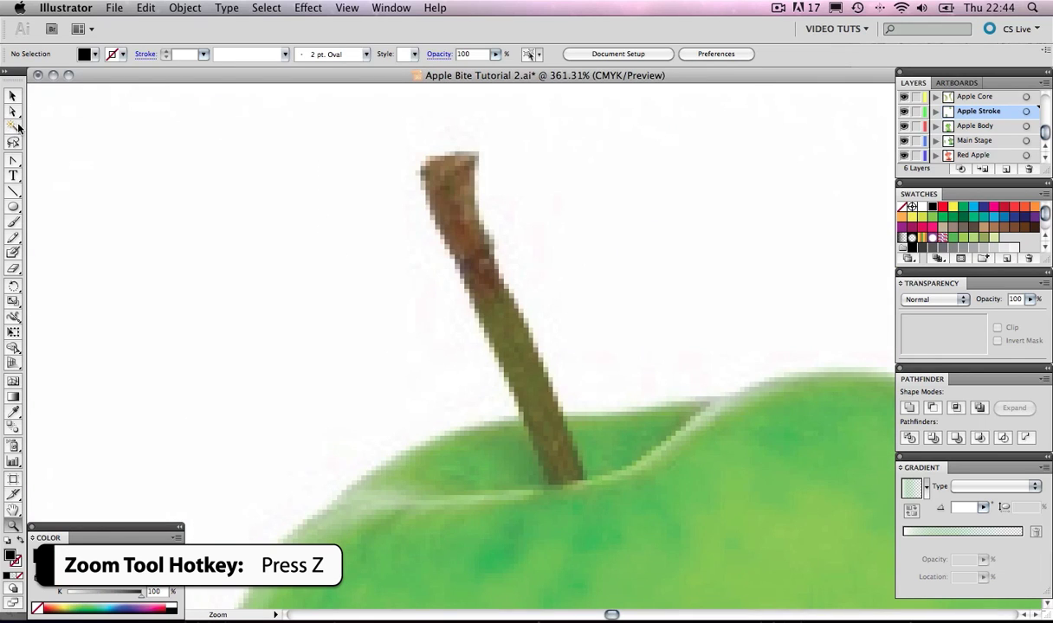
With the Pen, trace the stalk's left edge and top as a black, unfilled stroke
drag(17, 162, 101, 164)
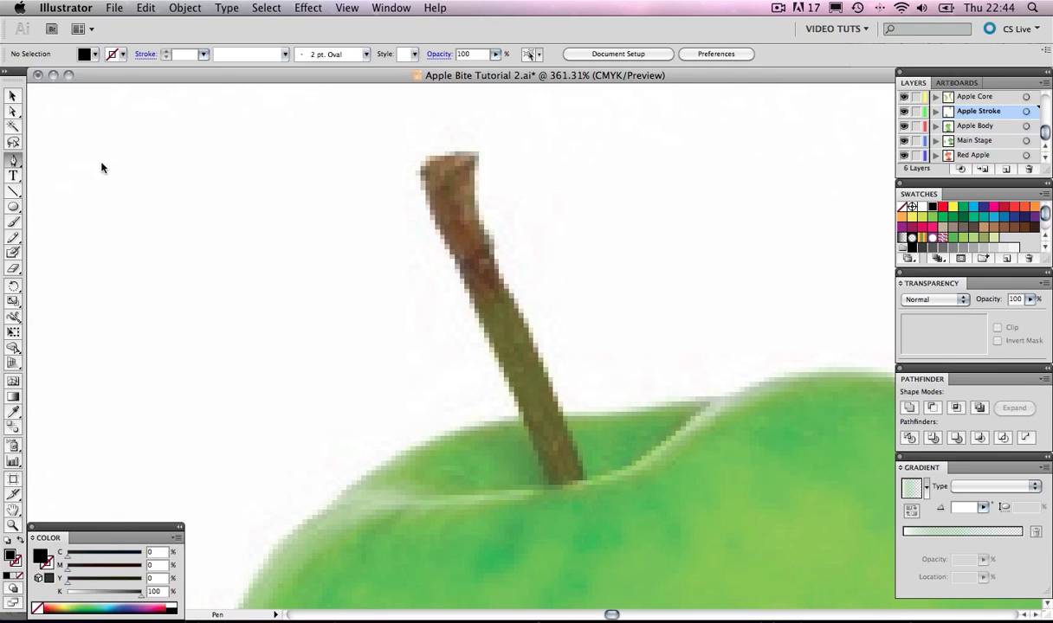
click(544, 484)
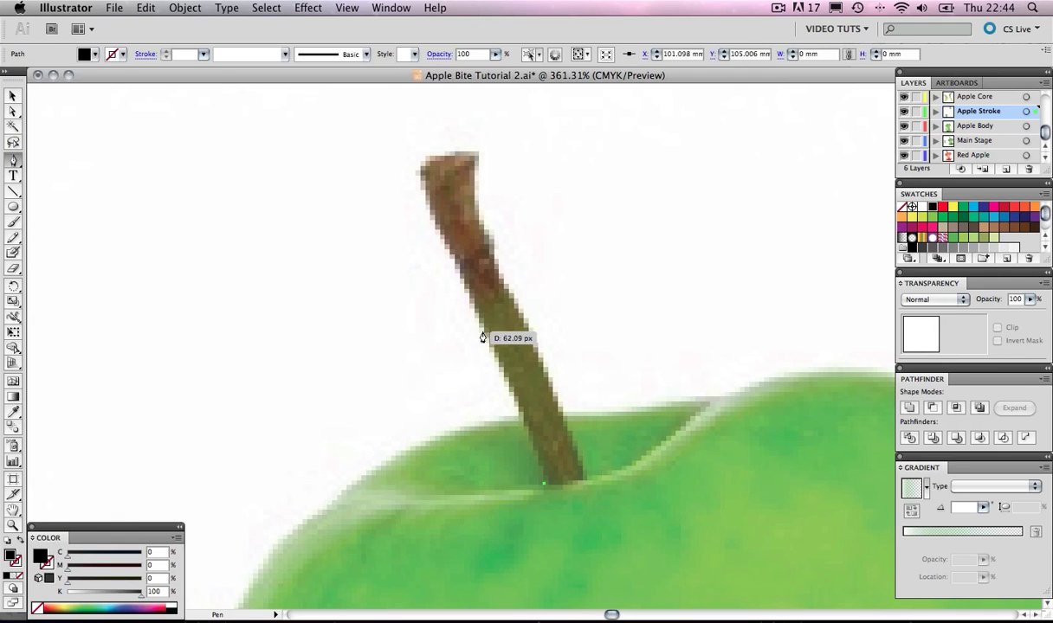
click(482, 329)
click(427, 206)
click(424, 168)
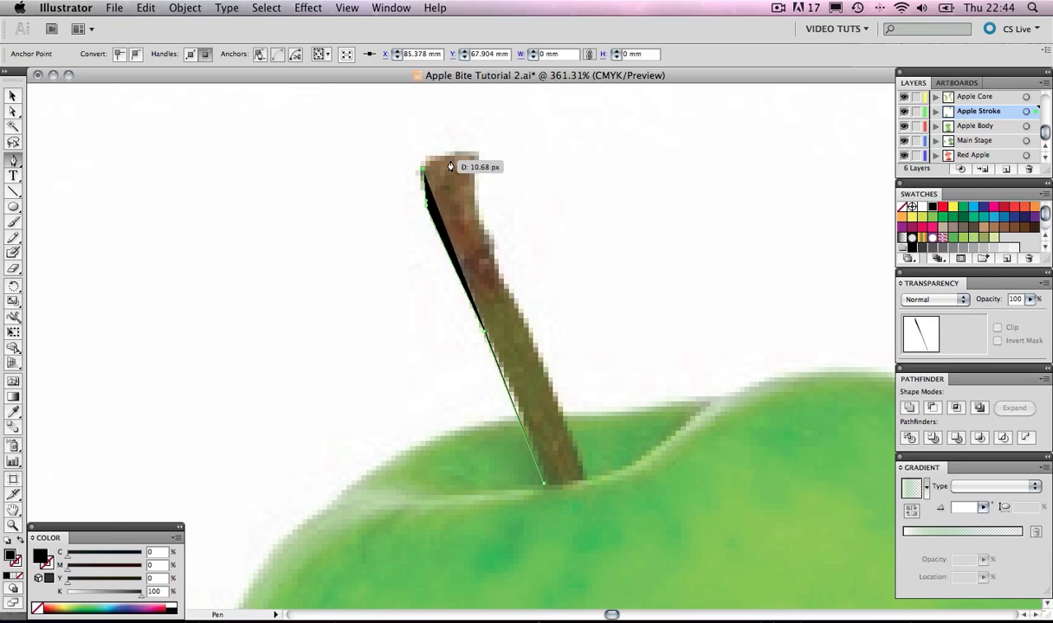
click(447, 158)
click(473, 158)
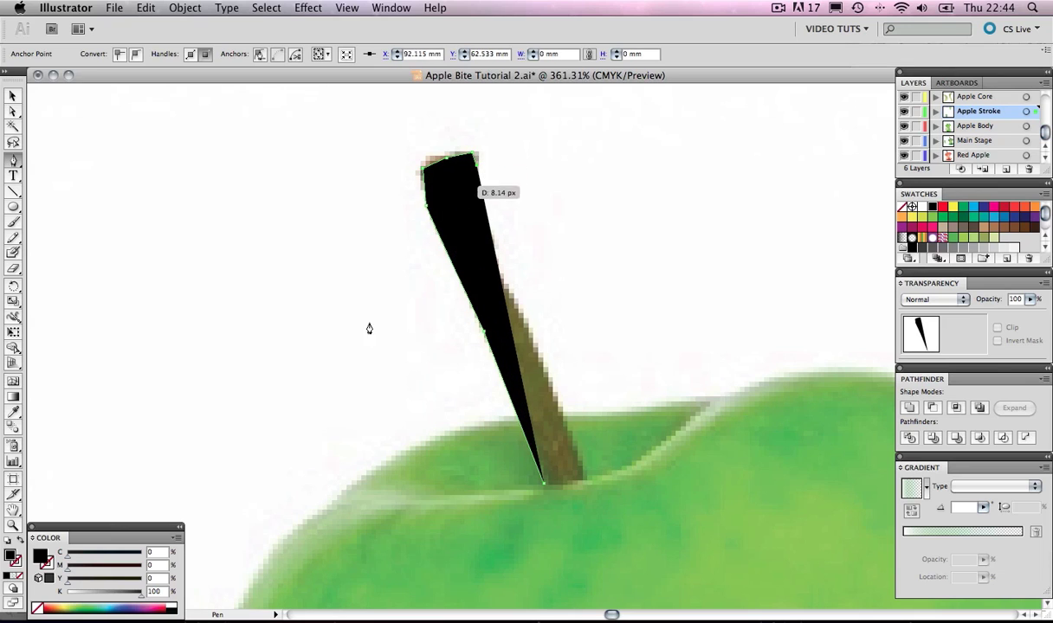
click(21, 539)
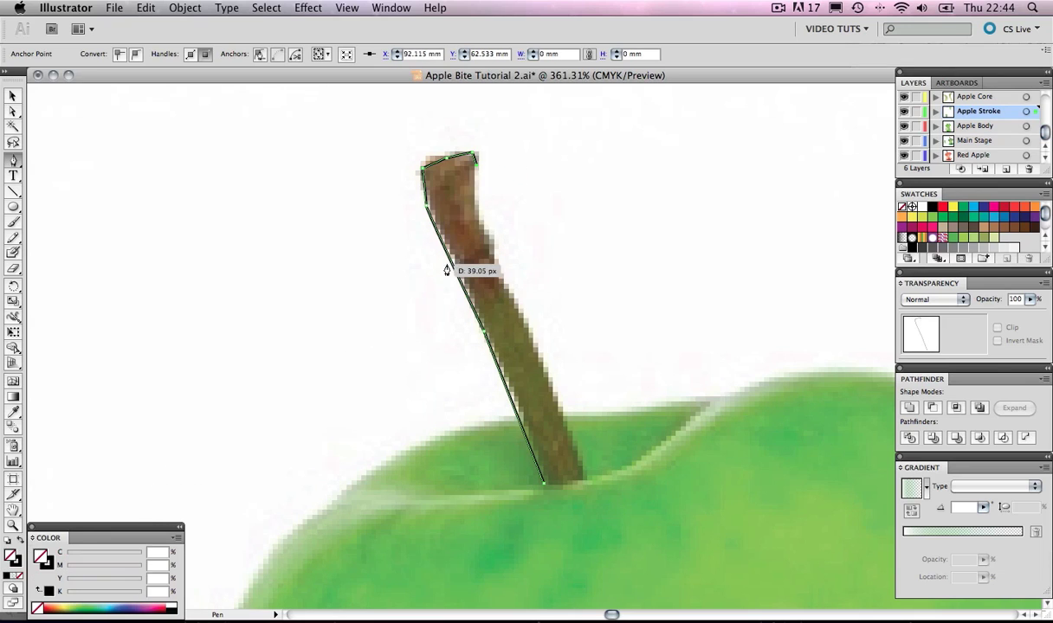
Trace down the stalk's right edge and close the outline at its base point
click(471, 192)
click(483, 226)
click(492, 239)
click(495, 257)
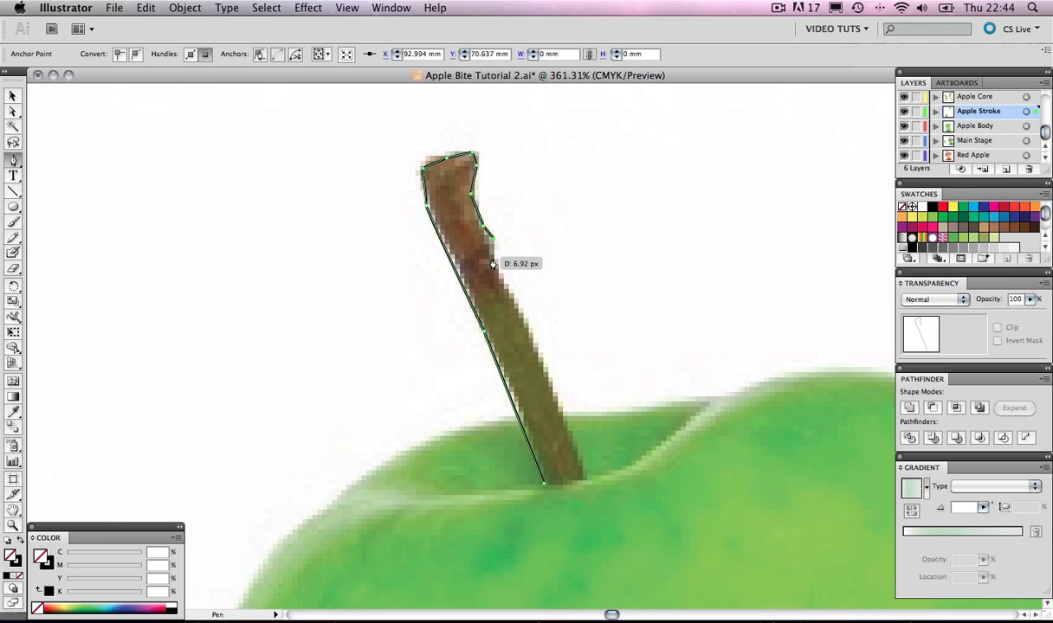
click(509, 291)
click(520, 317)
click(553, 393)
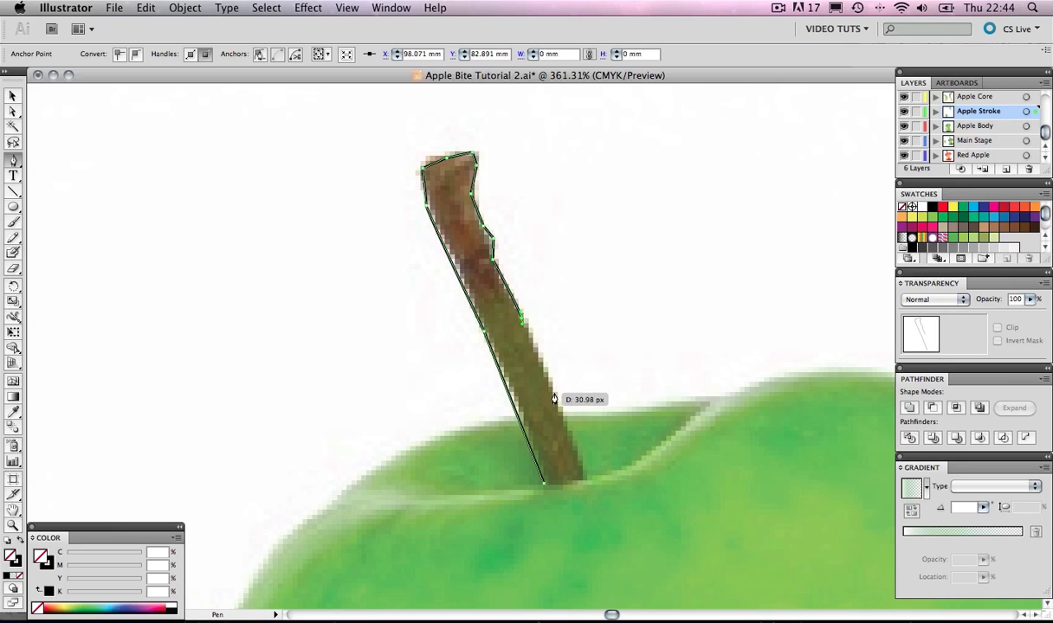
click(586, 479)
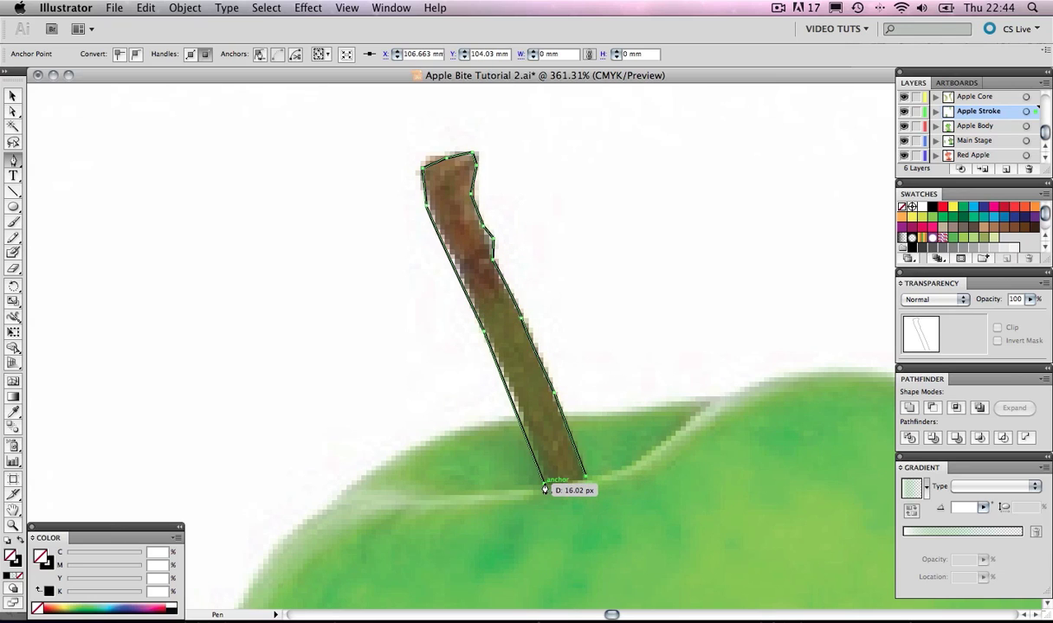
click(544, 485)
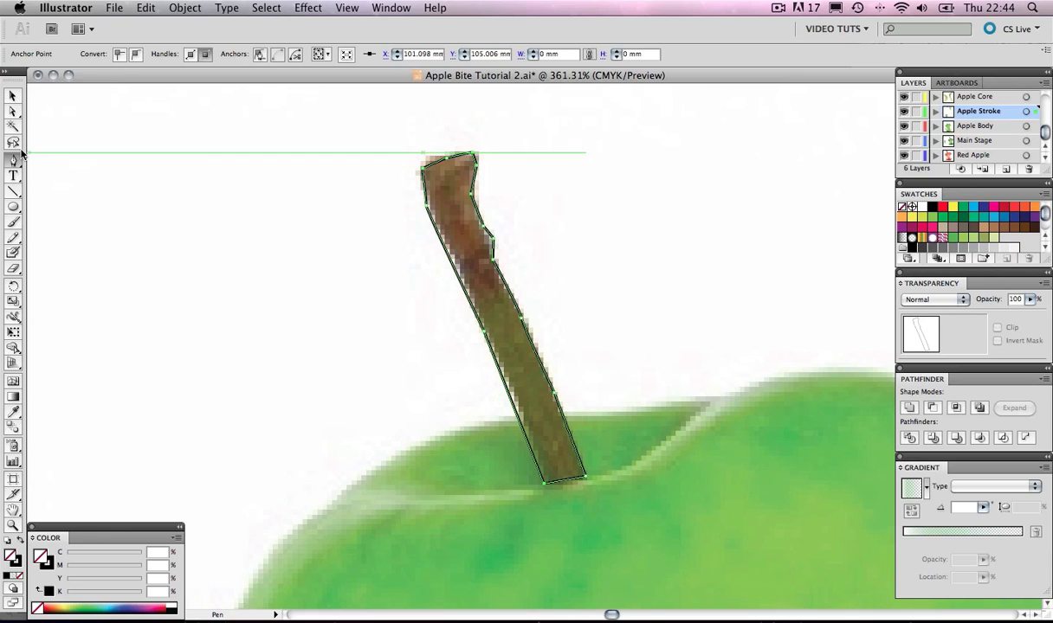
Convert the stalk's top-right corner and right-edge notch anchors into smooth points
drag(13, 160, 91, 209)
drag(475, 154, 423, 165)
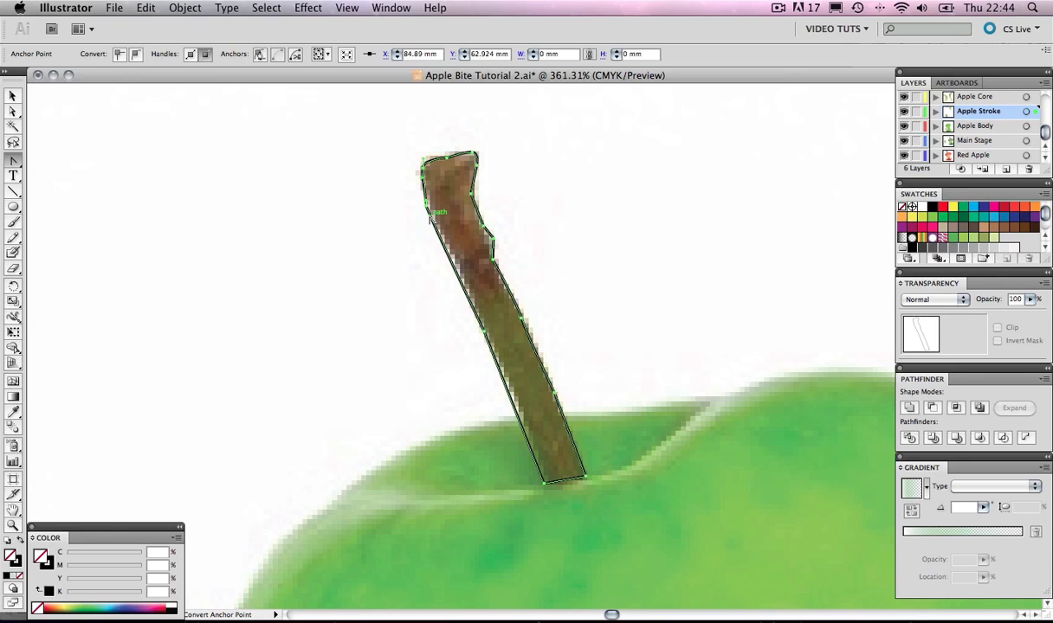
click(473, 207)
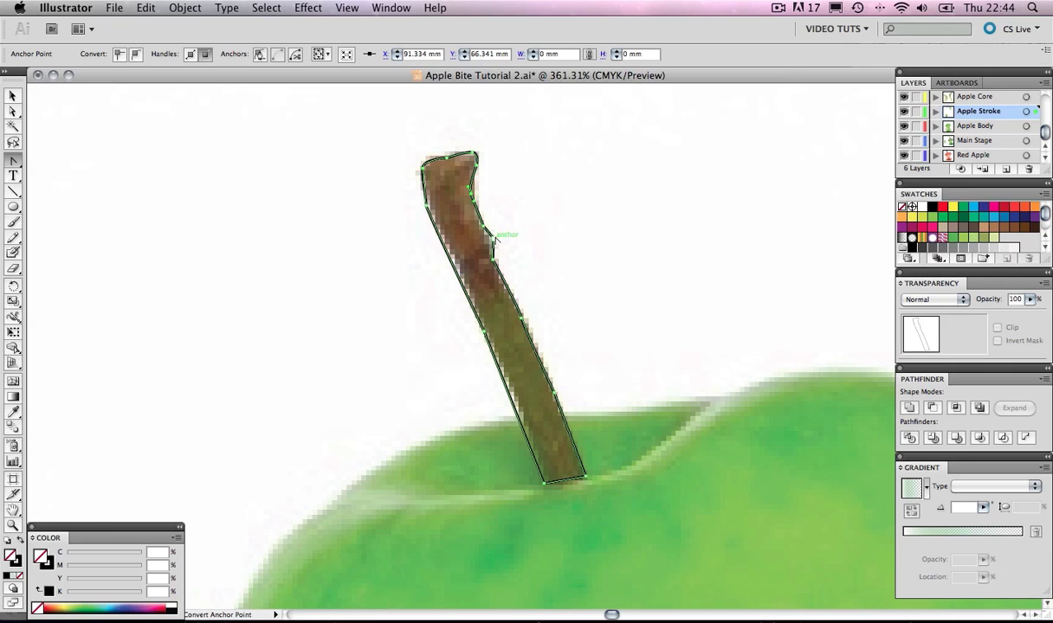
drag(493, 240, 493, 243)
key(v)
click(126, 111)
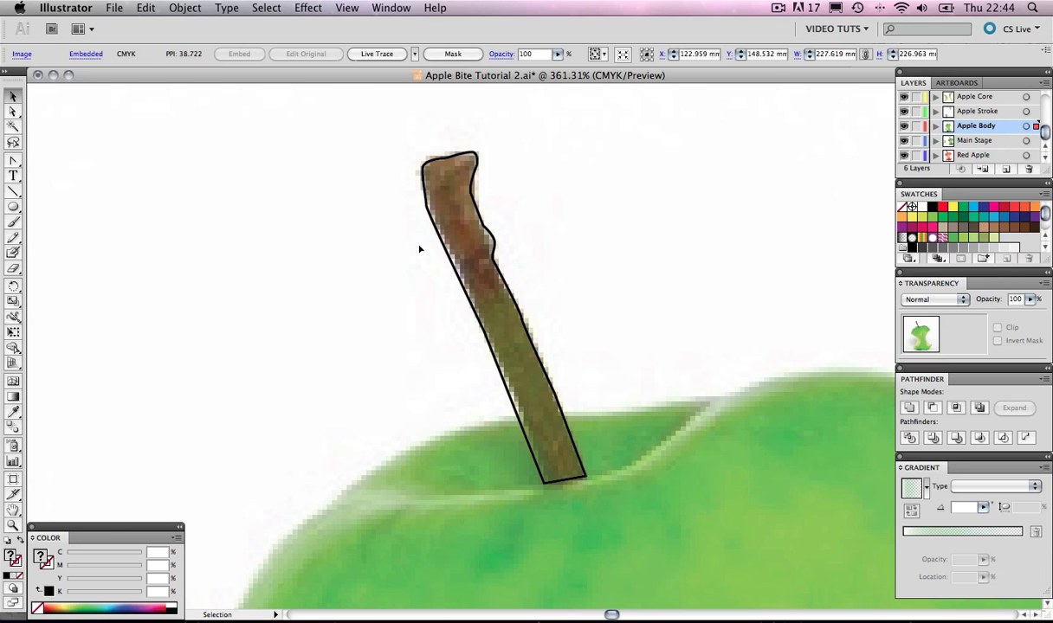
key(super+0)
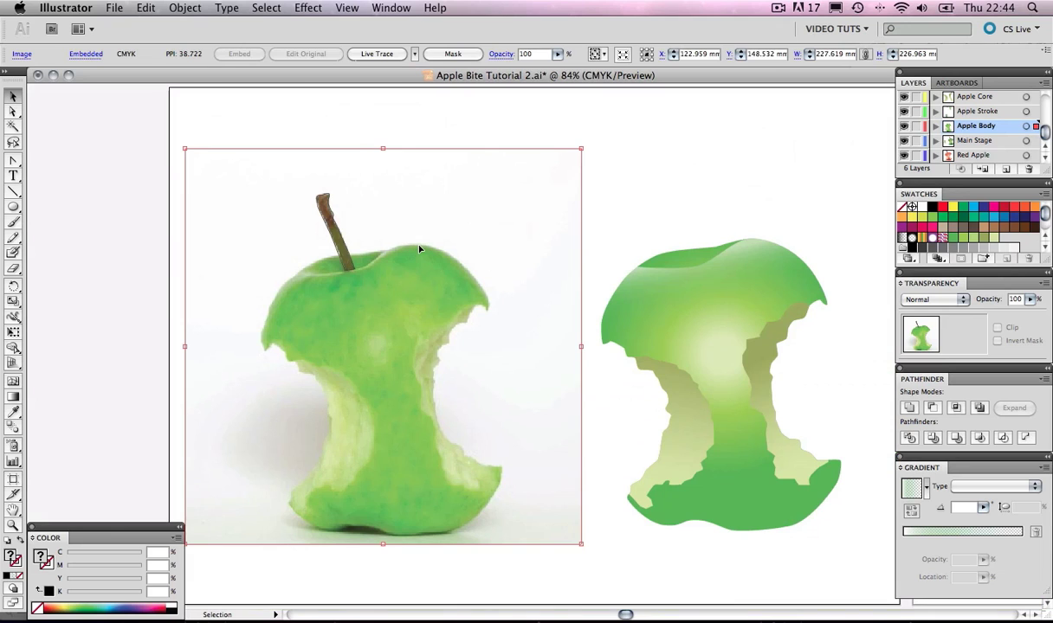
Fill the traced stalk black and move it onto the top of the vector apple
click(334, 233)
click(21, 539)
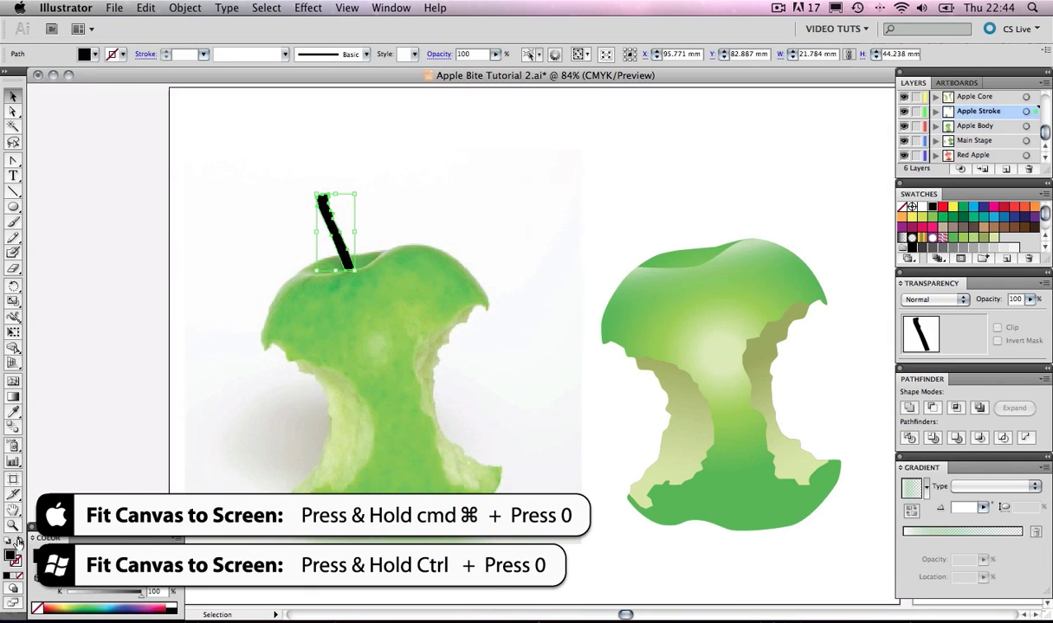
click(460, 175)
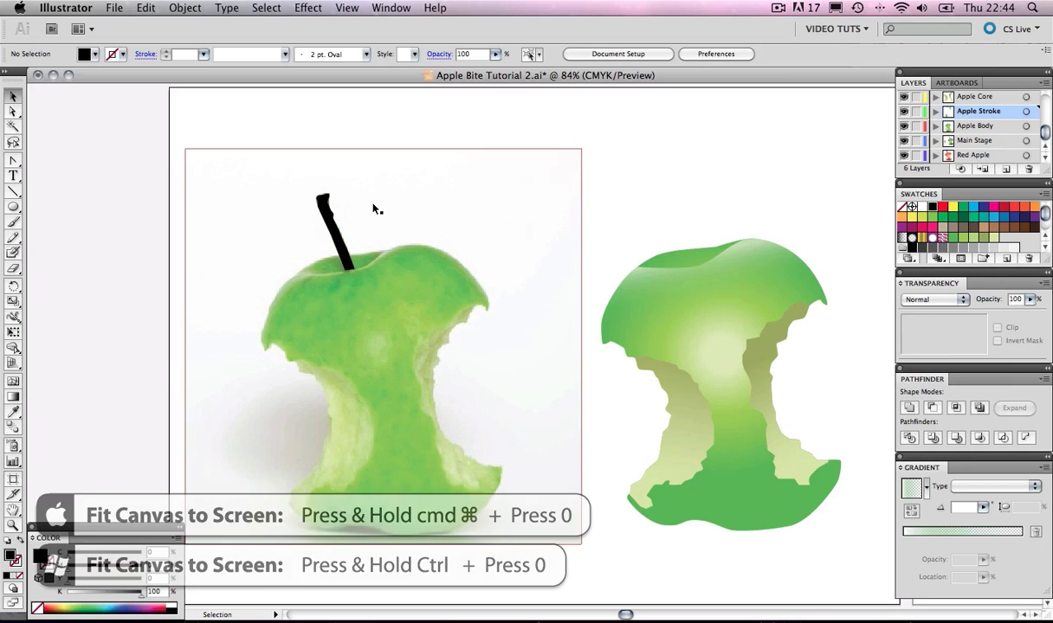
drag(336, 226, 680, 227)
click(690, 177)
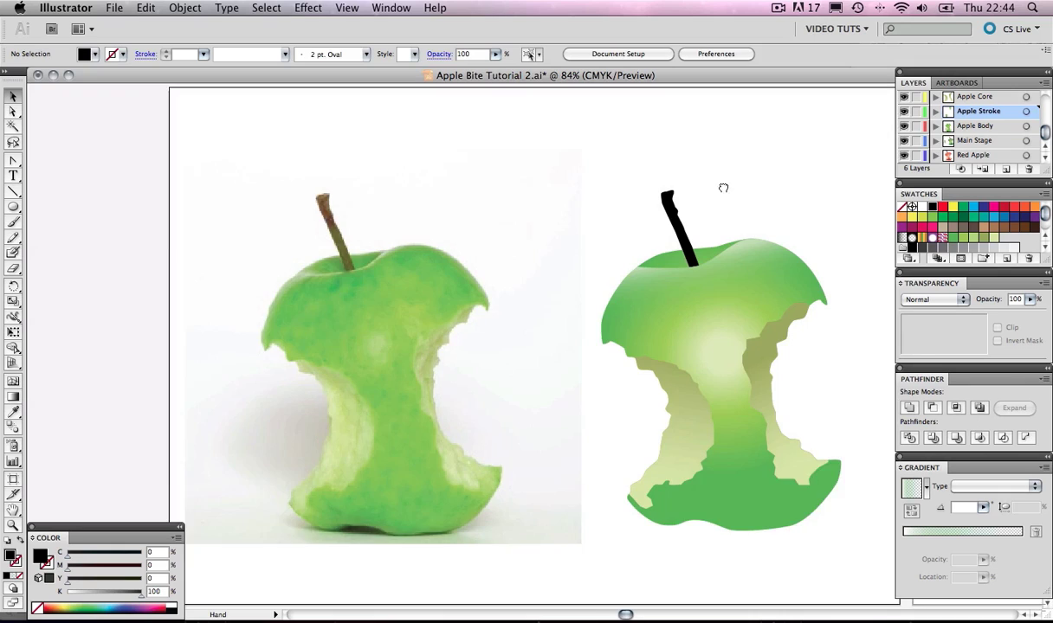
drag(721, 188, 596, 215)
key(z)
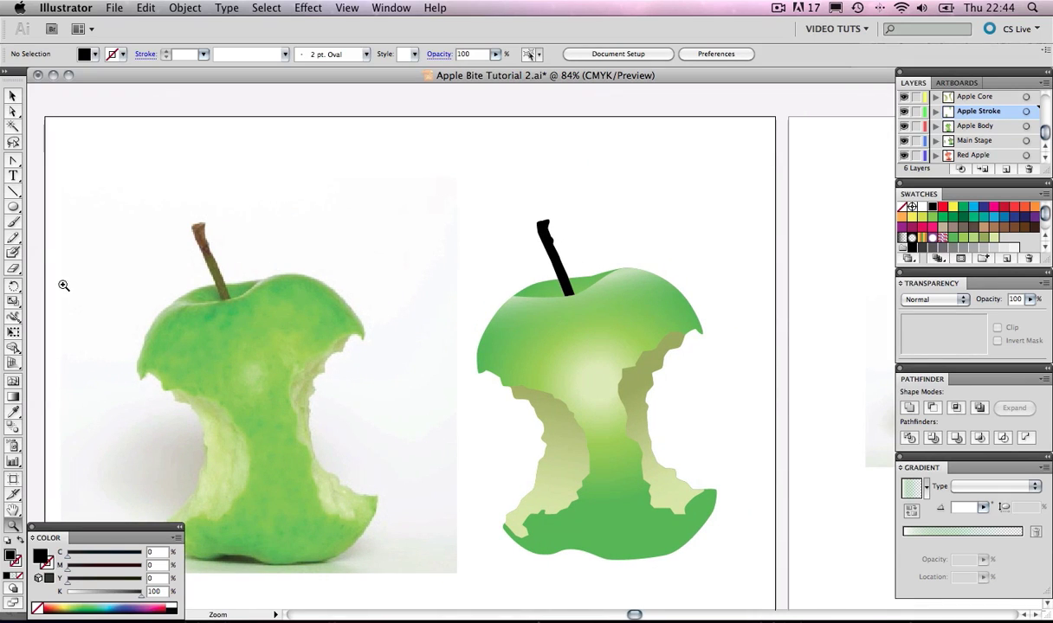
Sample a darkened brown and an olive from the photo stalk and save both as swatches
click(12, 409)
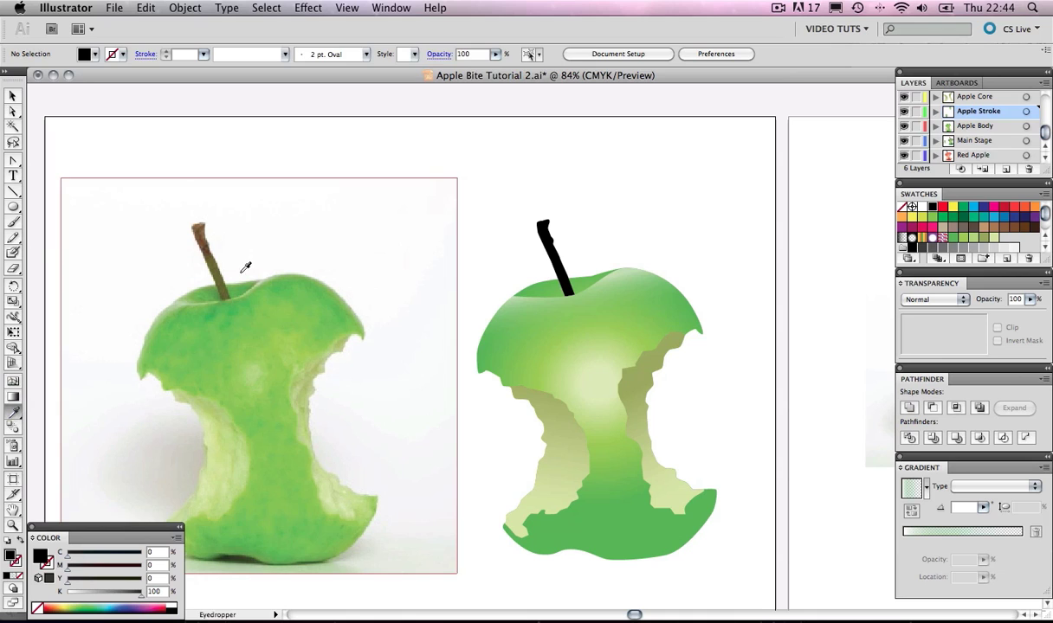
click(200, 228)
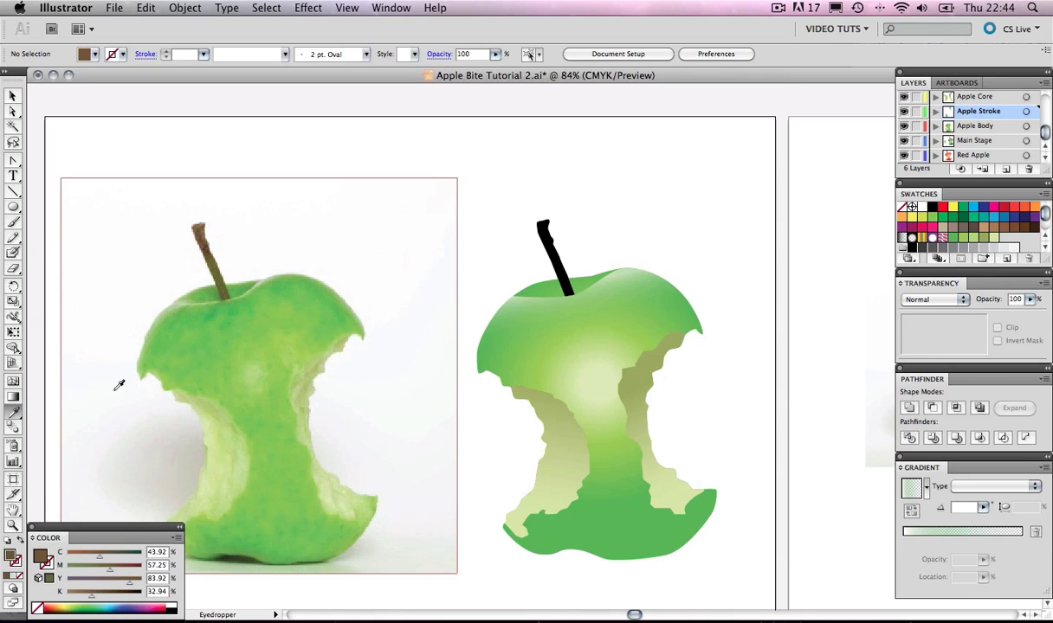
double_click(14, 554)
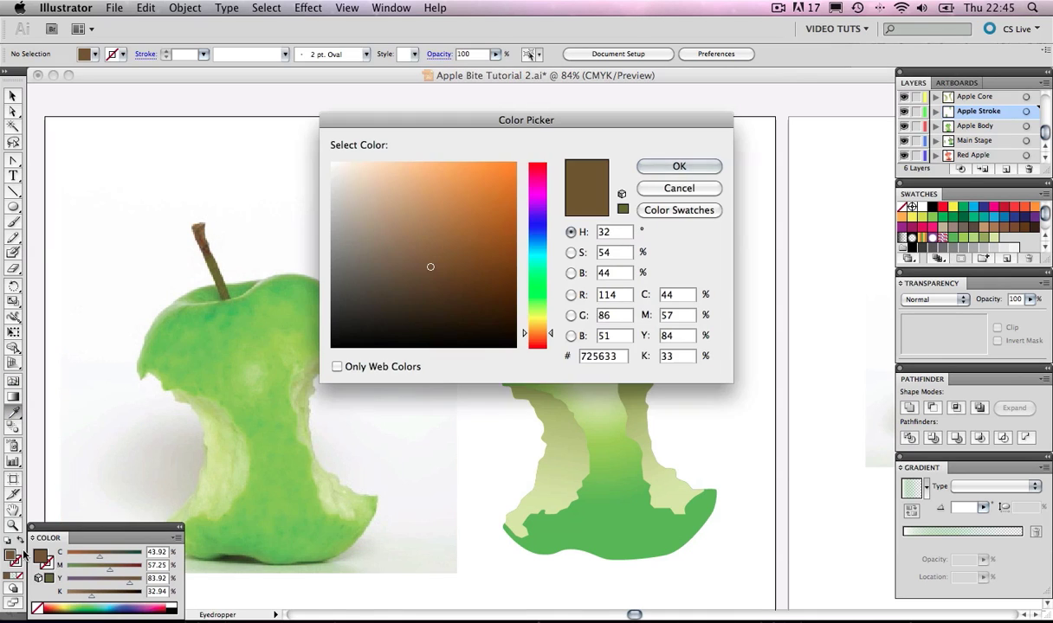
click(416, 263)
click(679, 165)
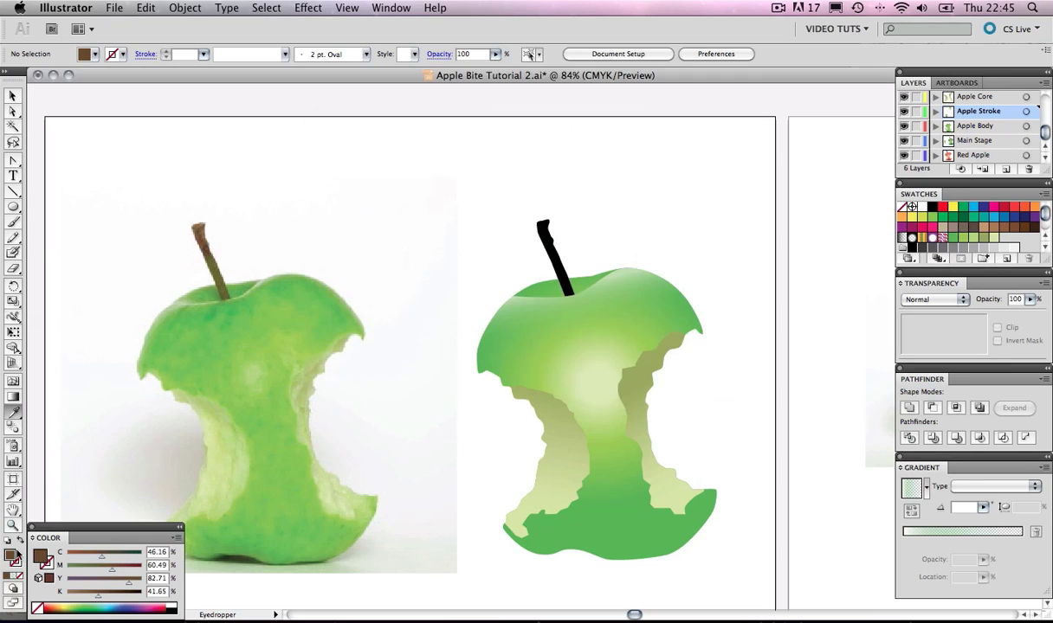
drag(13, 558, 1004, 239)
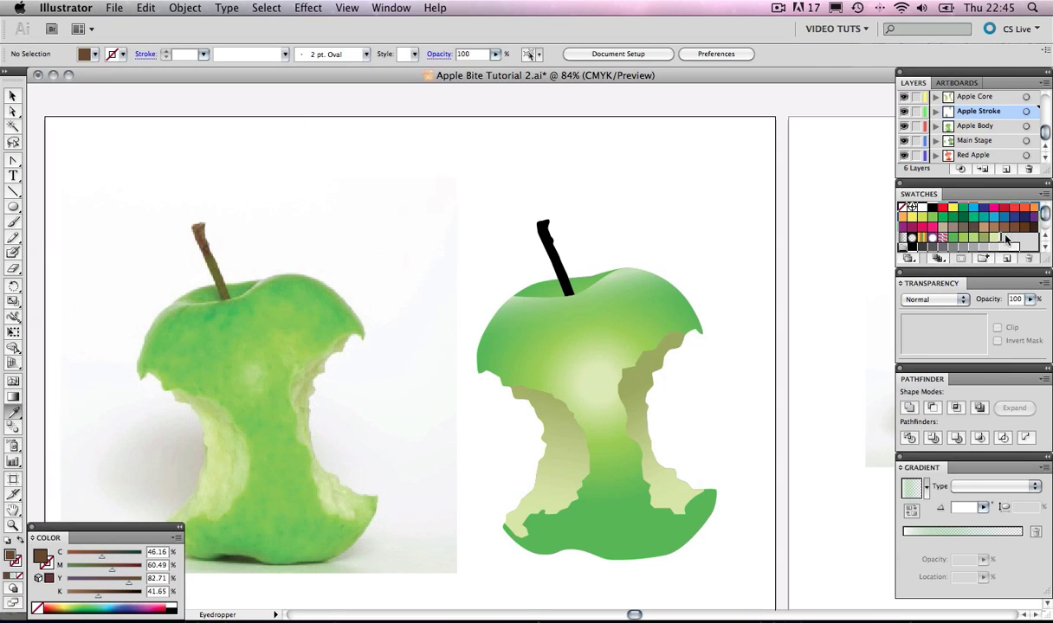
click(217, 270)
drag(11, 557, 1023, 241)
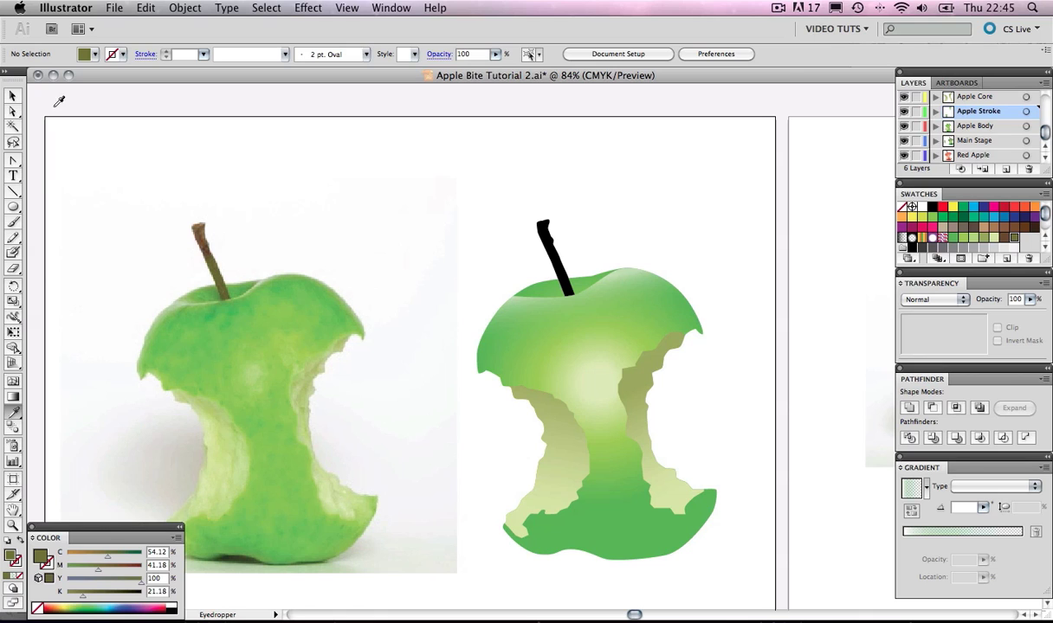
click(13, 95)
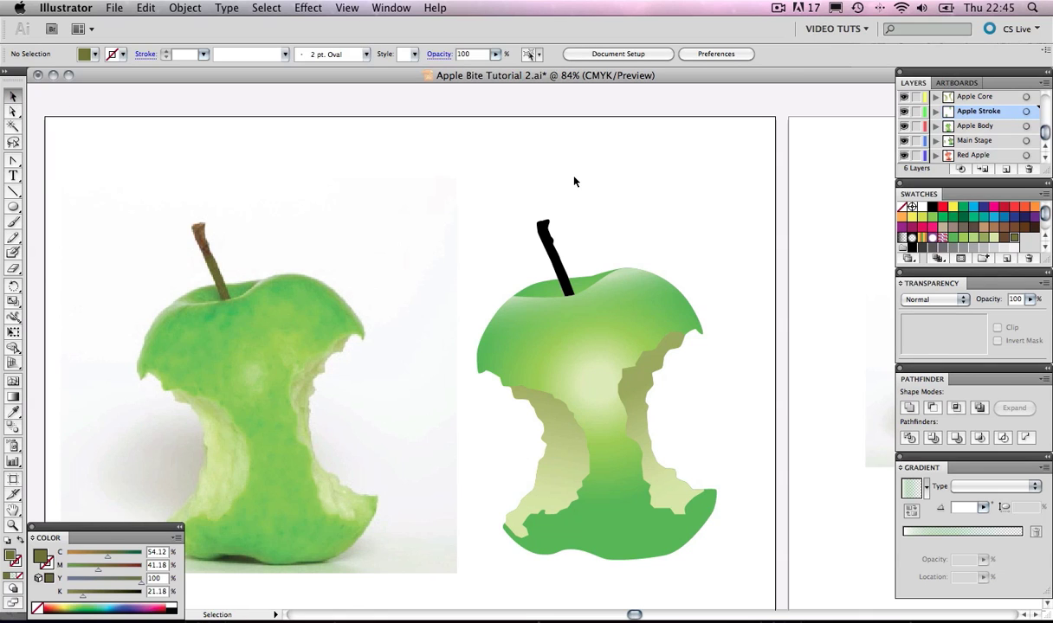
key(z)
drag(481, 194, 480, 230)
Give the vector stalk a linear gradient starting with the saved brown swatch
key(v)
drag(358, 242, 454, 313)
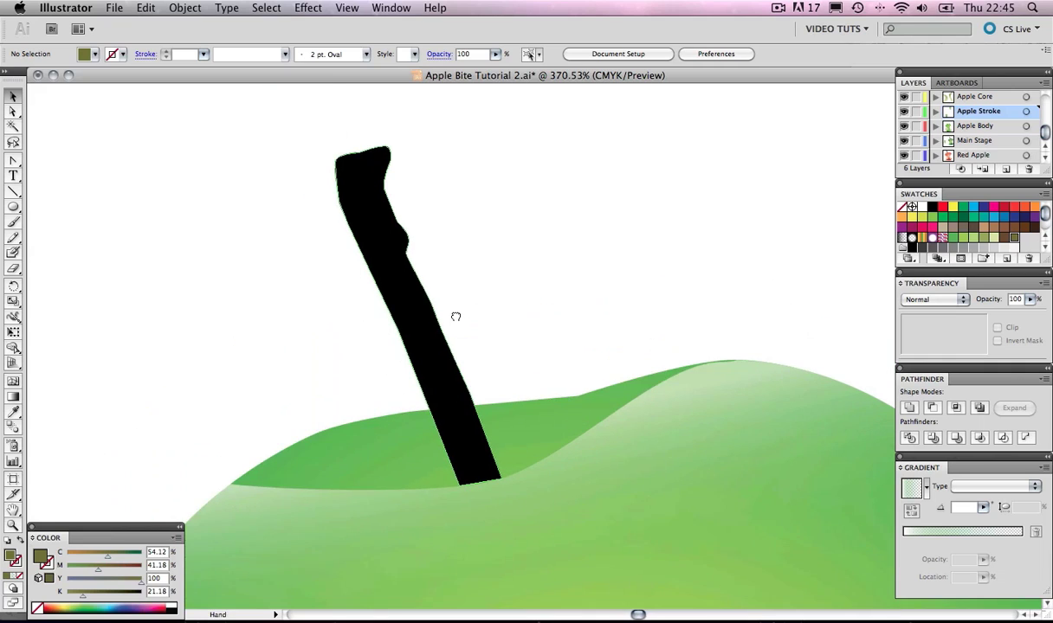
click(414, 313)
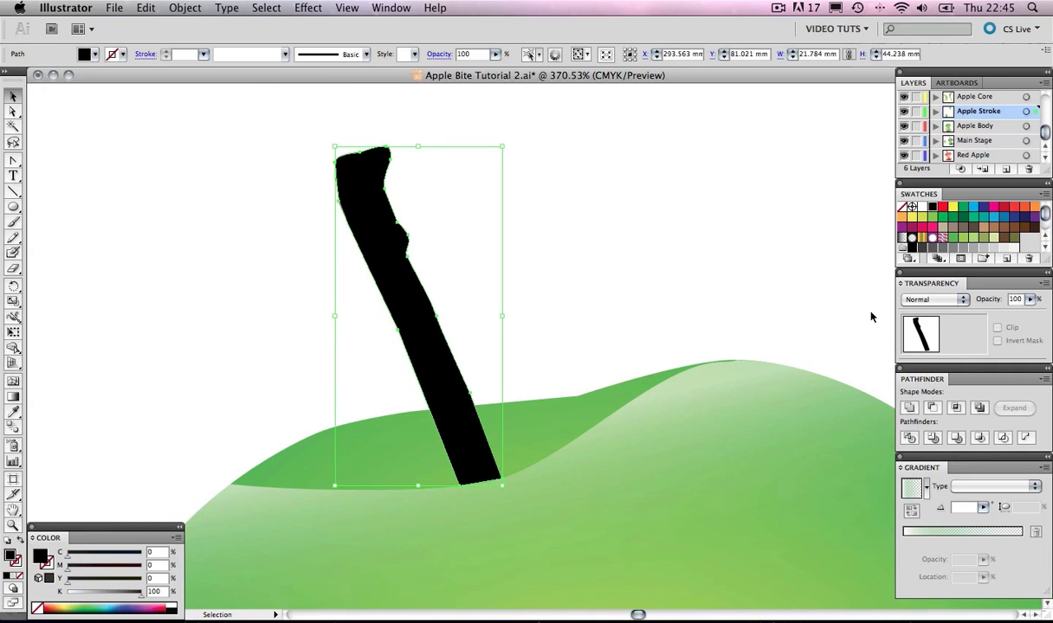
click(902, 248)
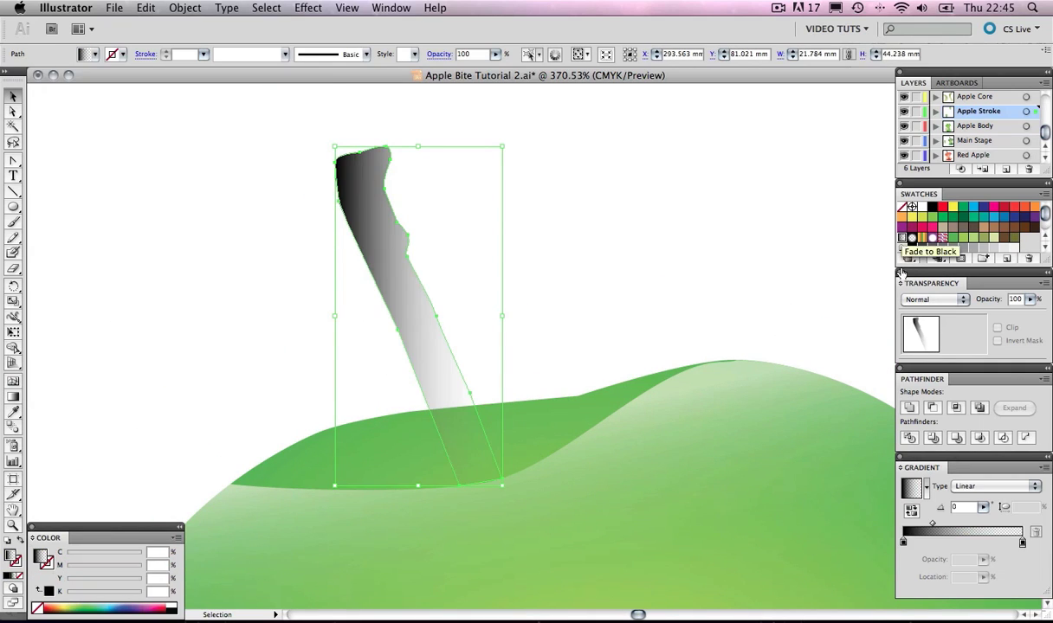
double_click(903, 542)
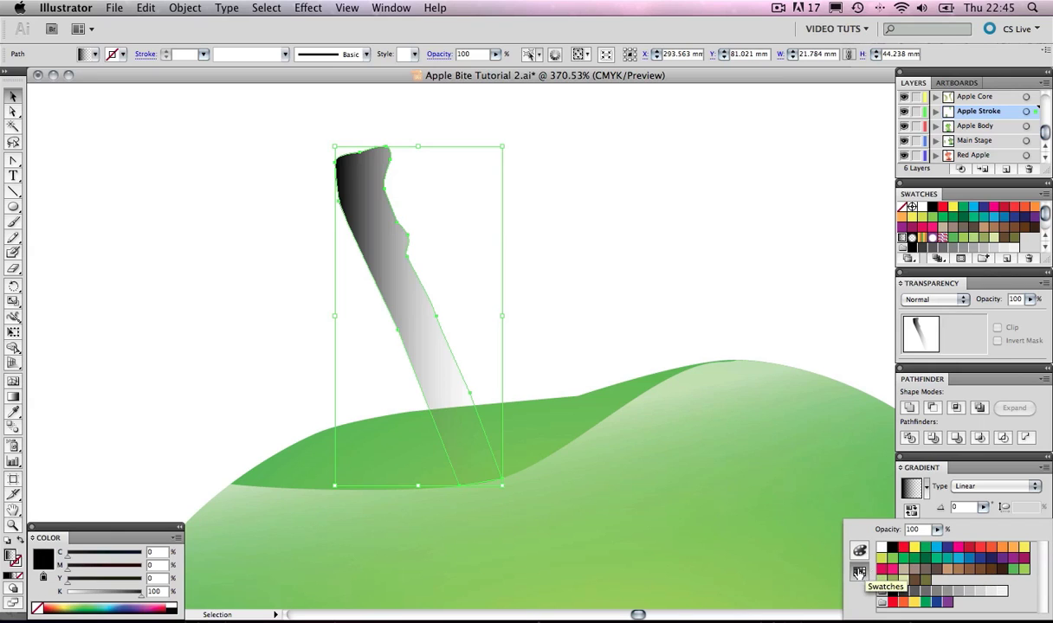
click(918, 587)
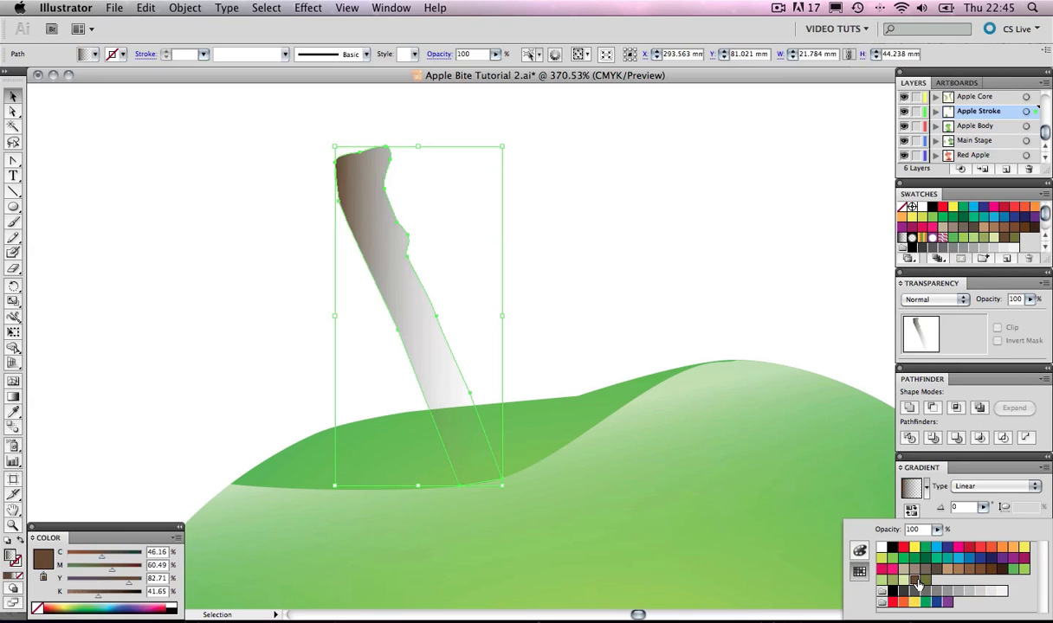
click(961, 474)
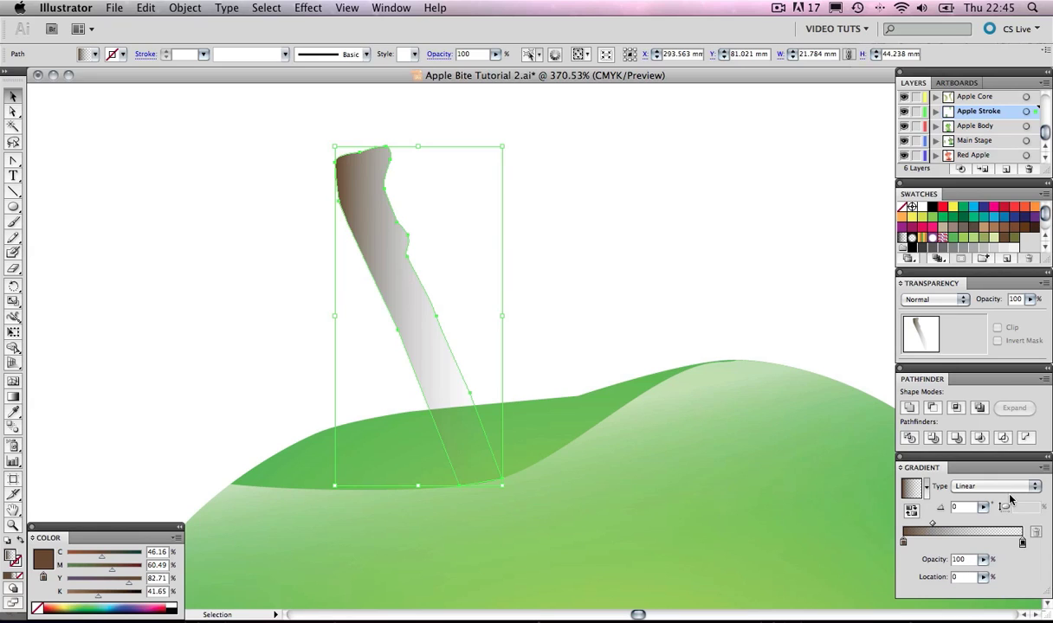
Set the stalk gradient's end stop to the saved olive swatch
click(1023, 544)
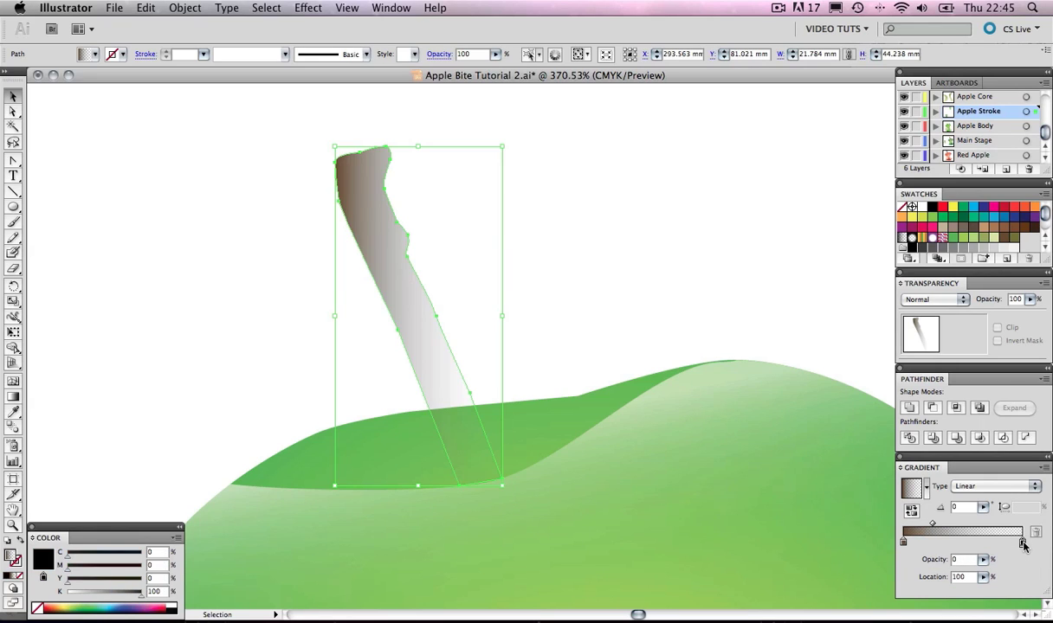
mouse_move(983, 559)
mouse_down()
mouse_move(922, 578)
mouse_move(1012, 574)
mouse_up()
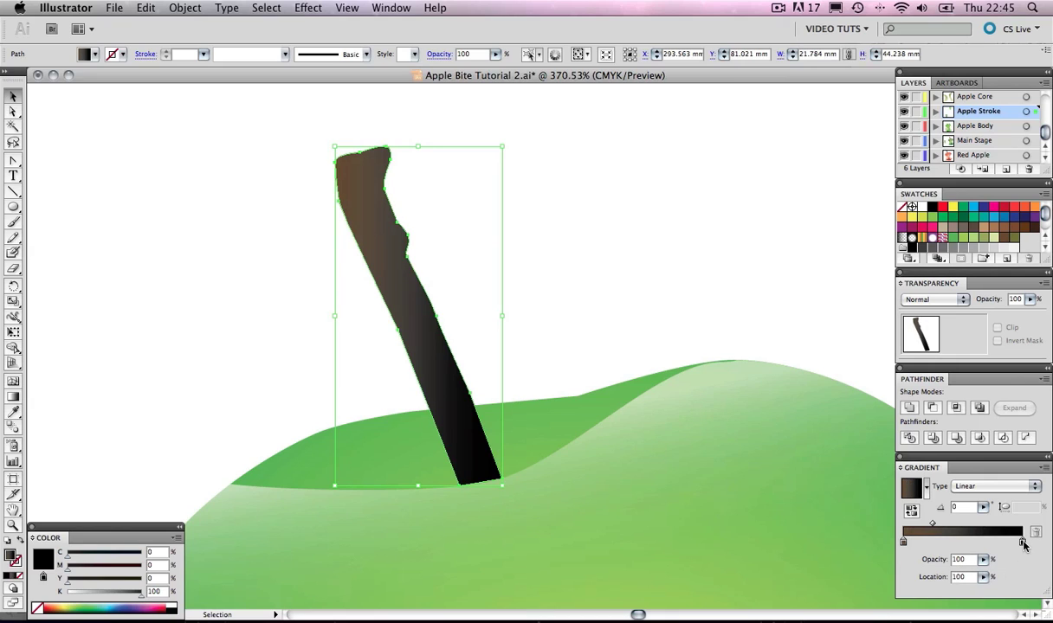
double_click(1023, 544)
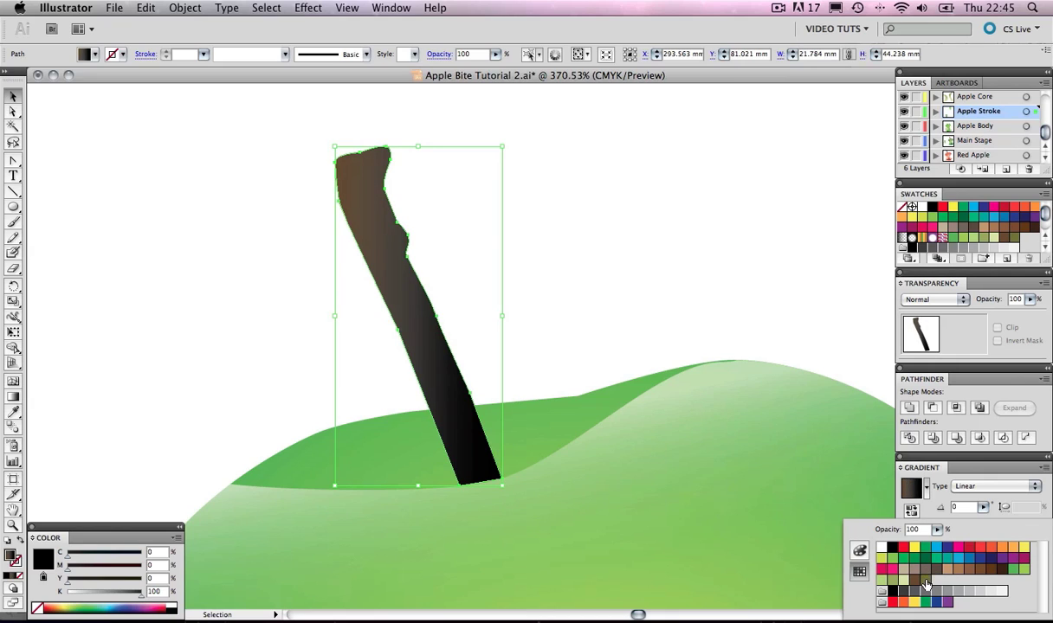
click(925, 582)
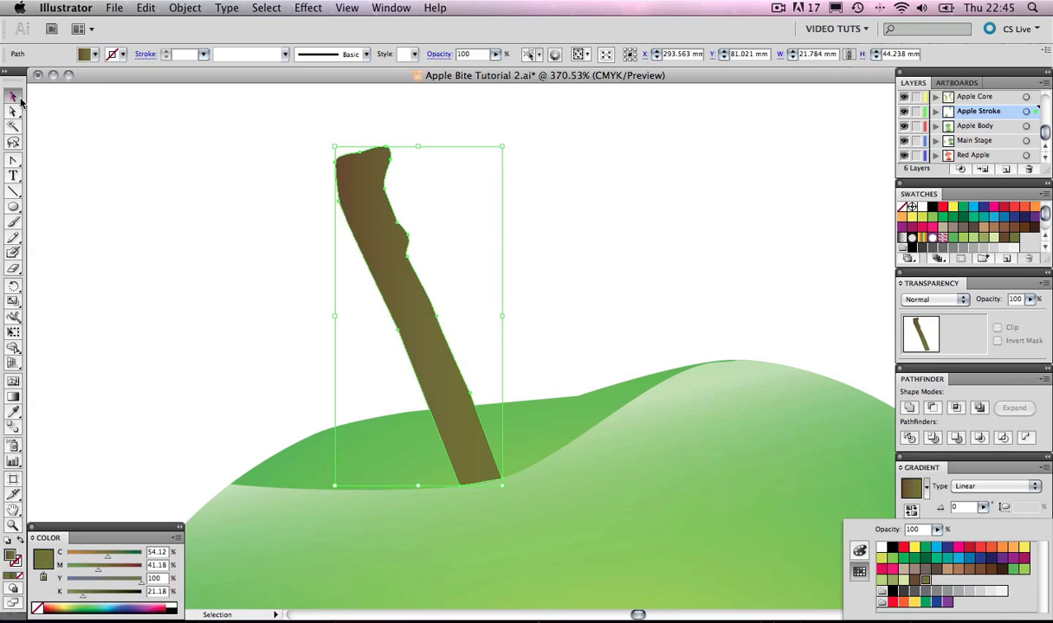
click(146, 105)
click(161, 118)
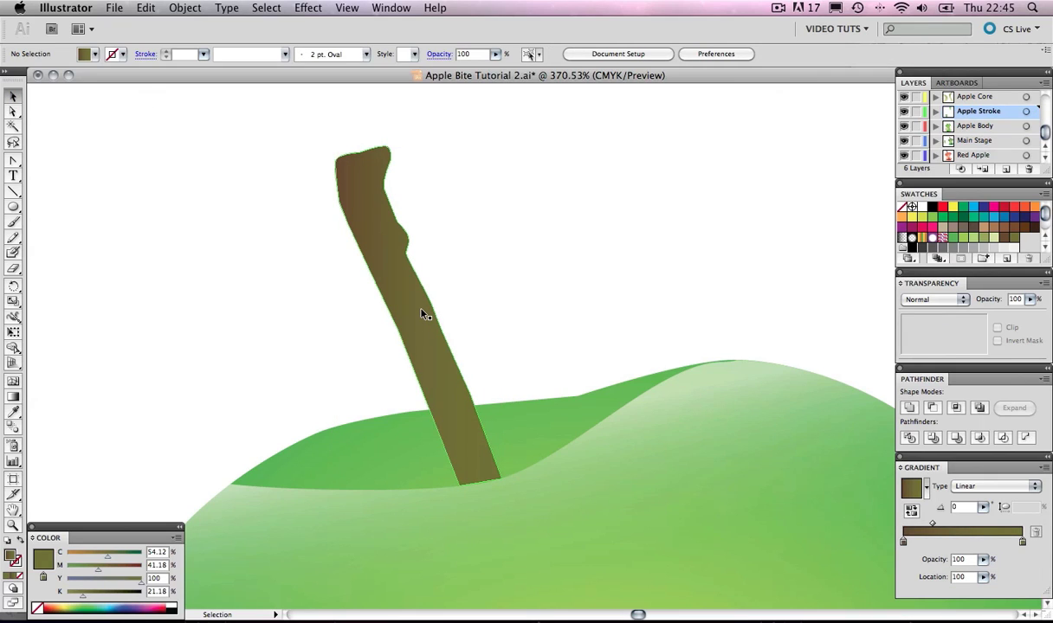
key(a)
key(super+0)
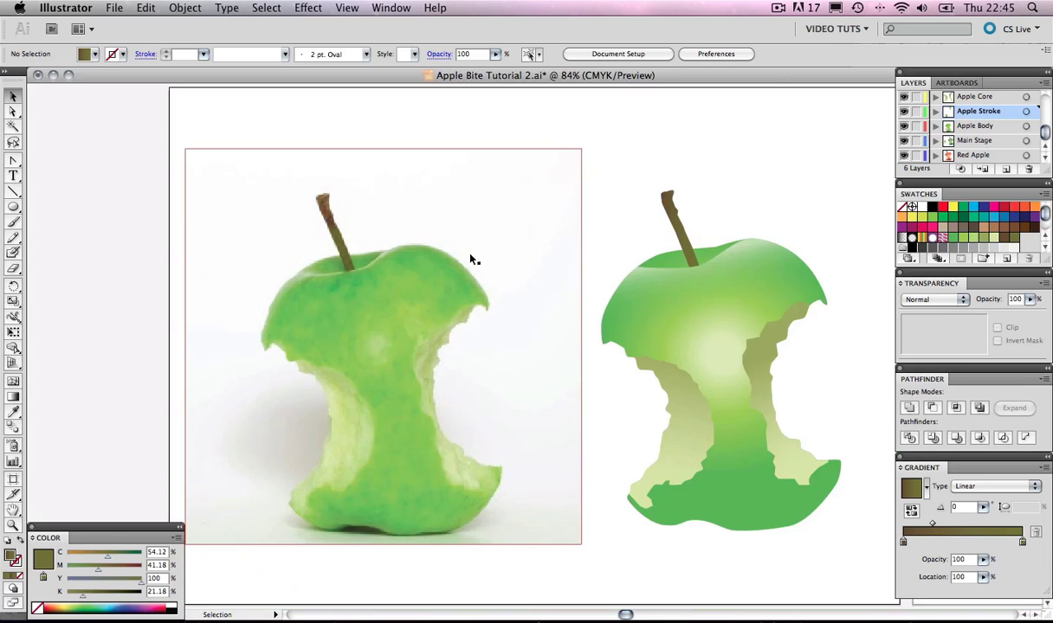
Draw a flat ellipse across the photo apple's base with the Ellipse tool
drag(557, 254, 491, 262)
key(v)
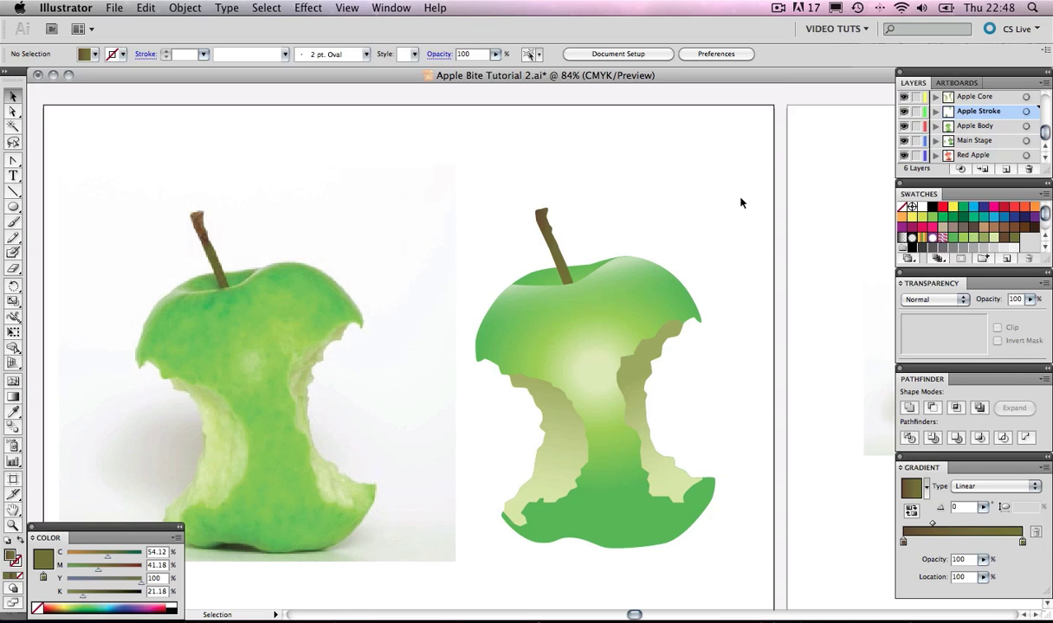
drag(536, 400, 664, 341)
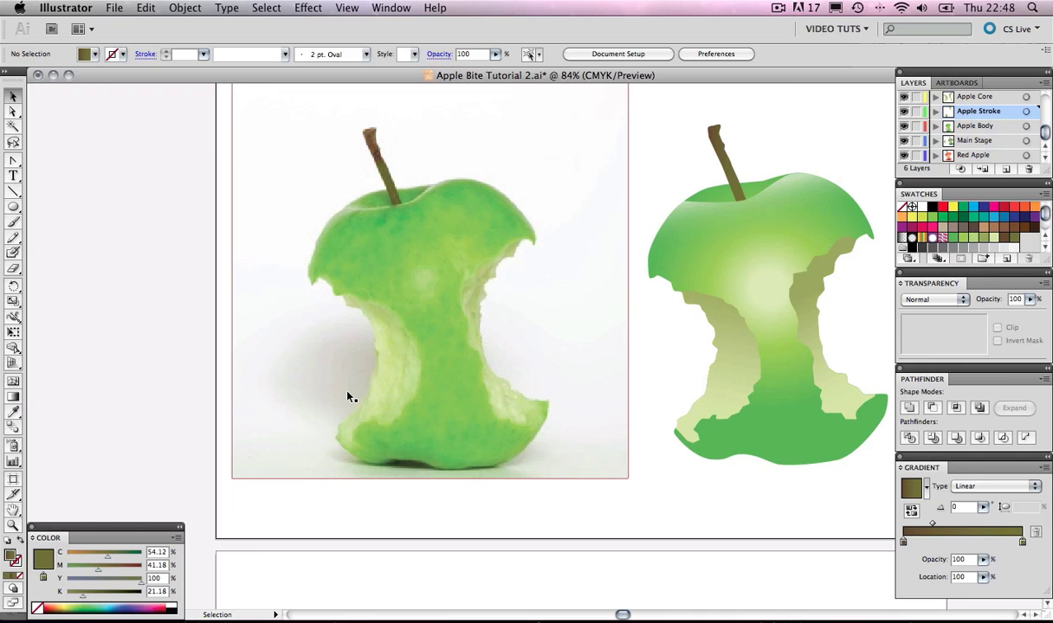
click(15, 208)
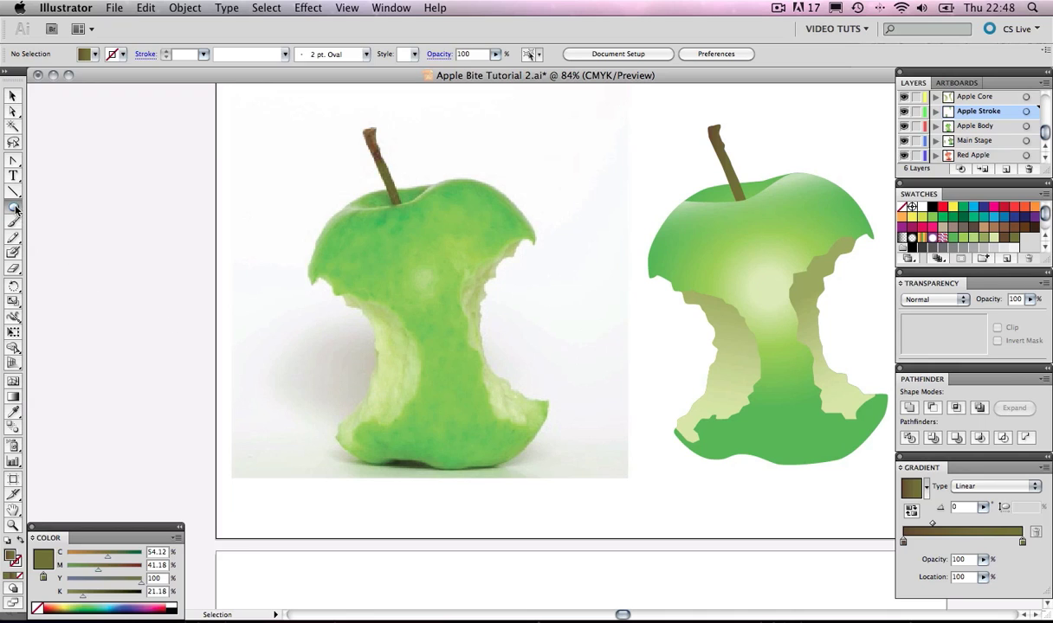
drag(14, 209, 97, 240)
drag(344, 456, 515, 469)
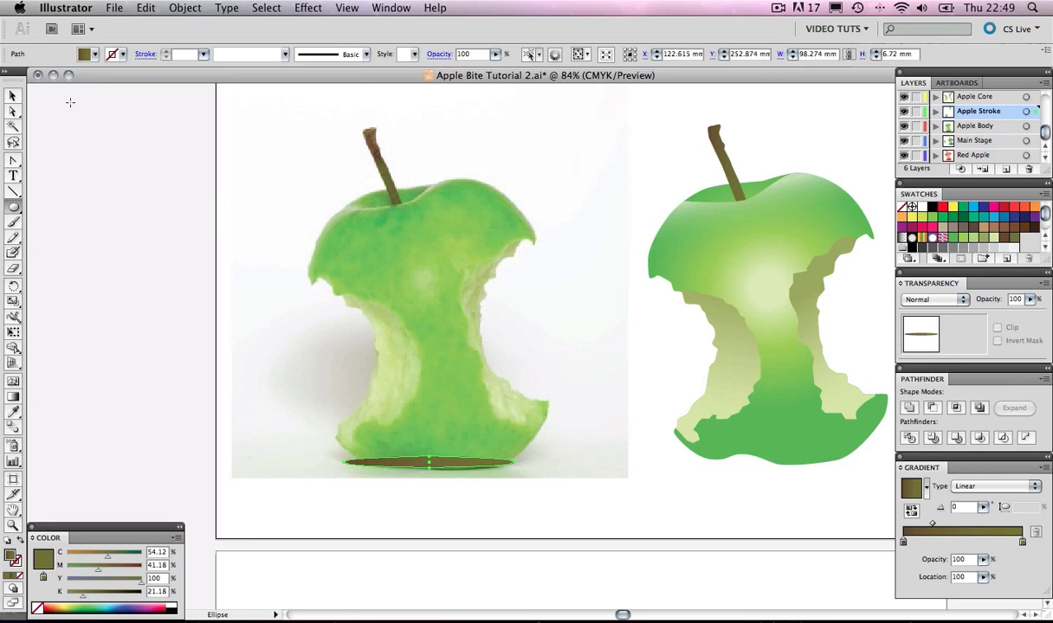
Move the ellipse down below the photo apple and set its gradient colour to black
click(13, 96)
click(172, 206)
drag(420, 468, 410, 511)
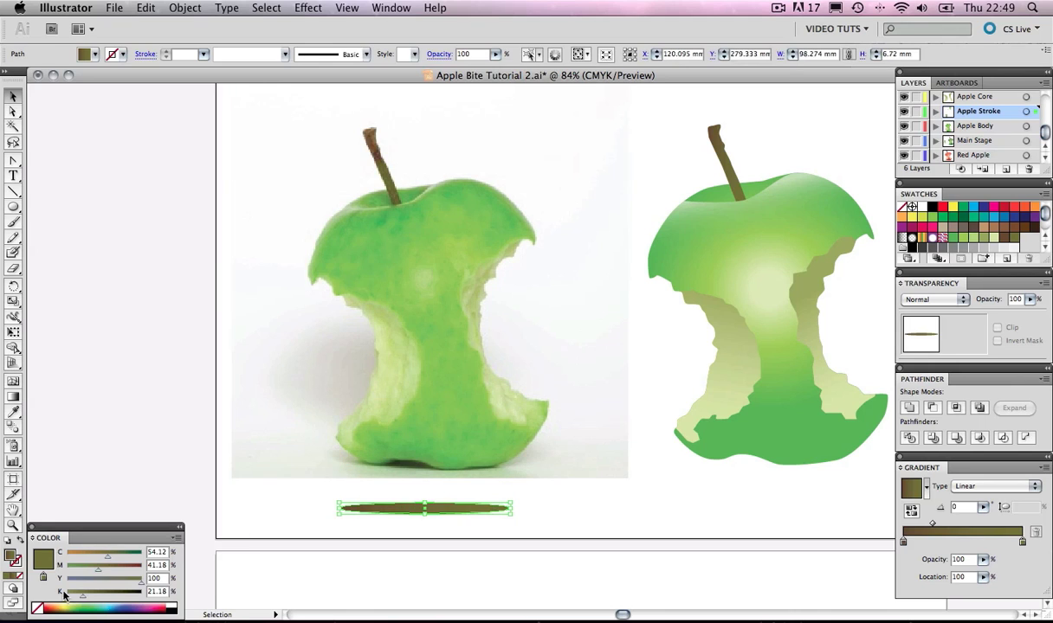
click(174, 611)
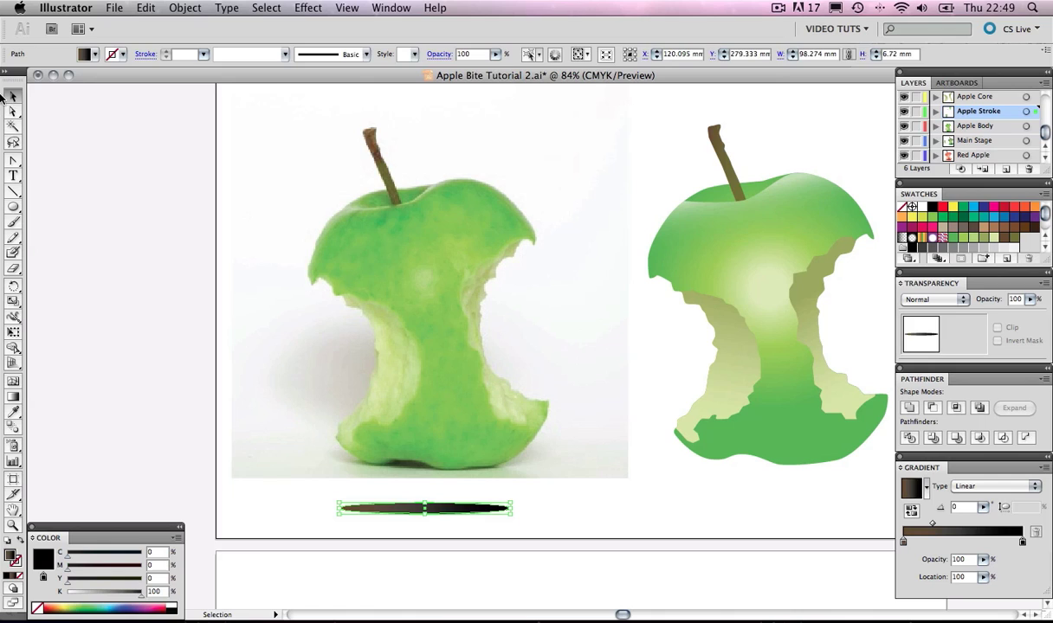
click(35, 102)
Apply Effect > Blur > Gaussian Blur at 13 px radius to the flat shadow ellipse
click(422, 511)
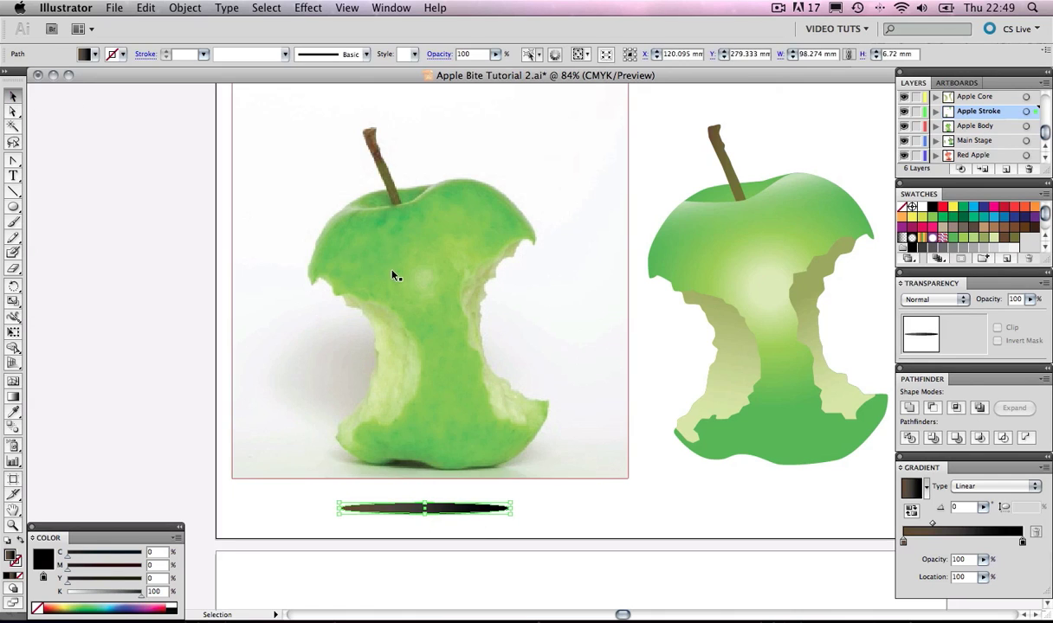
click(307, 9)
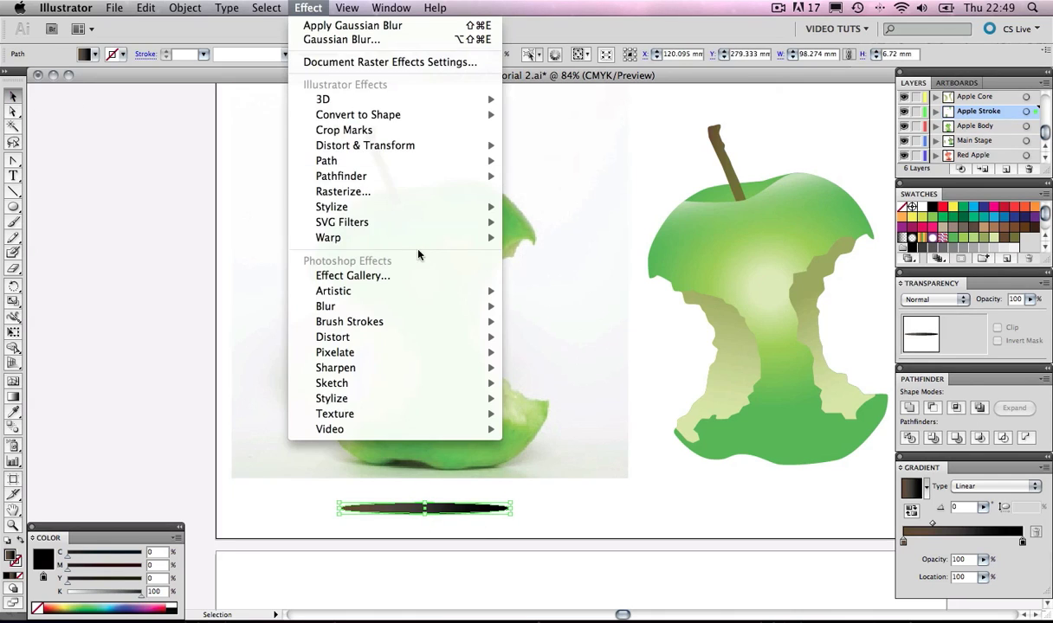
mouse_move(428, 311)
click(552, 306)
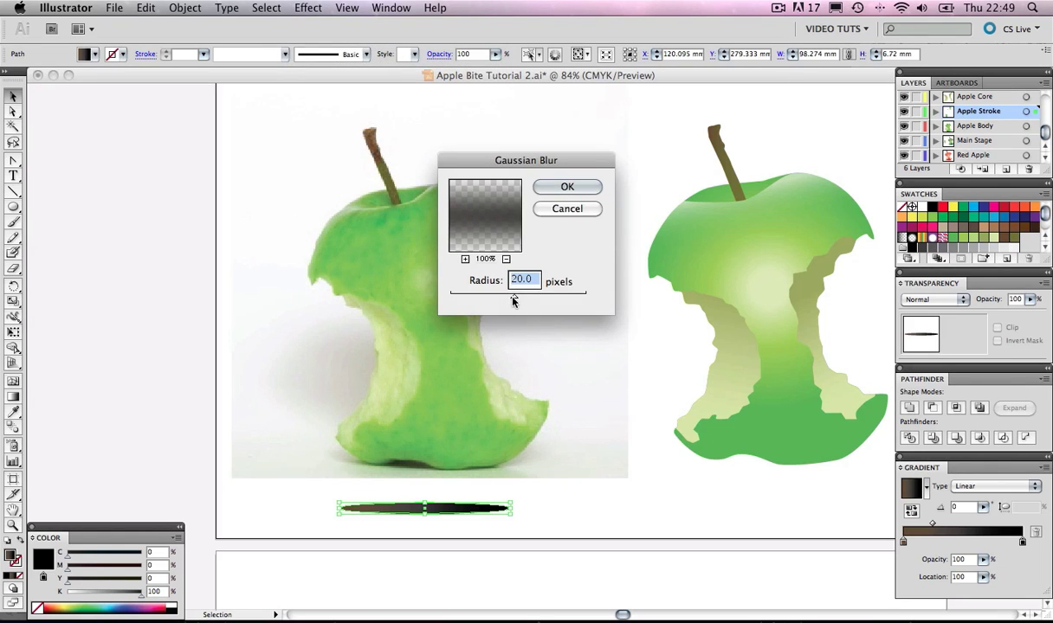
drag(514, 296, 511, 297)
click(565, 187)
click(599, 516)
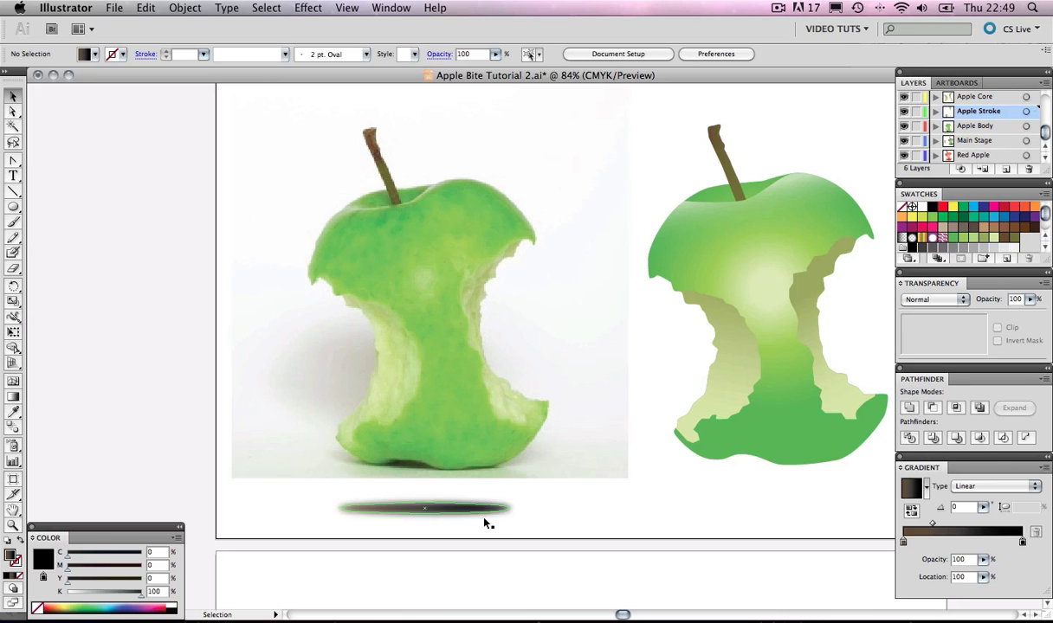
Drag the blurred shadow ellipse under the vector apple's base
click(423, 507)
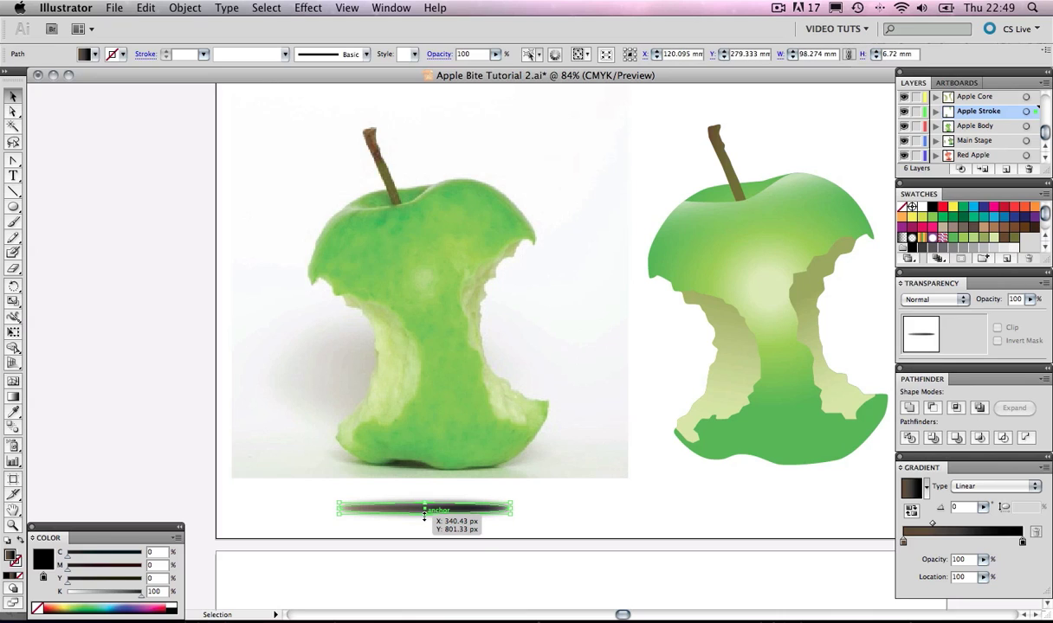
drag(424, 513, 633, 468)
click(547, 500)
click(627, 492)
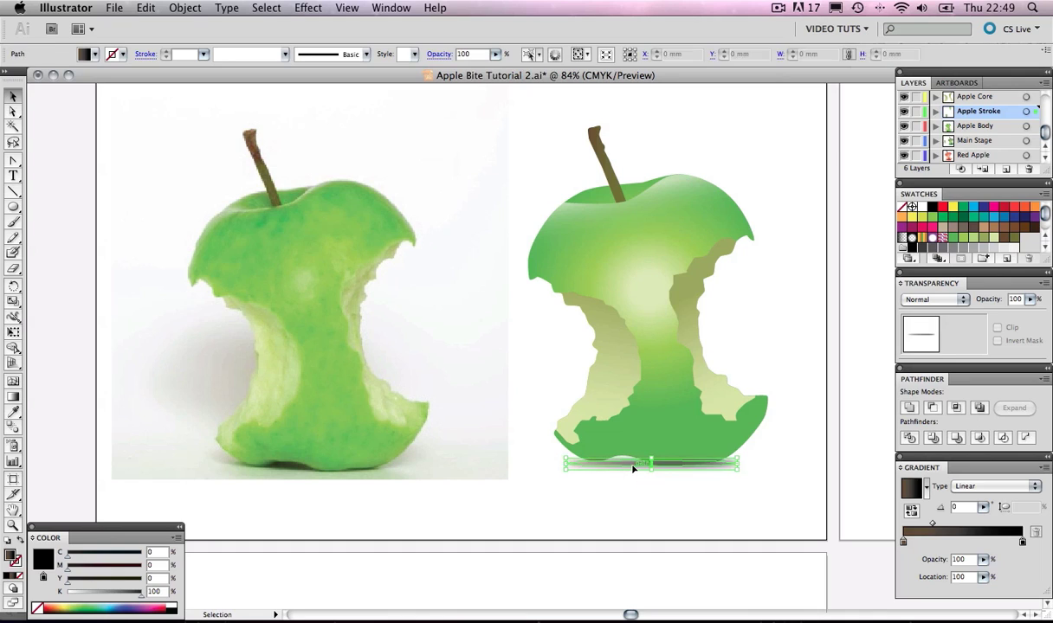
click(633, 492)
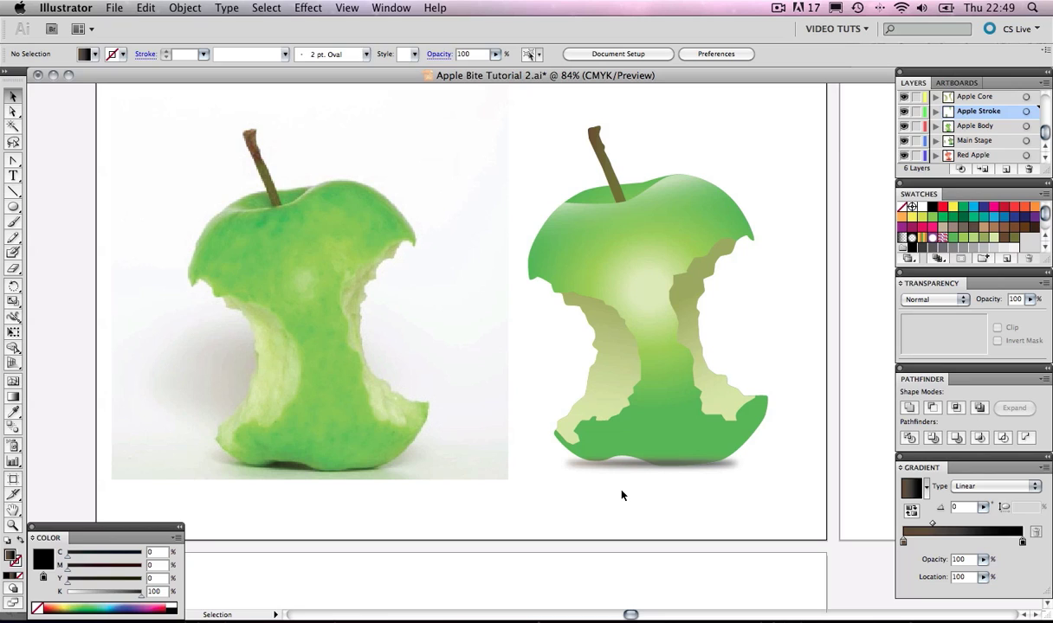
Lower the shadow ellipse's opacity to 53%
click(627, 468)
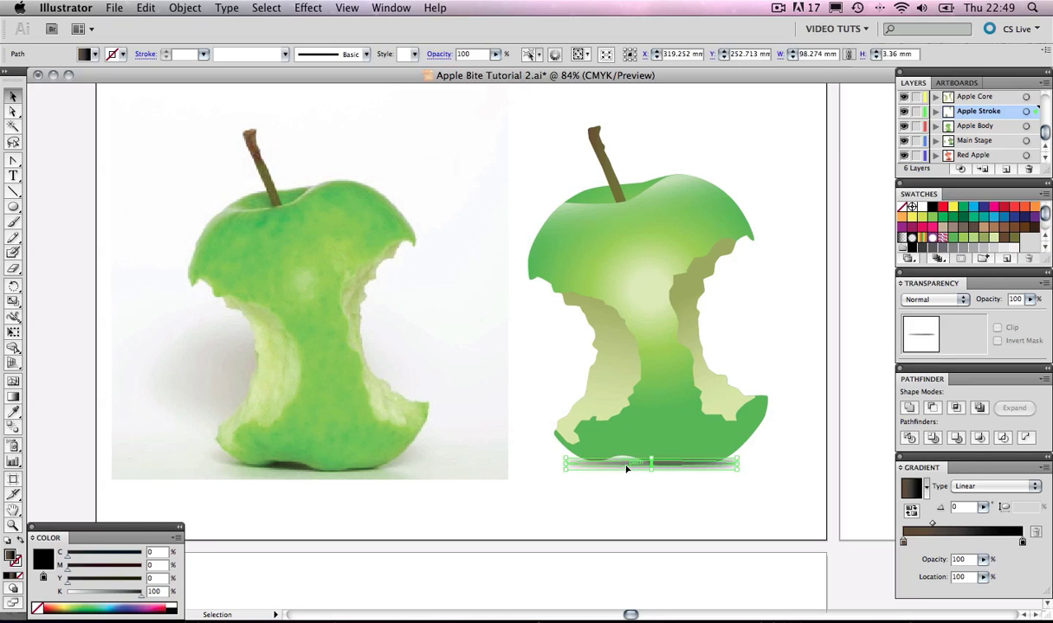
click(1030, 299)
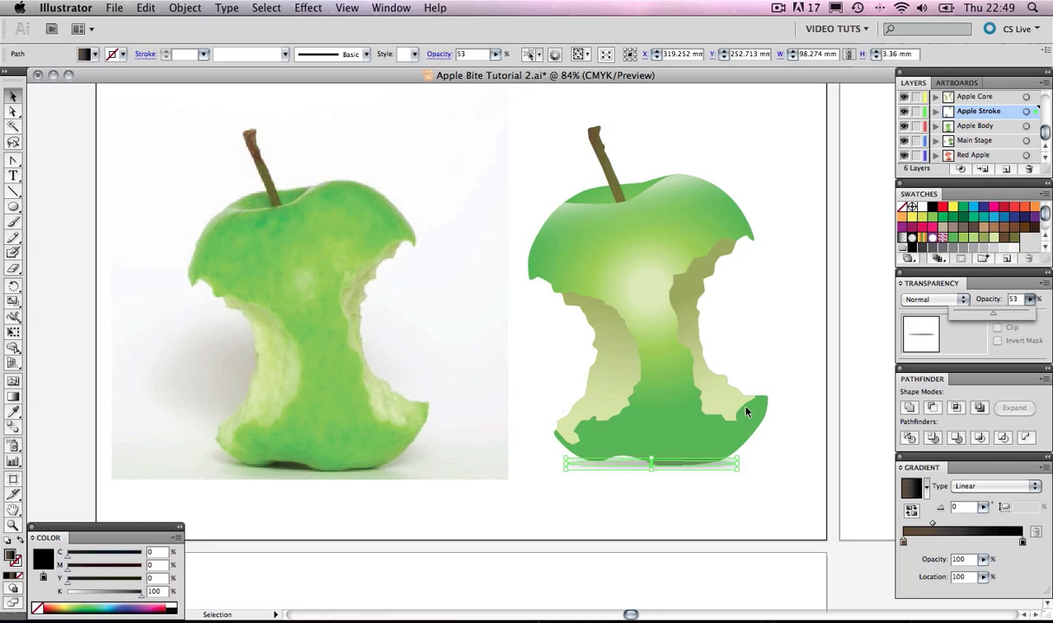
click(684, 510)
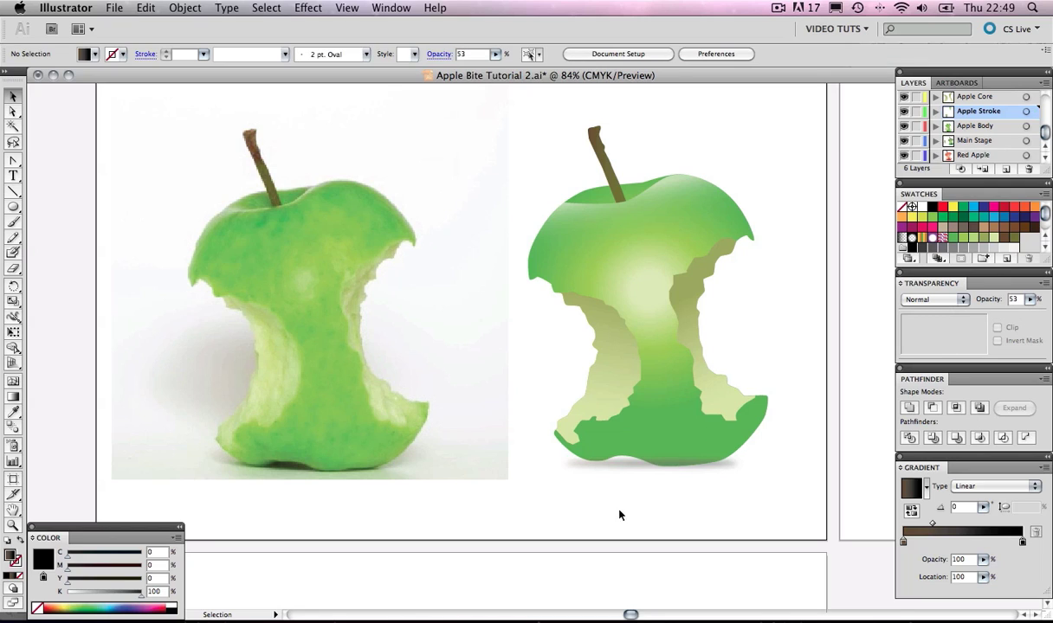
click(623, 467)
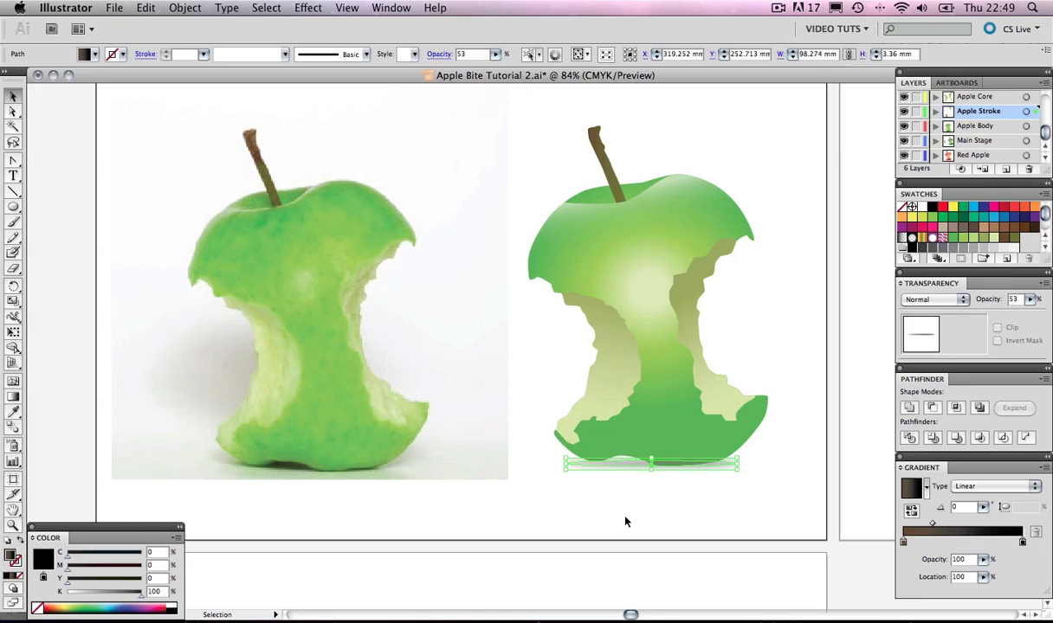
Duplicate the shadow ellipse in place and drag the copy below the apple
key(a)
key(super+c)
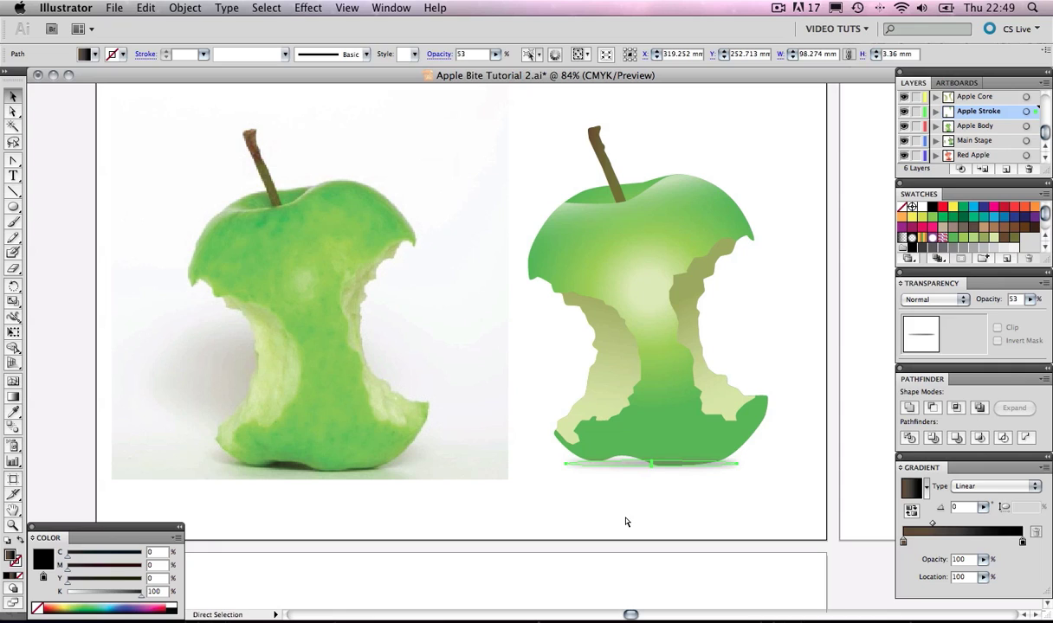
key(super+f)
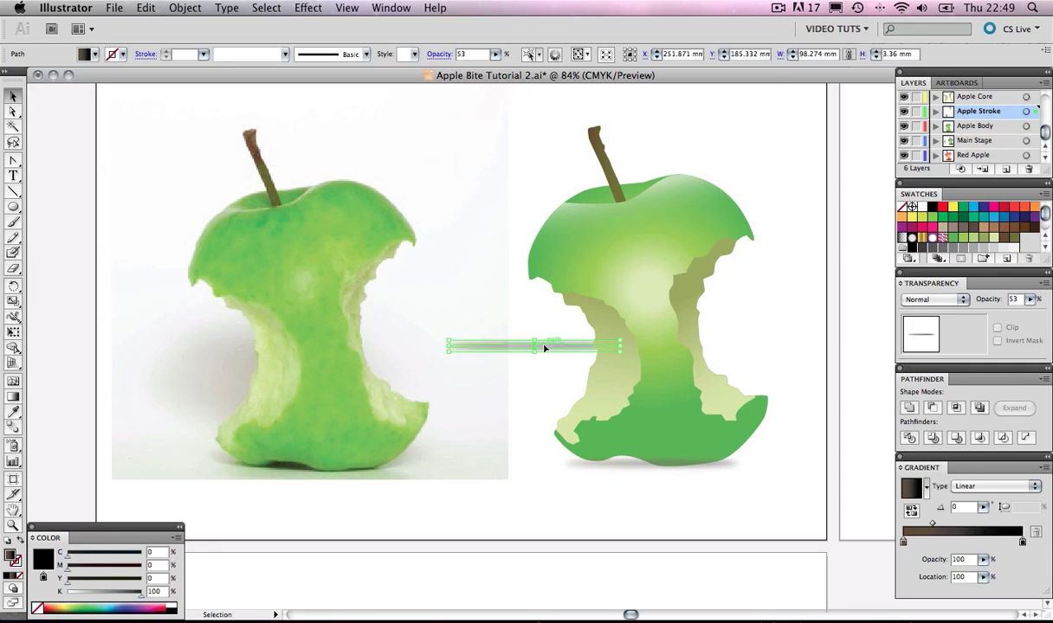
drag(544, 346, 671, 515)
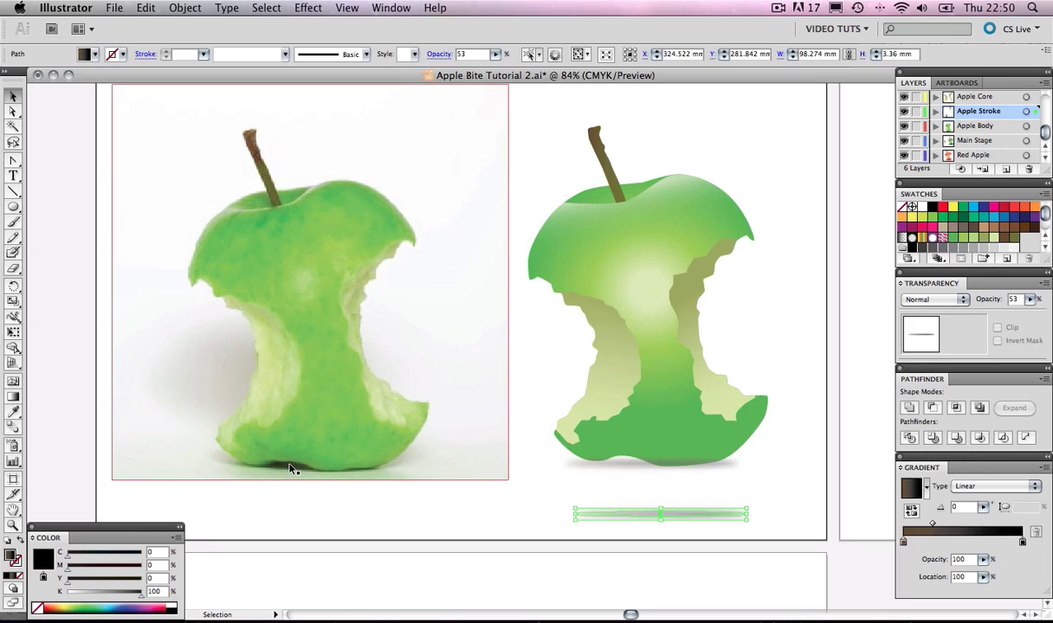
click(639, 494)
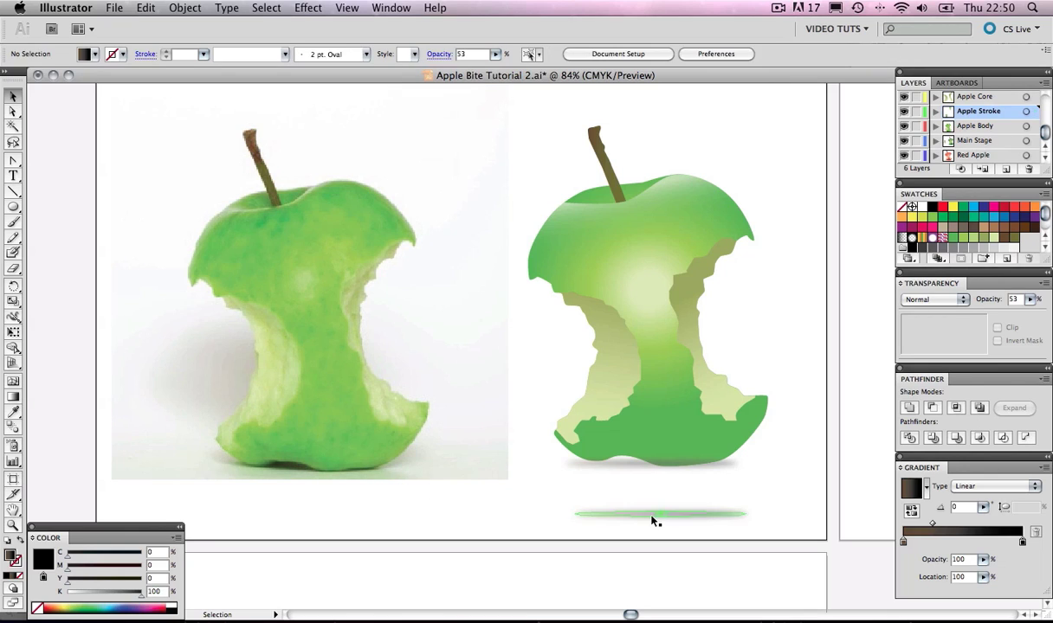
click(653, 520)
Narrow the shadow copy to about 161 px and raise its opacity to full
drag(748, 516, 702, 517)
click(1029, 299)
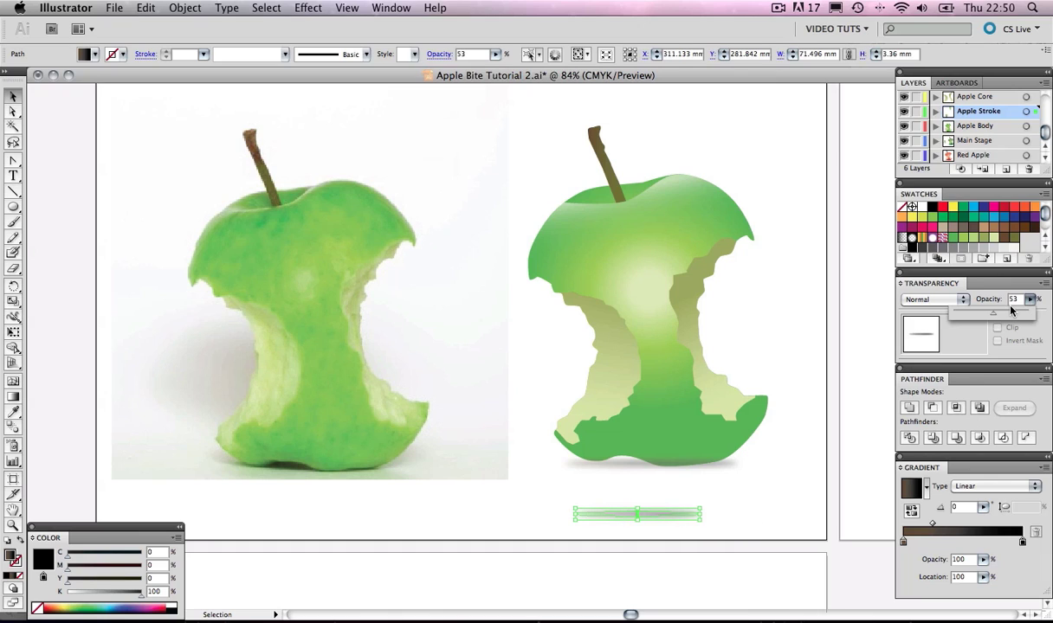
drag(993, 312, 1038, 317)
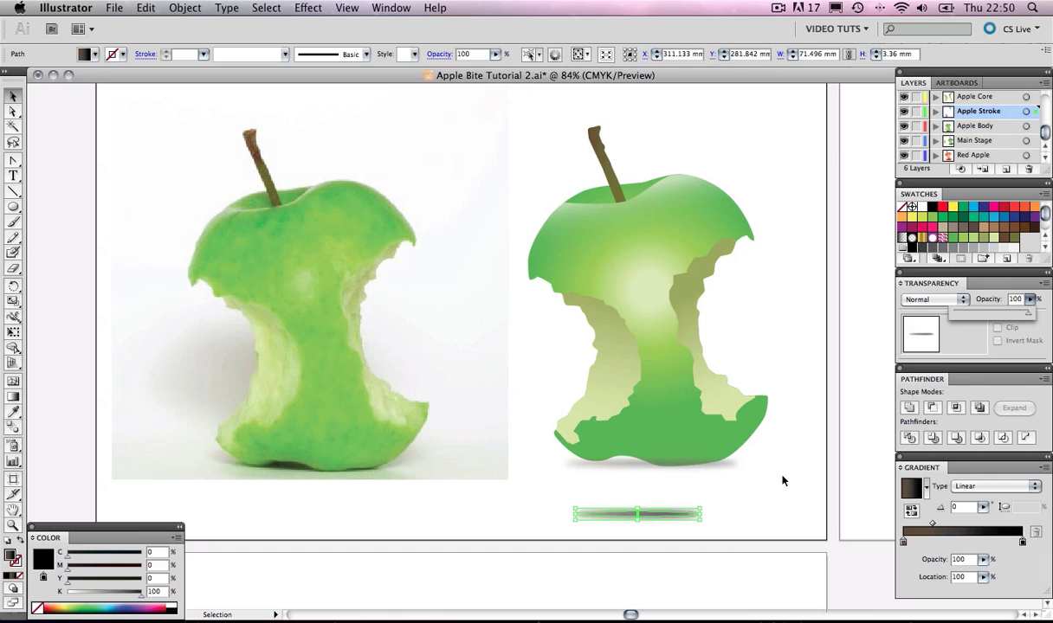
click(645, 507)
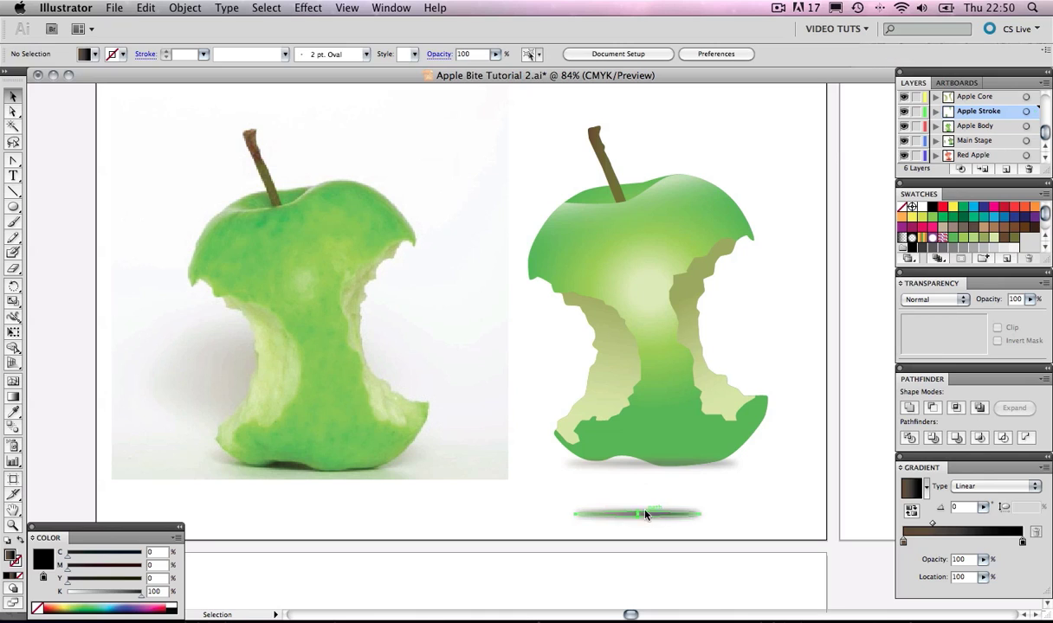
Move the shadow copy up to the apple's base, undoing an accidental shift of the shine
drag(645, 515, 650, 461)
click(671, 522)
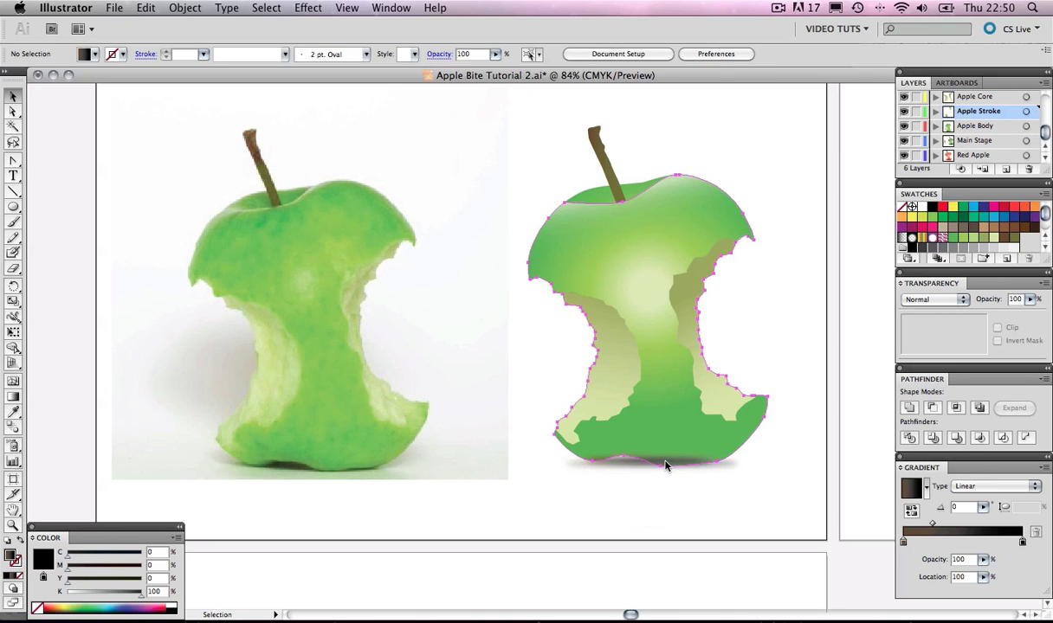
drag(665, 404, 658, 403)
key(ctrl+z)
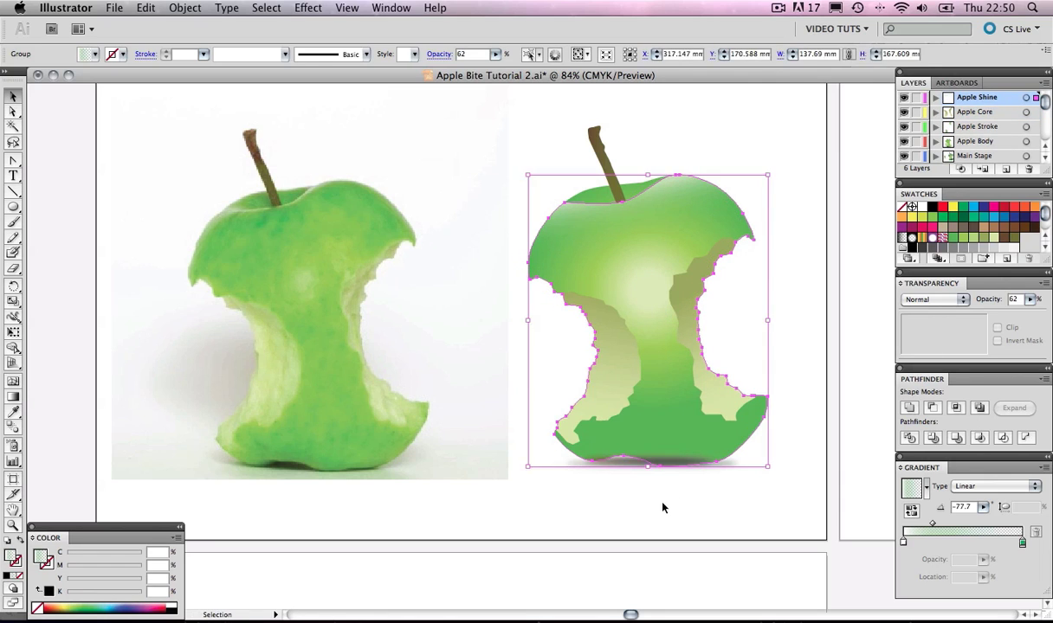
click(663, 503)
Nudge the shadow copy slightly left so it centres under the base
drag(658, 466, 655, 468)
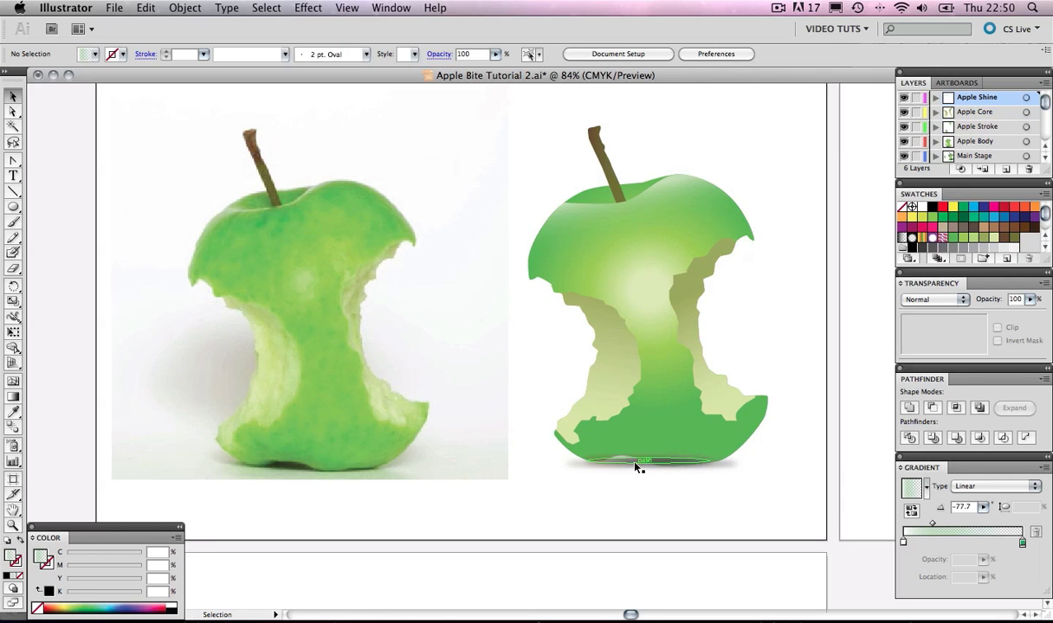
key(Left)
key(Left)
key(Left)
key(Left)
key(Left)
key(Left)
key(Left)
key(Left)
key(Left)
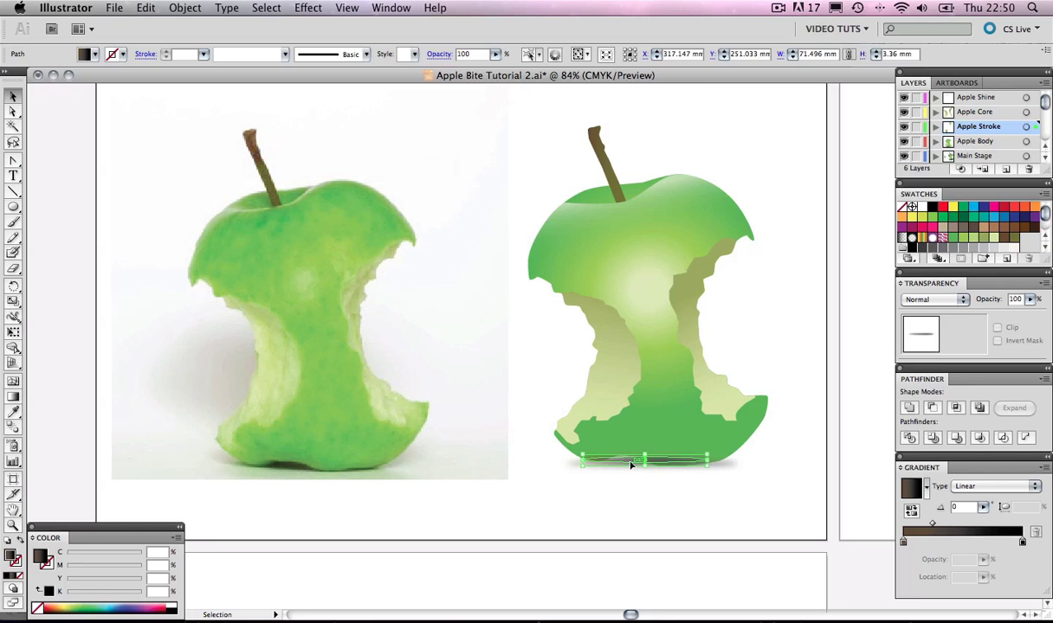
key(Left)
key(Left)
key(Left)
key(Left)
key(Left)
key(Left)
key(Left)
key(Left)
key(Left)
key(Left)
key(Left)
key(Left)
key(Left)
key(Left)
key(Left)
key(Left)
key(Left)
key(Left)
key(Left)
key(Left)
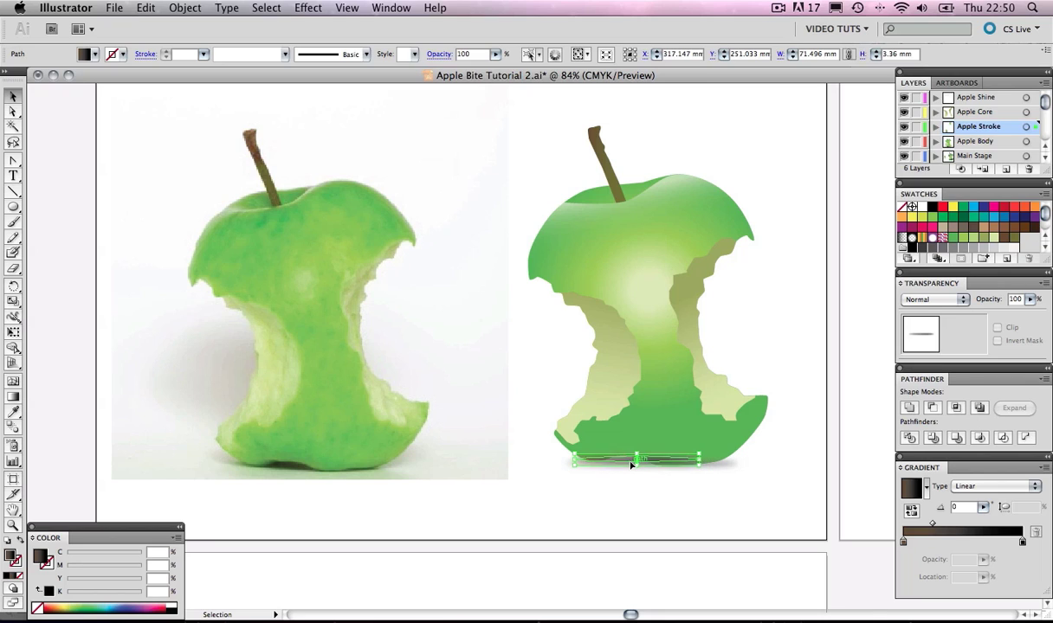
key(Up)
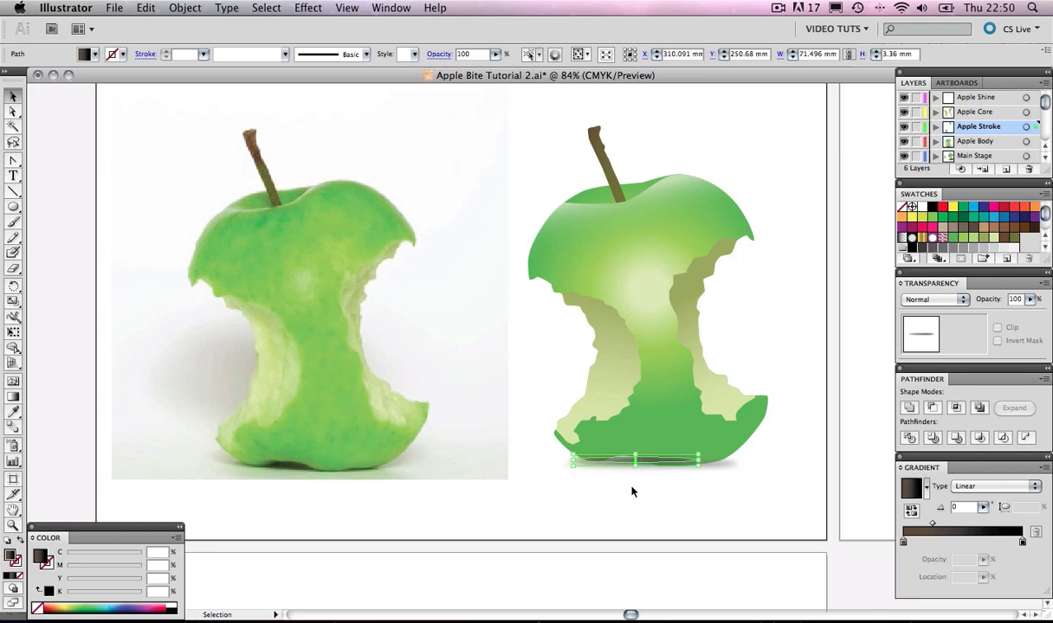
click(633, 496)
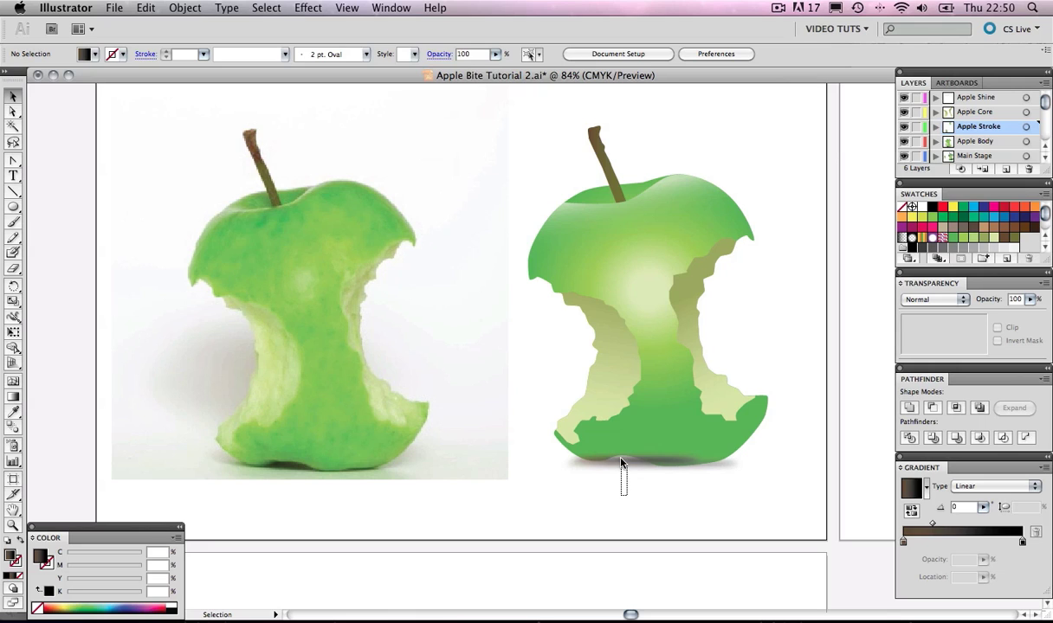
Send the shadow ellipse behind the apple core with Arrange > Send to Back
drag(621, 463, 621, 461)
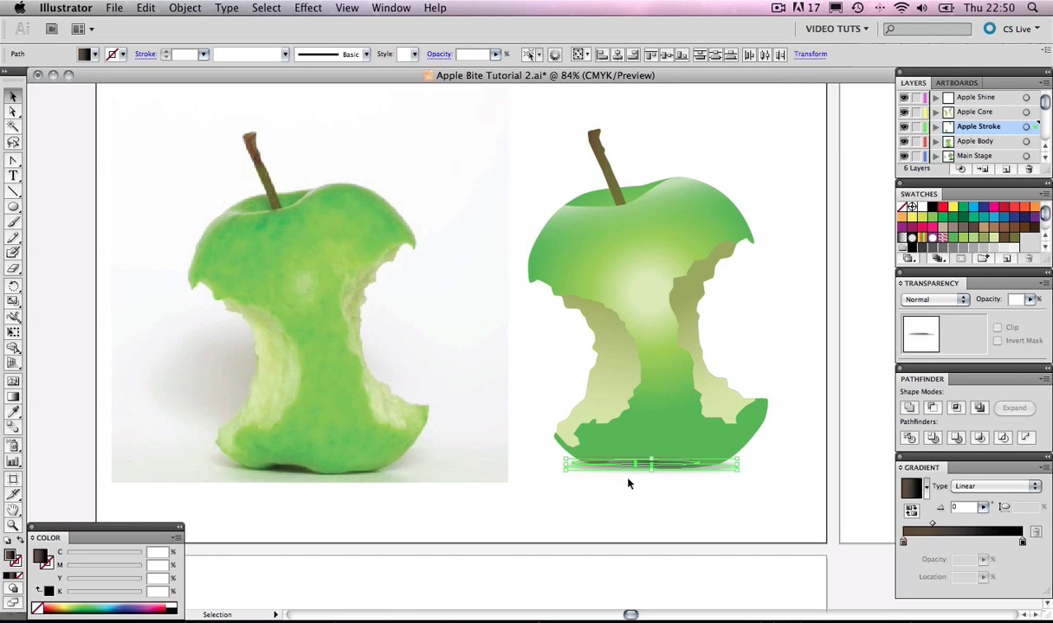
click(187, 11)
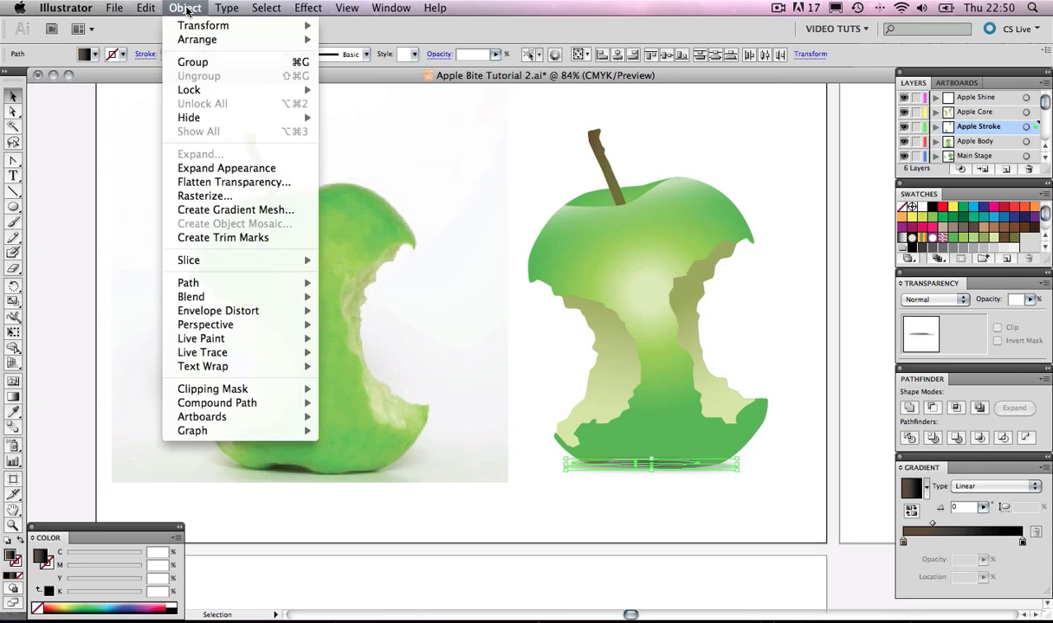
mouse_move(247, 333)
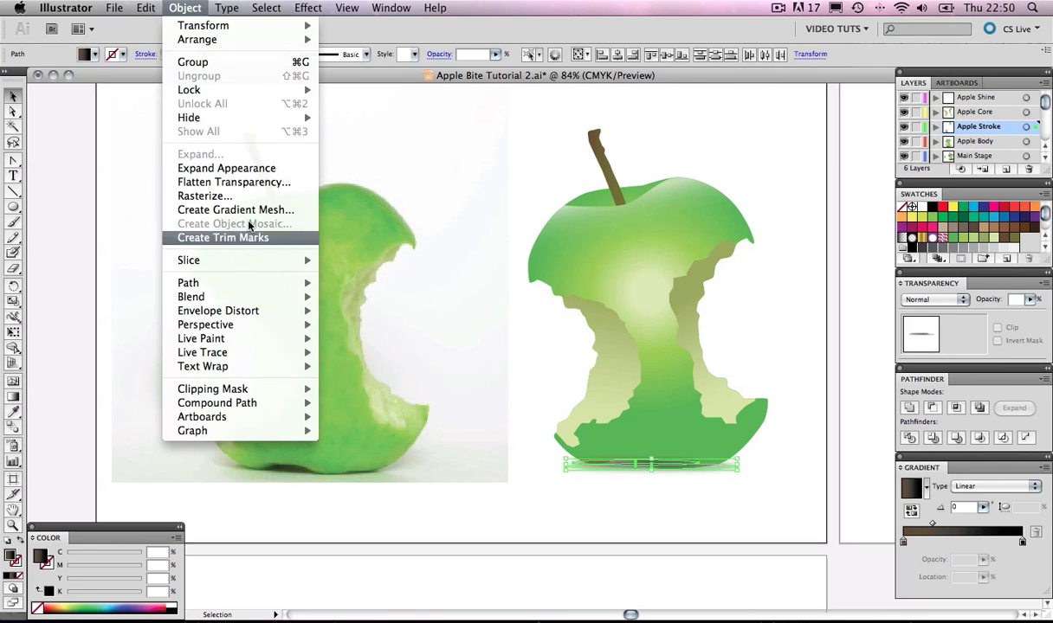
mouse_move(269, 40)
click(384, 83)
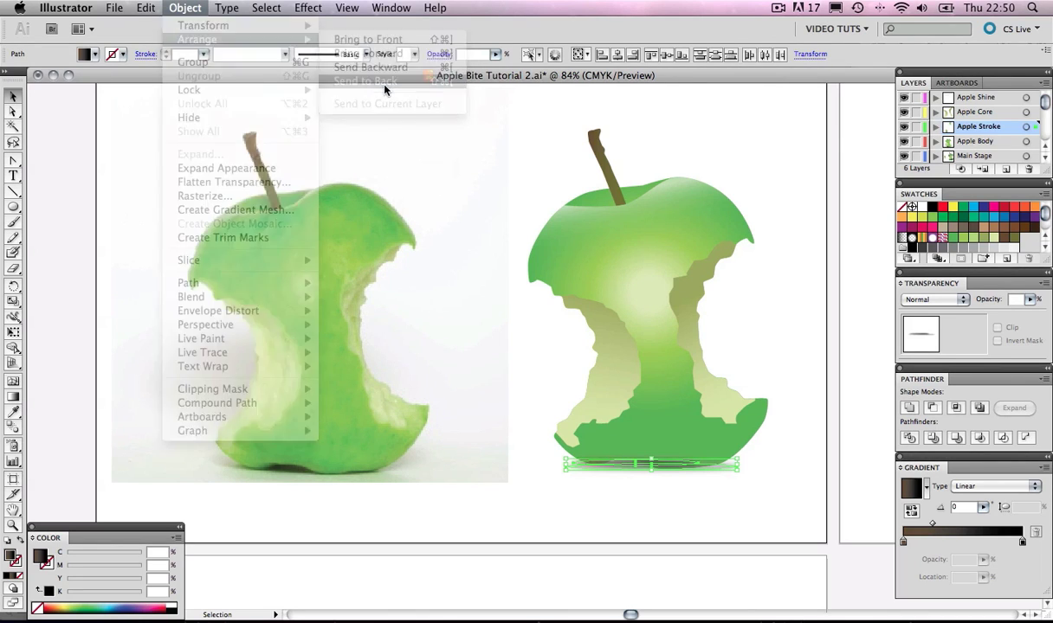
click(602, 501)
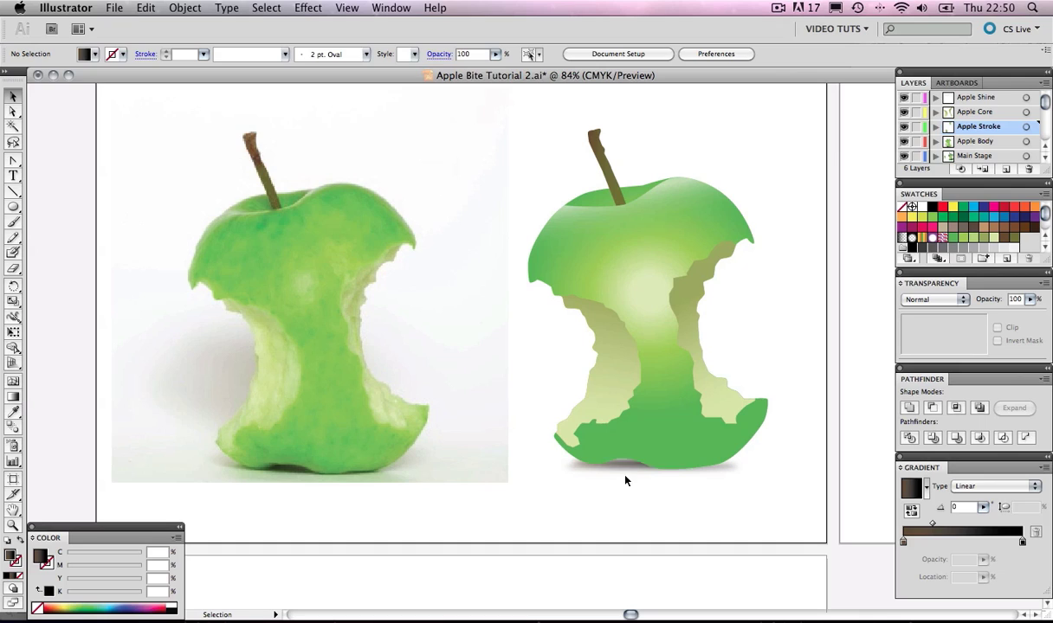
Nudge the shadow ellipse up slightly beneath the apple base
click(624, 466)
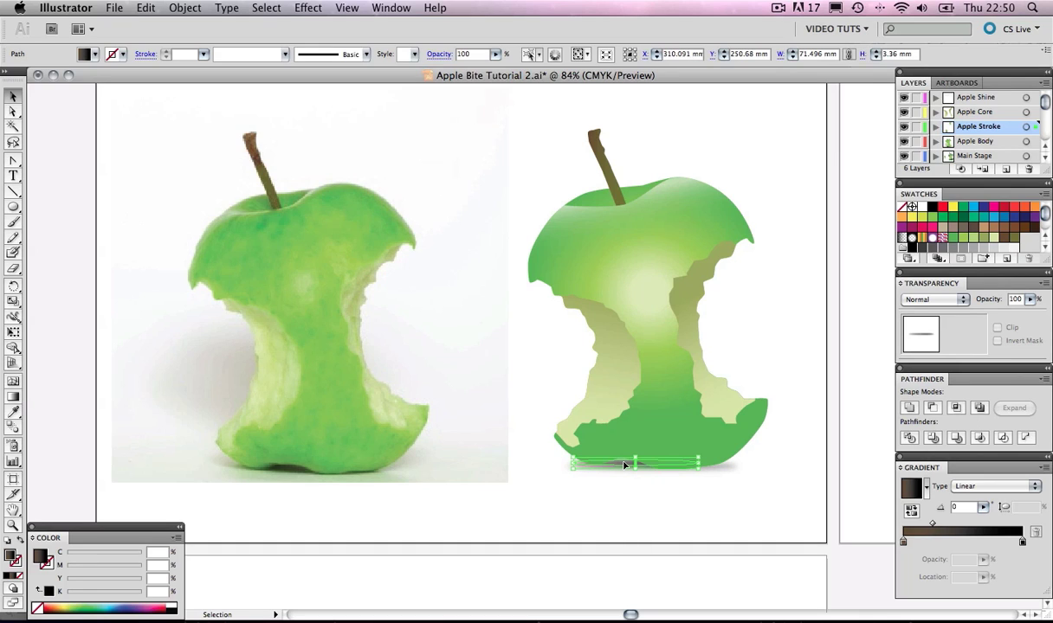
key(Up)
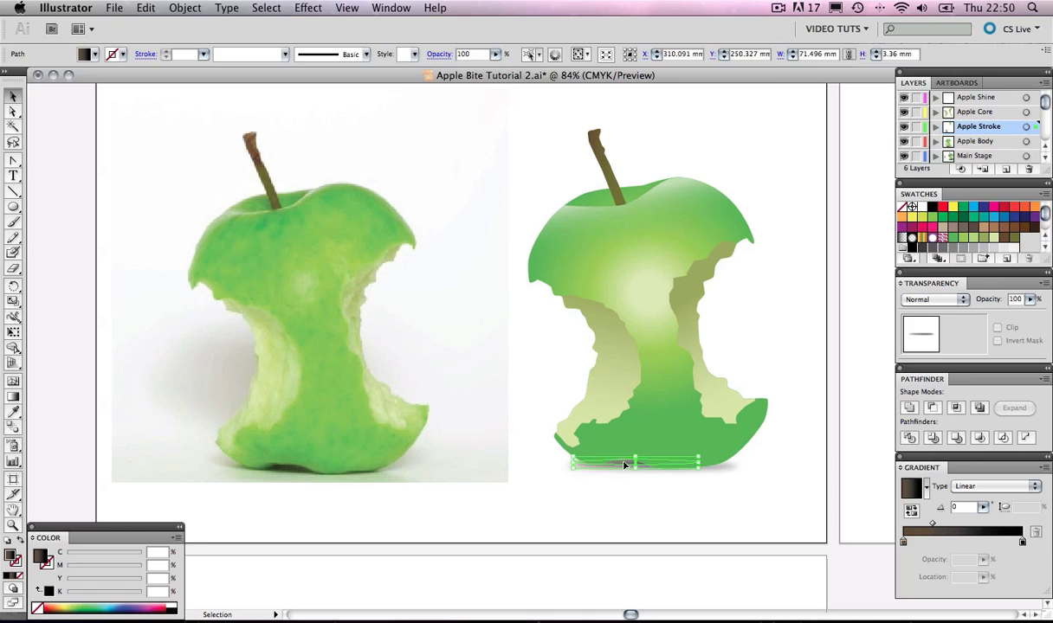
drag(627, 512, 626, 476)
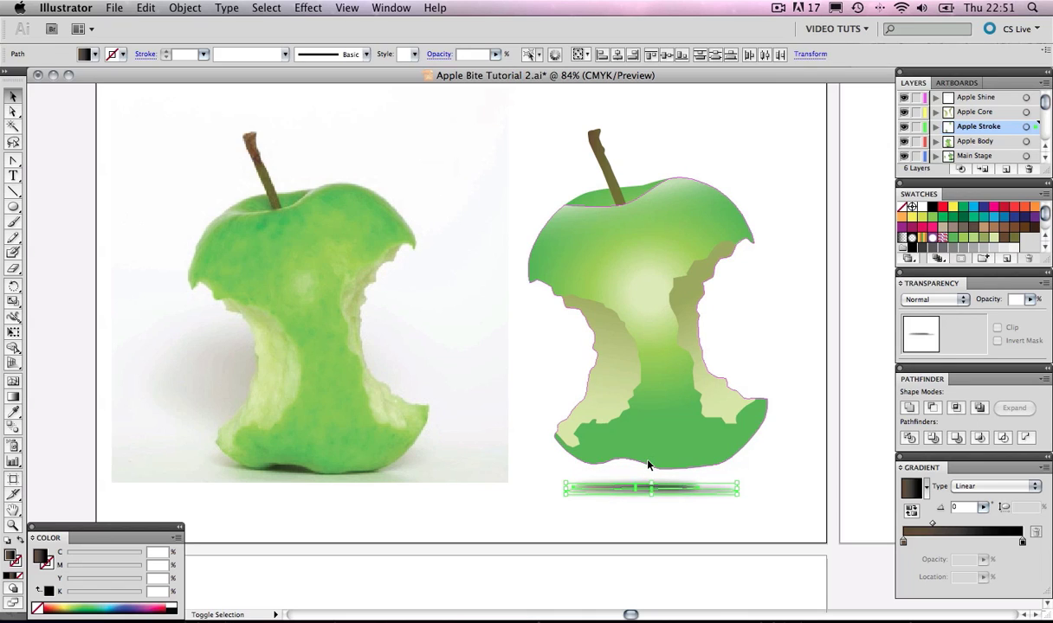
Shift the shadow down, then paste a copy of it below the apple
key(shift+Down)
key(shift+Down)
click(566, 481)
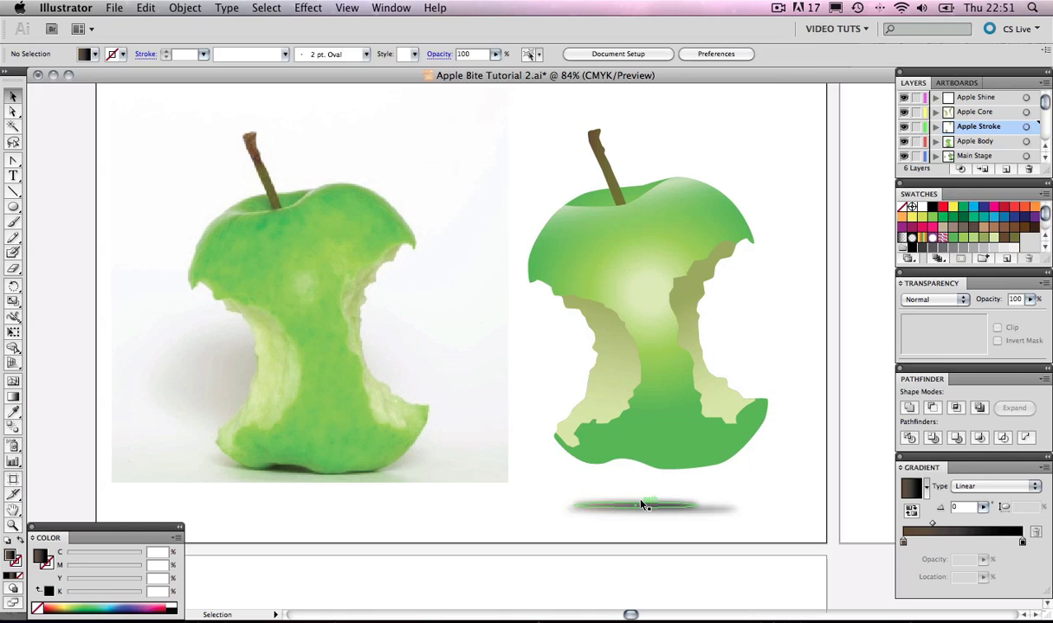
click(643, 506)
key(super+c)
key(super+v)
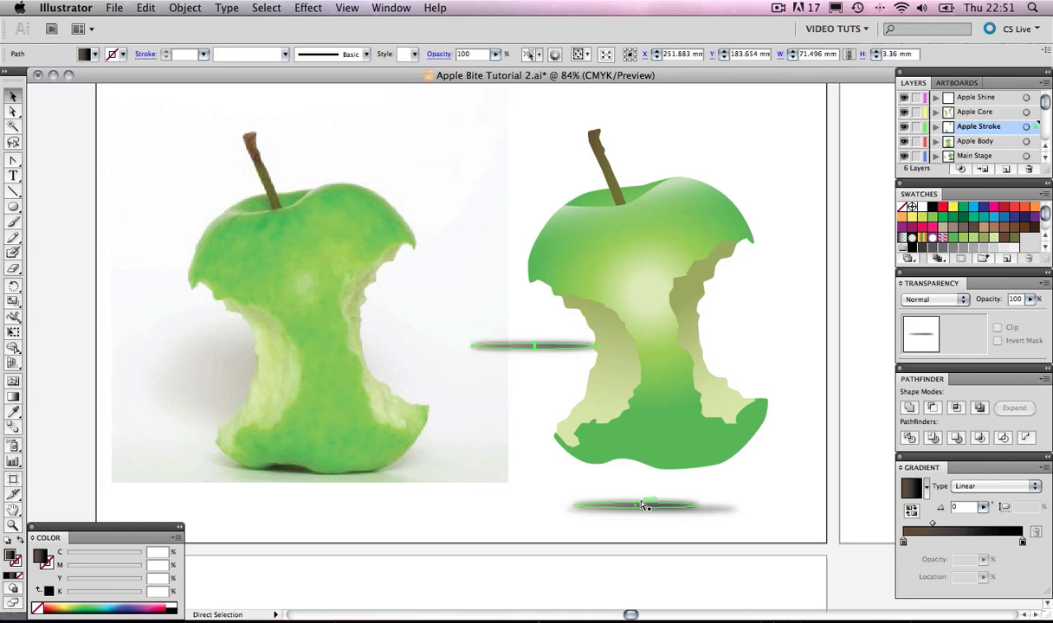
drag(545, 347, 737, 506)
click(569, 482)
Widen the shadow copy and nudge it up under the apple's base
click(660, 507)
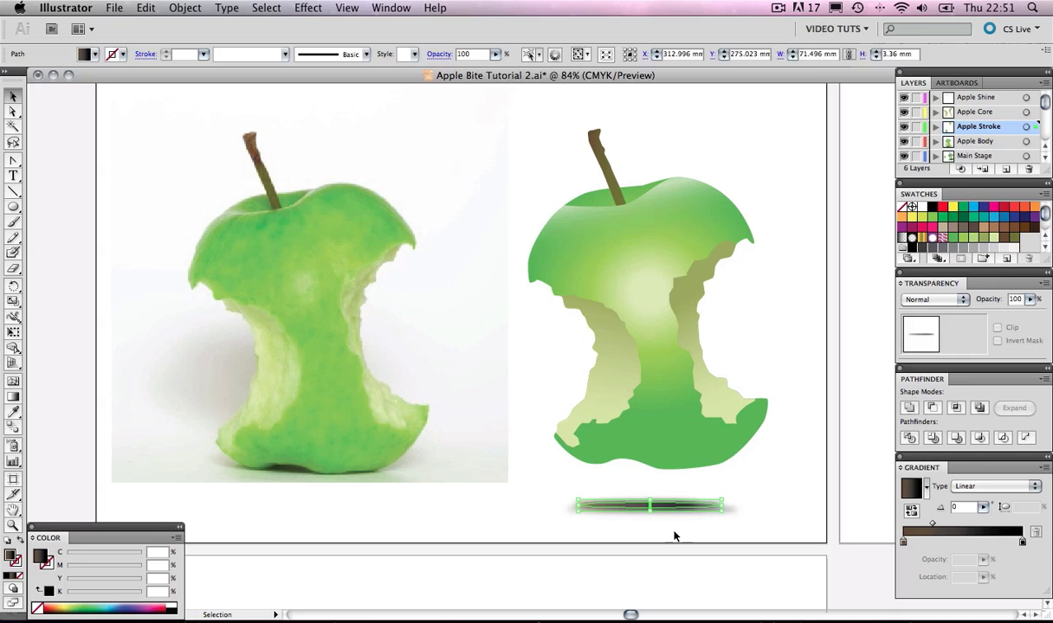
click(658, 535)
click(630, 507)
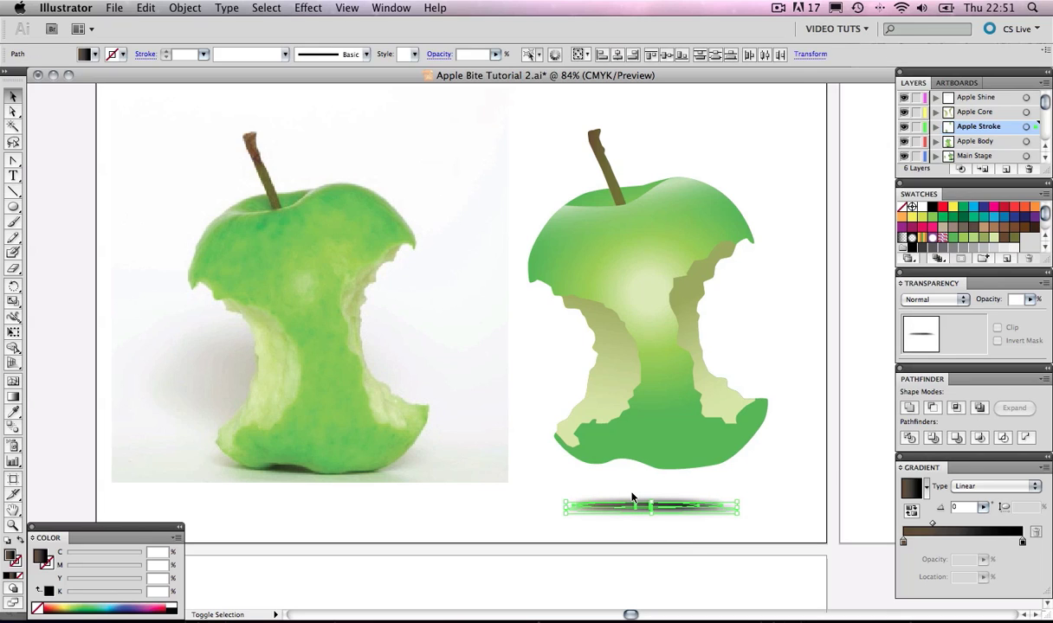
key(shift+Up)
key(shift+Up)
key(shift+Up)
key(shift+Up)
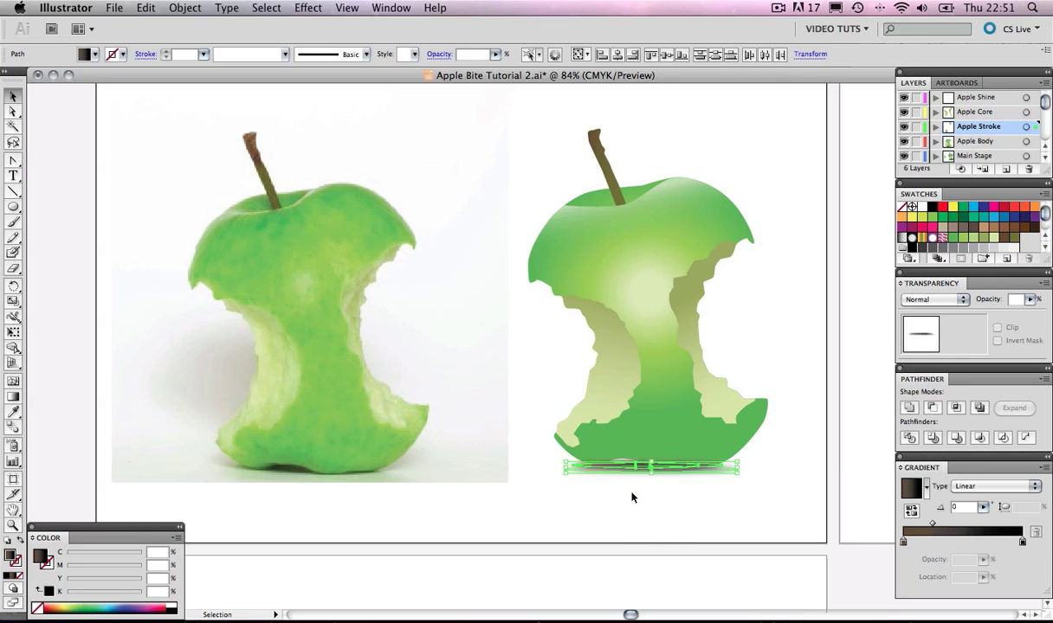
key(Up)
key(Up)
key(Up)
key(Up)
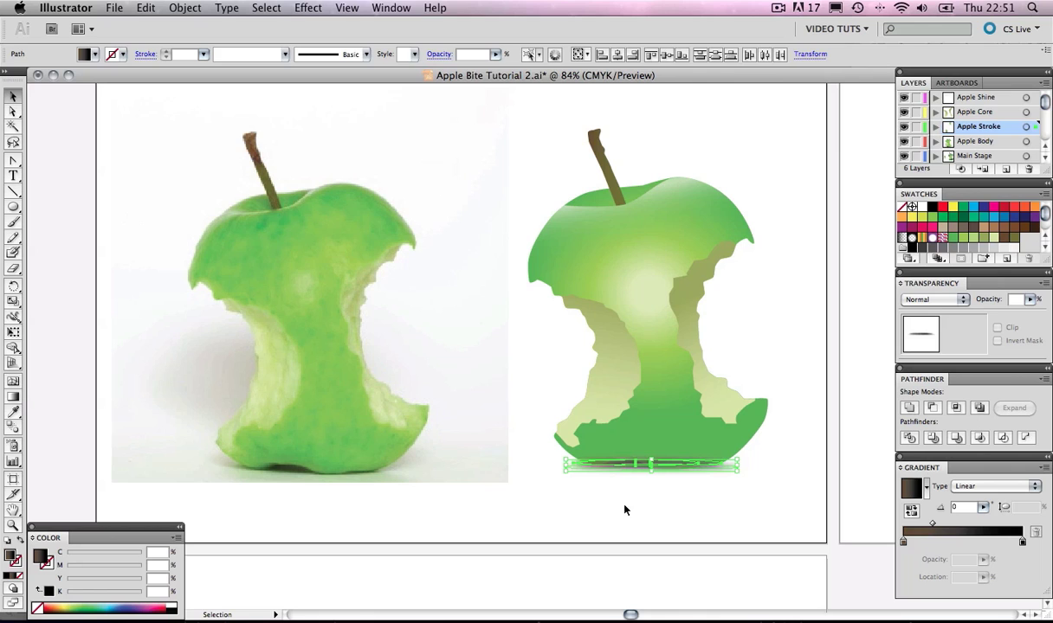
Send the wide shadow behind the apple with Arrange > Send to Back
drag(623, 510, 599, 444)
click(182, 8)
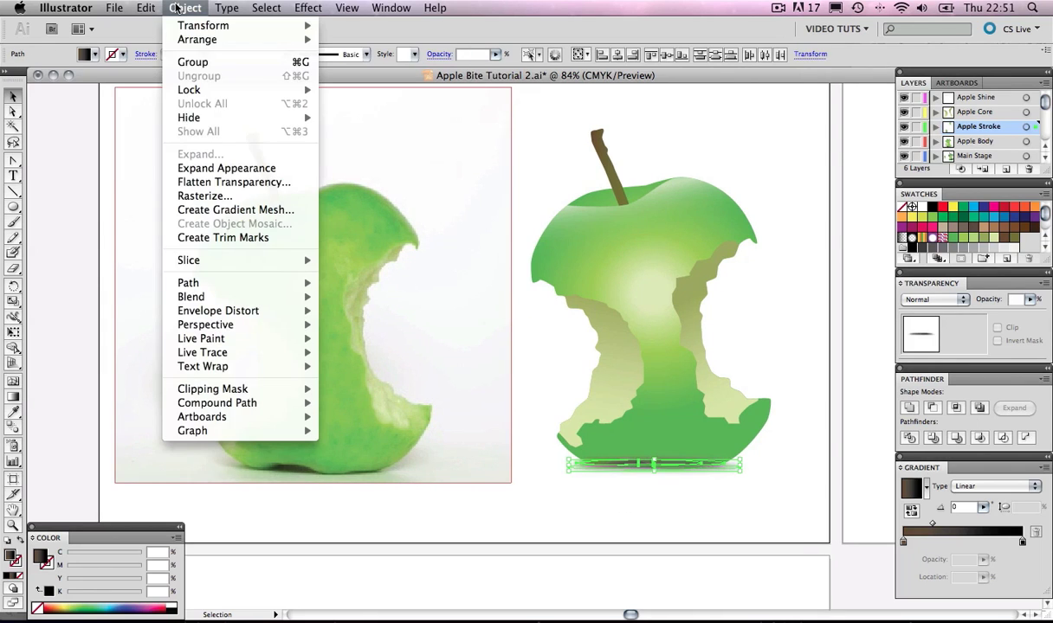
mouse_move(262, 44)
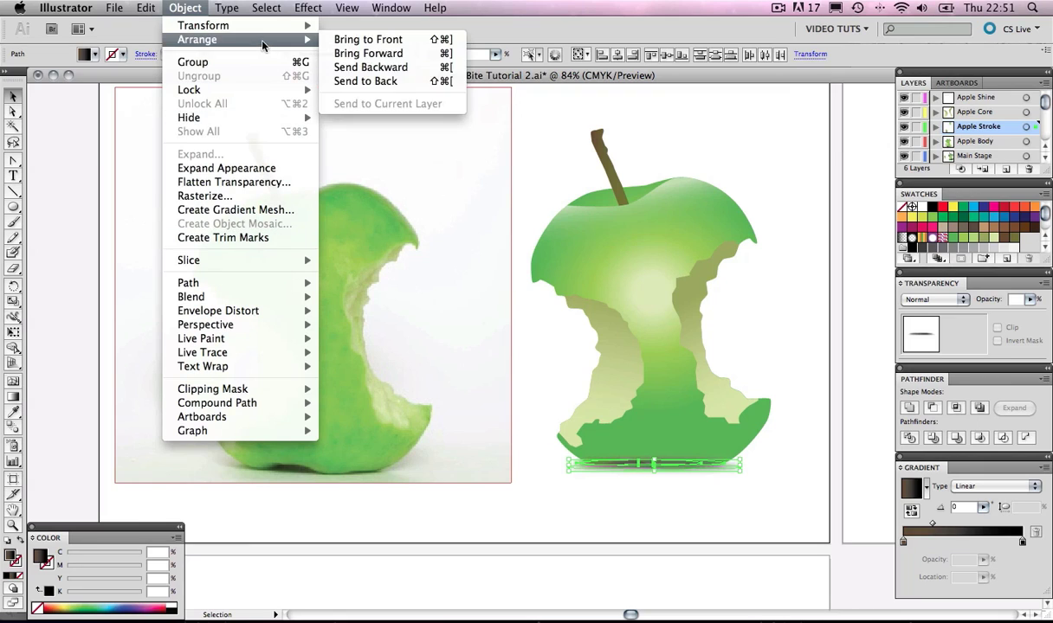
click(365, 80)
click(670, 538)
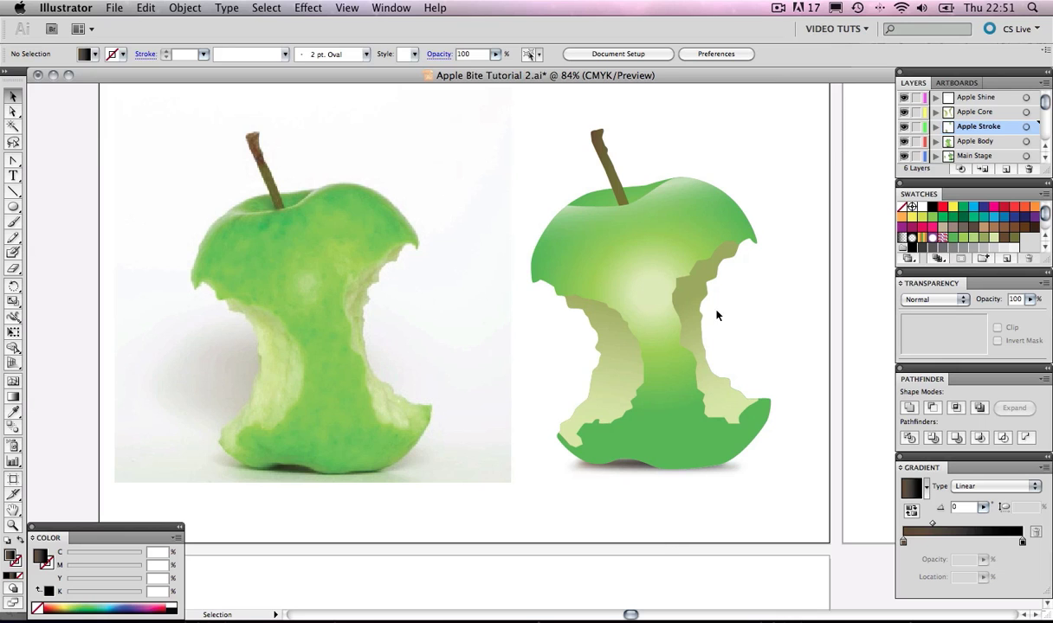
Select the whole green apple artwork and cut it from its artboard
scroll(787, 263, up, 3)
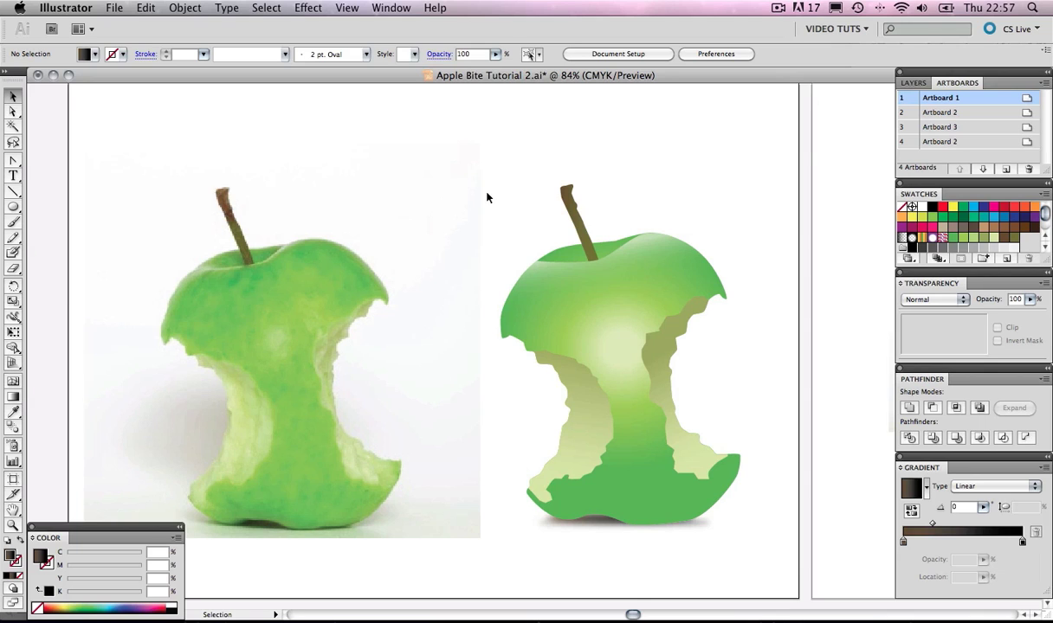
drag(486, 169, 760, 535)
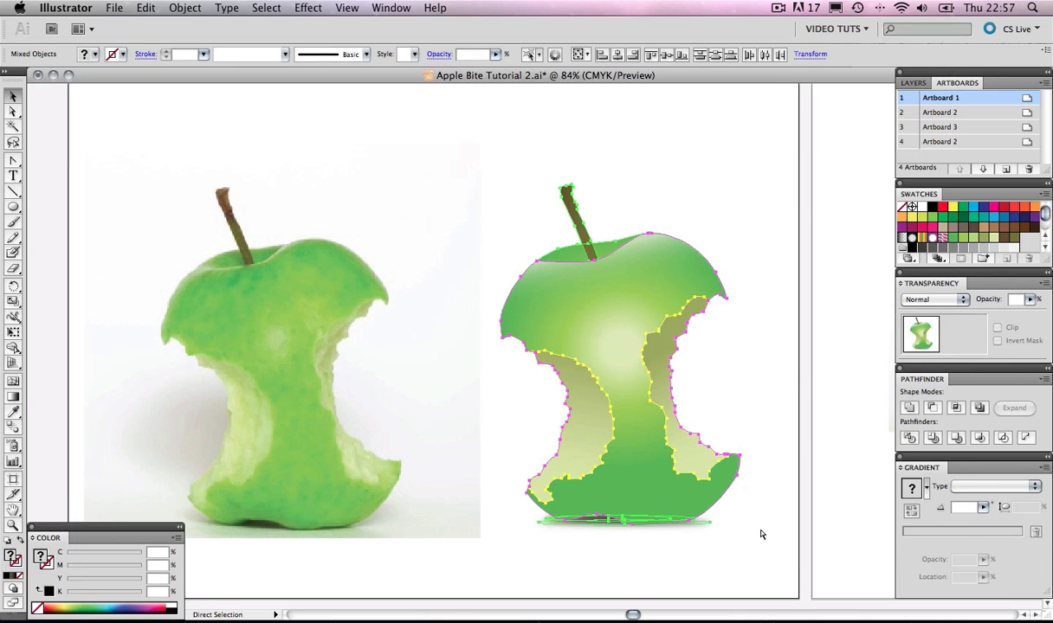
key(super+x)
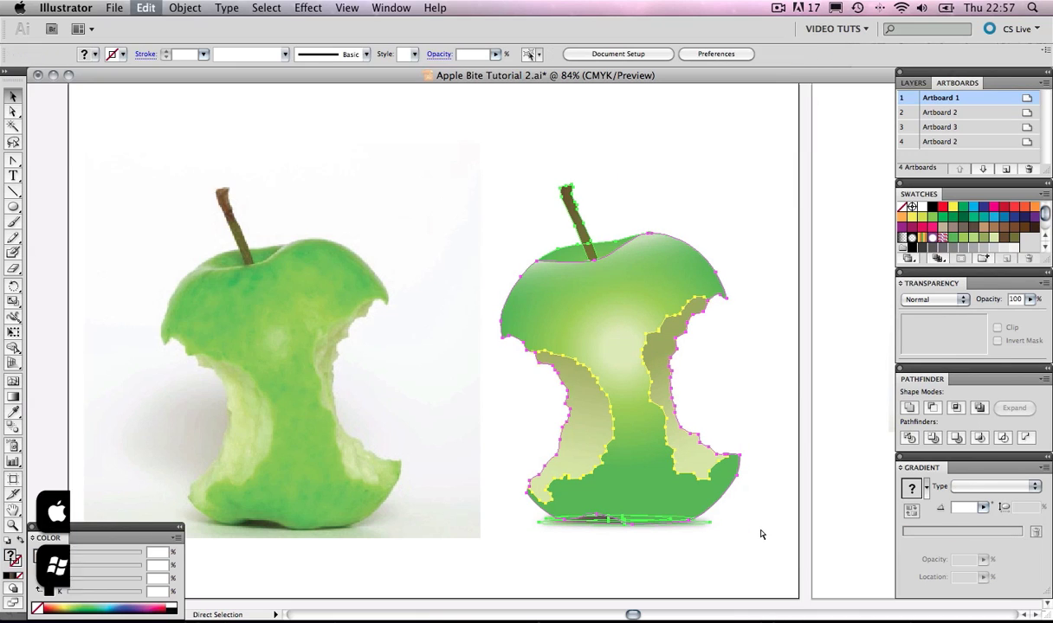
Paste the green apple onto Artboard 4 and place it left of the red apple
double_click(935, 143)
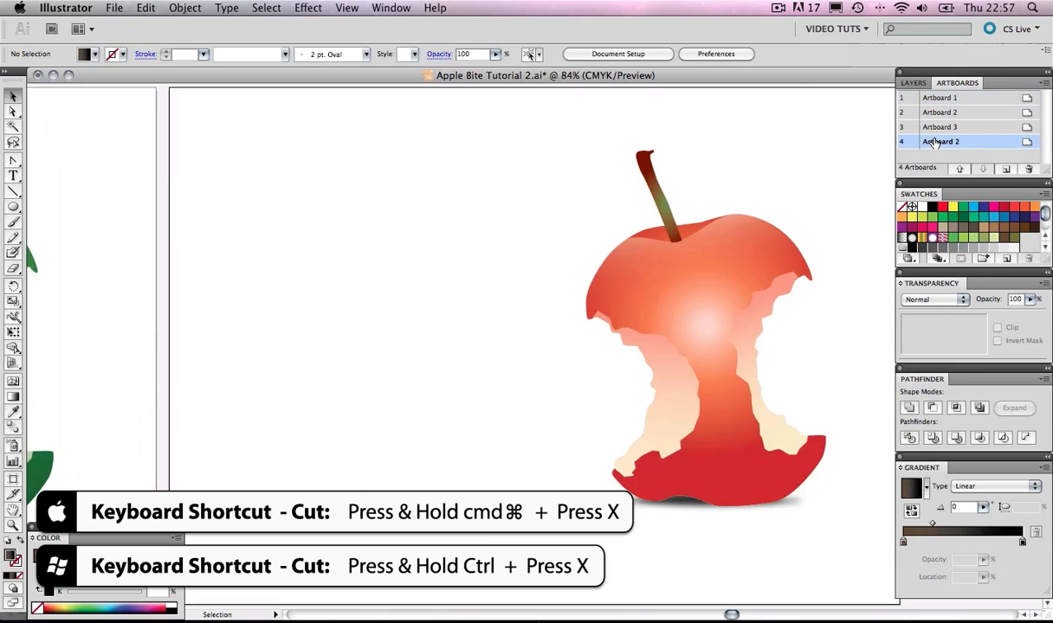
drag(799, 205, 773, 210)
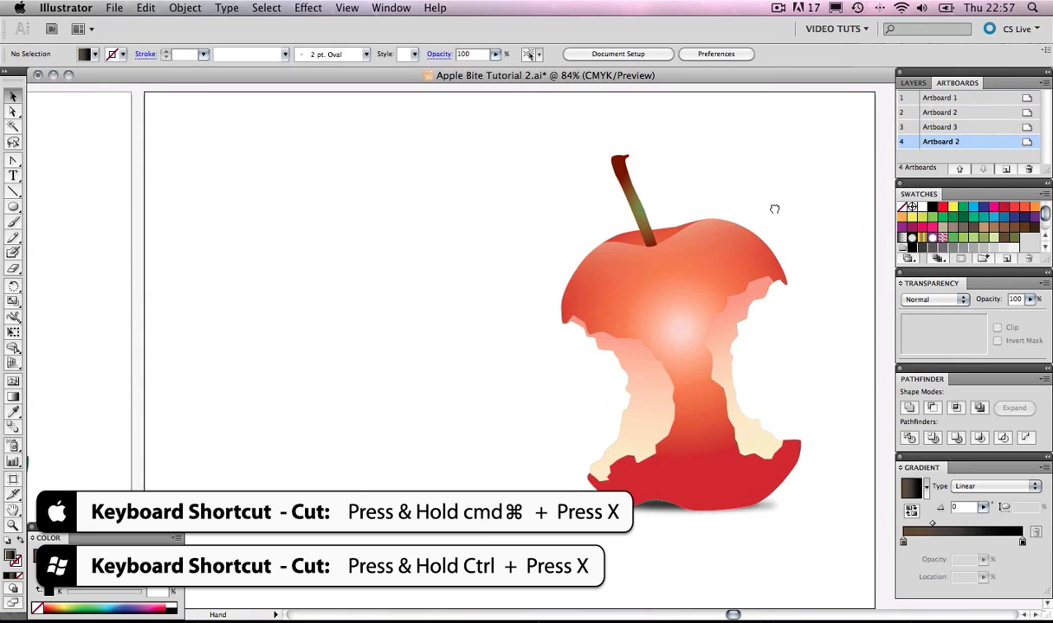
key(super+v)
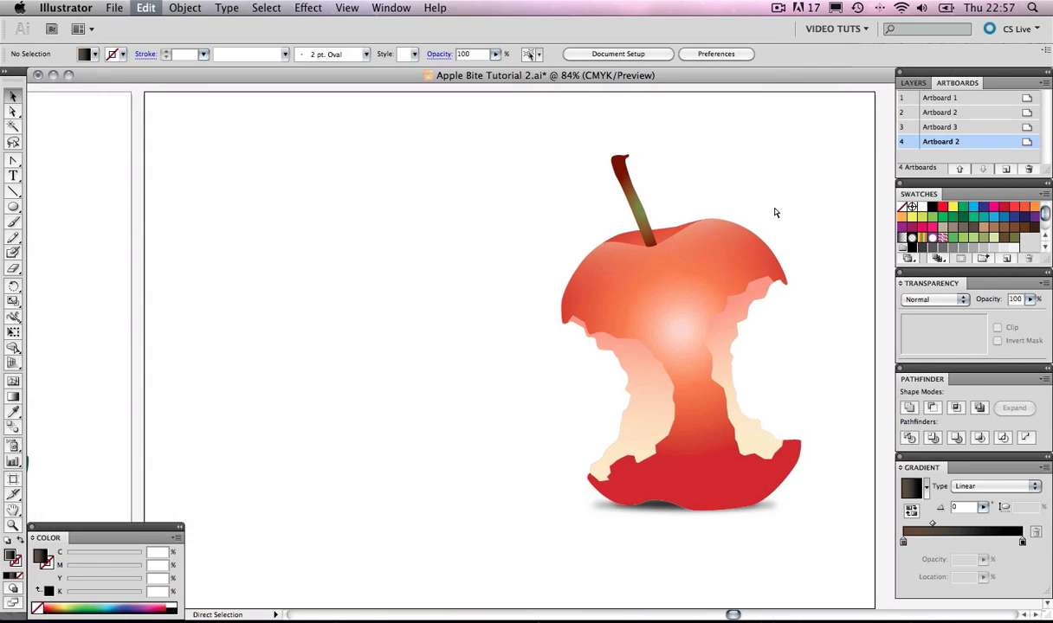
drag(523, 245, 372, 244)
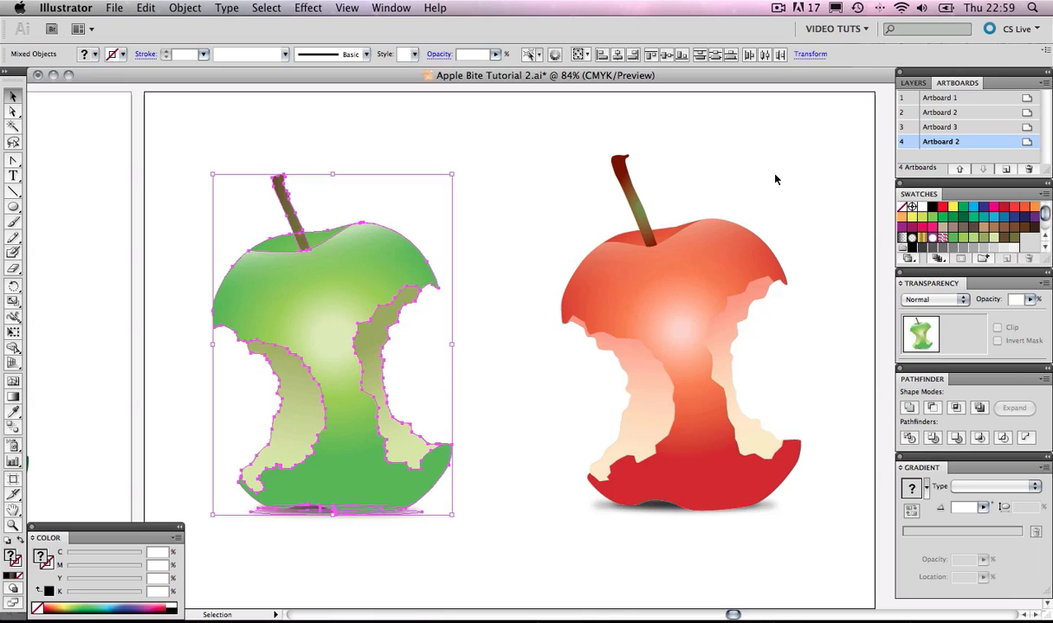
click(799, 157)
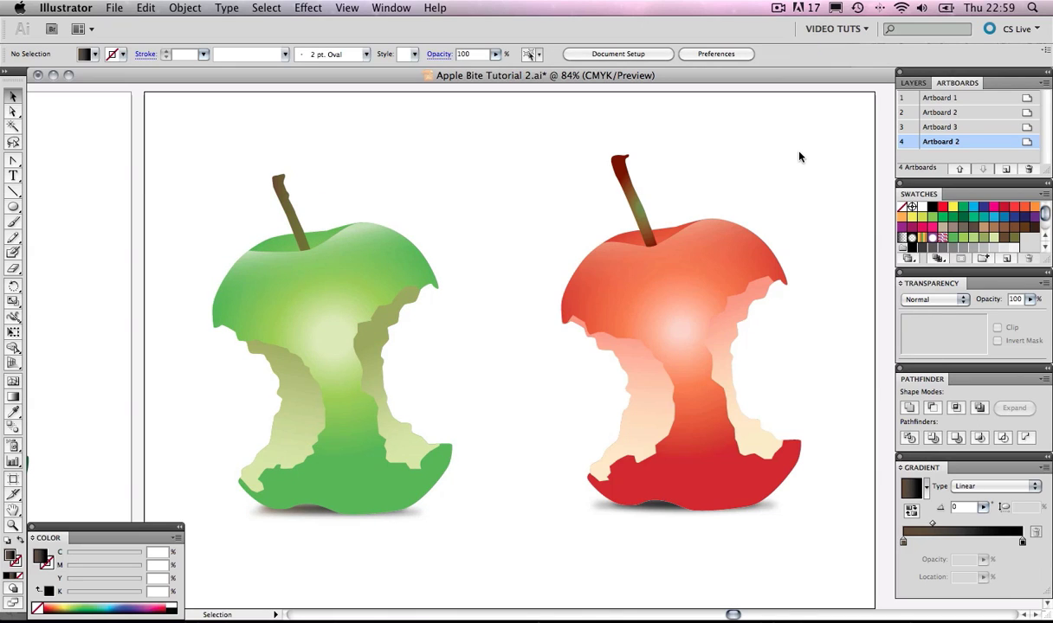